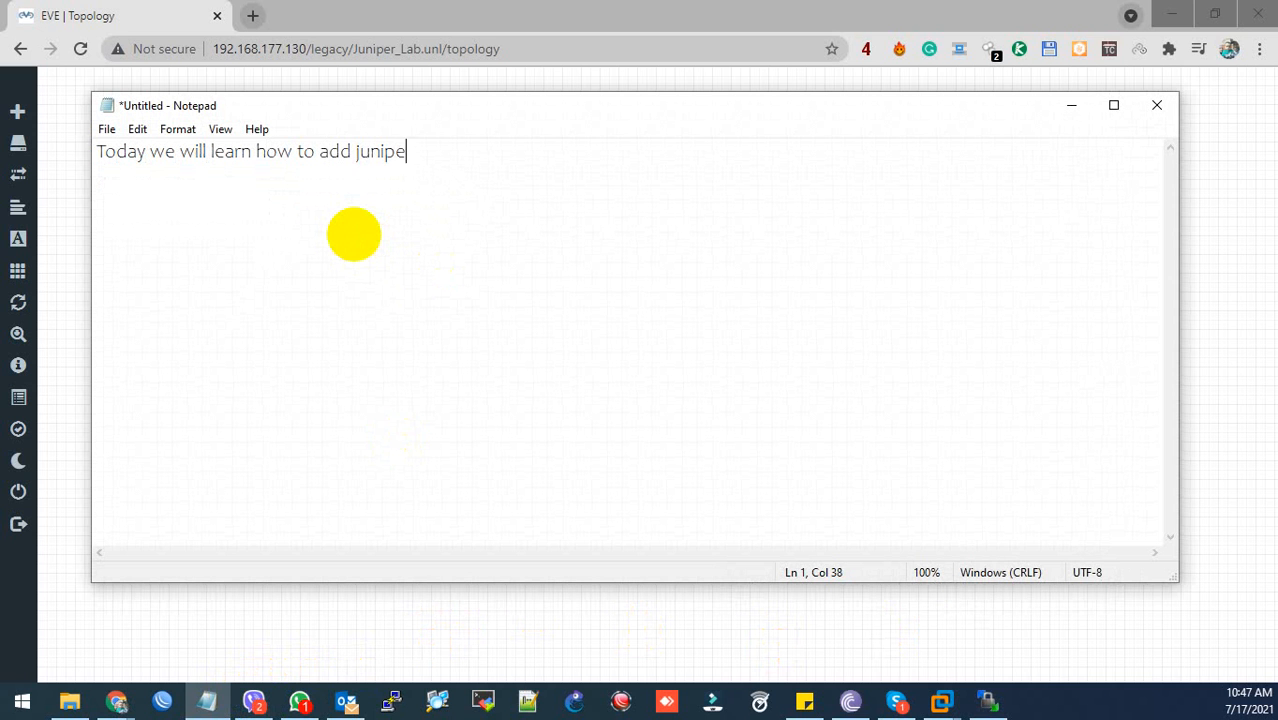
# - Write Notepad notes that a Juniper router is added to eve-ng and the vmx-image comes from the description
pyautogui.press('BackSpace')
pyautogui.press('BackSpace')
pyautogui.write('rotuer adt eve')
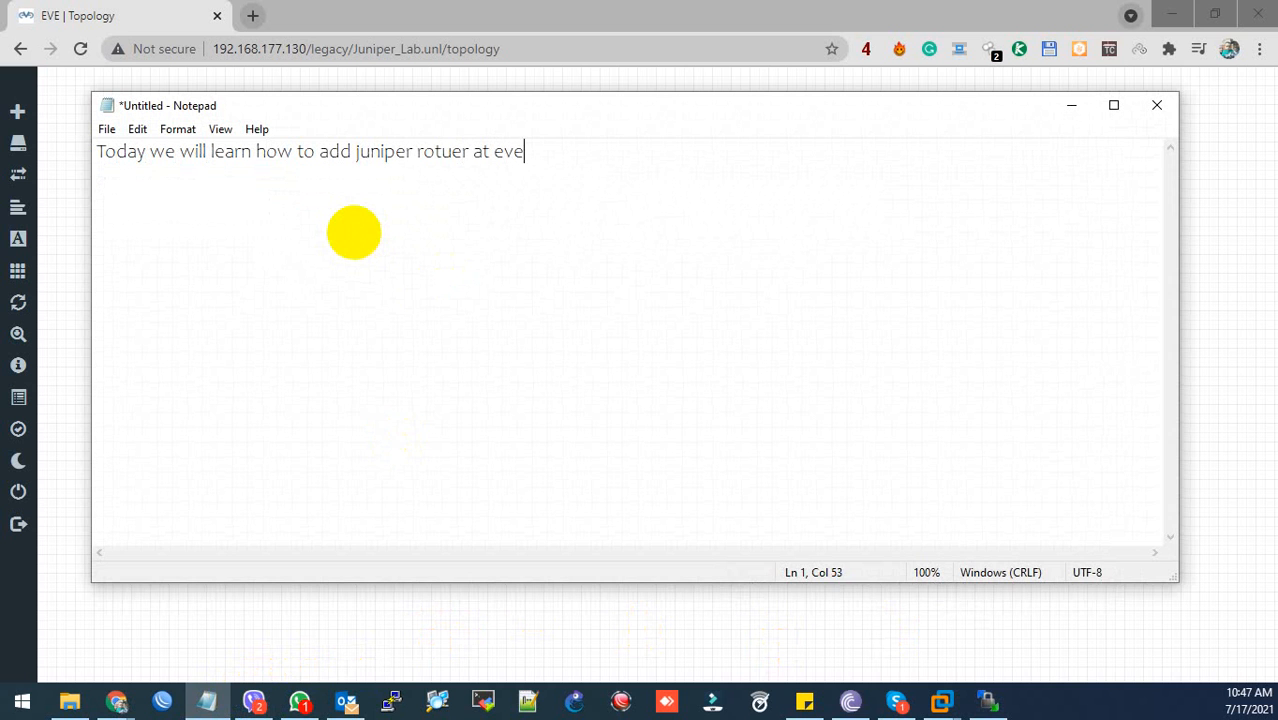
pyautogui.write('-ng g')
pyautogui.press('BackSpace')
pyautogui.write('firs')
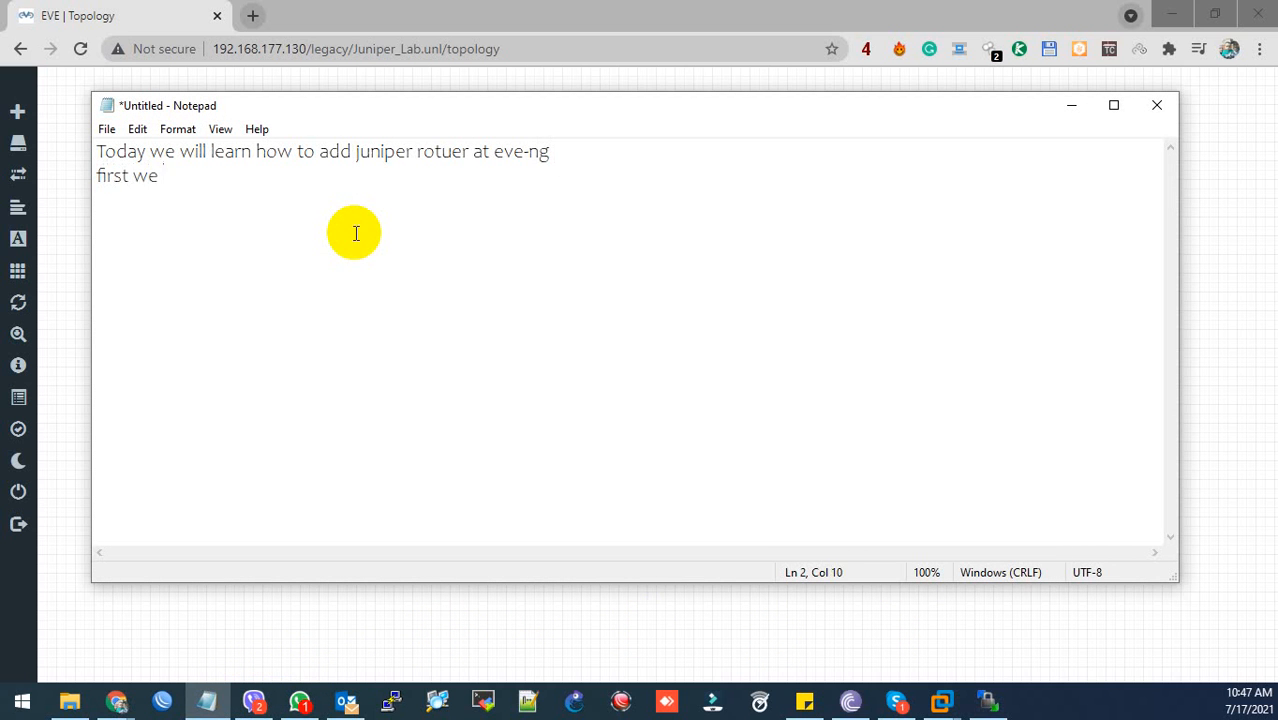
pyautogui.write('t we need to dow')
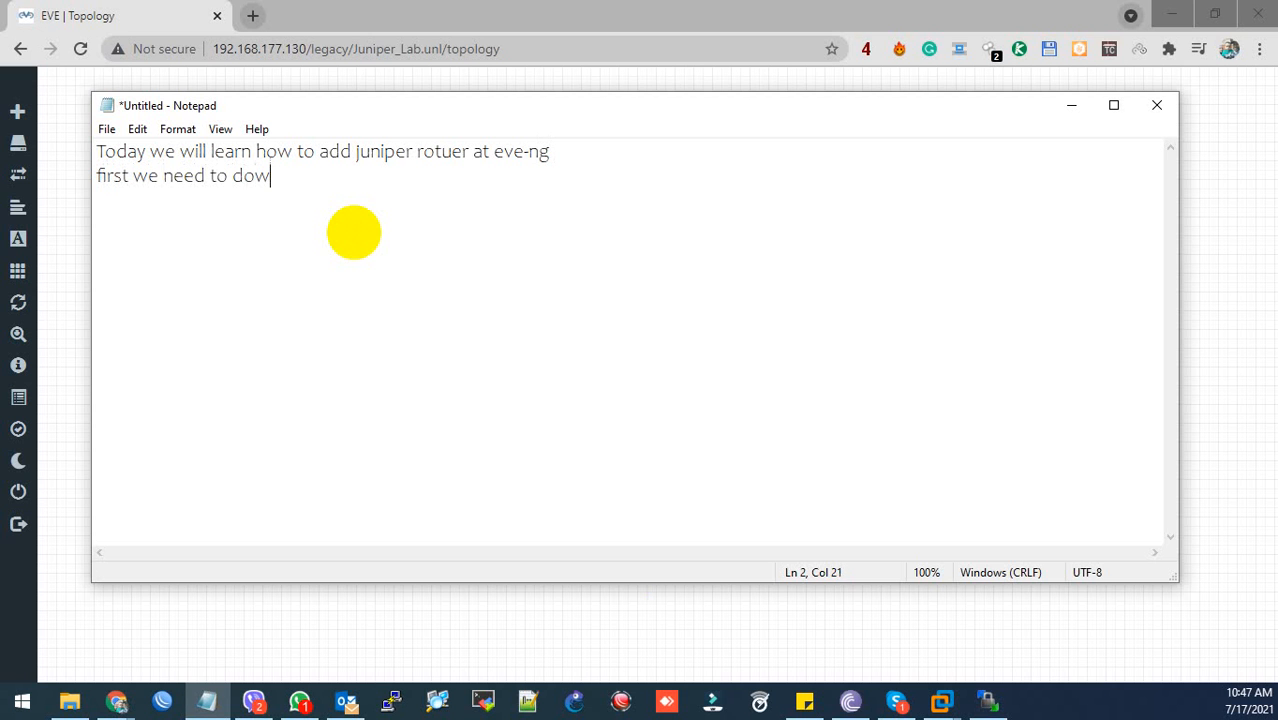
pyautogui.write('nload vmx-')
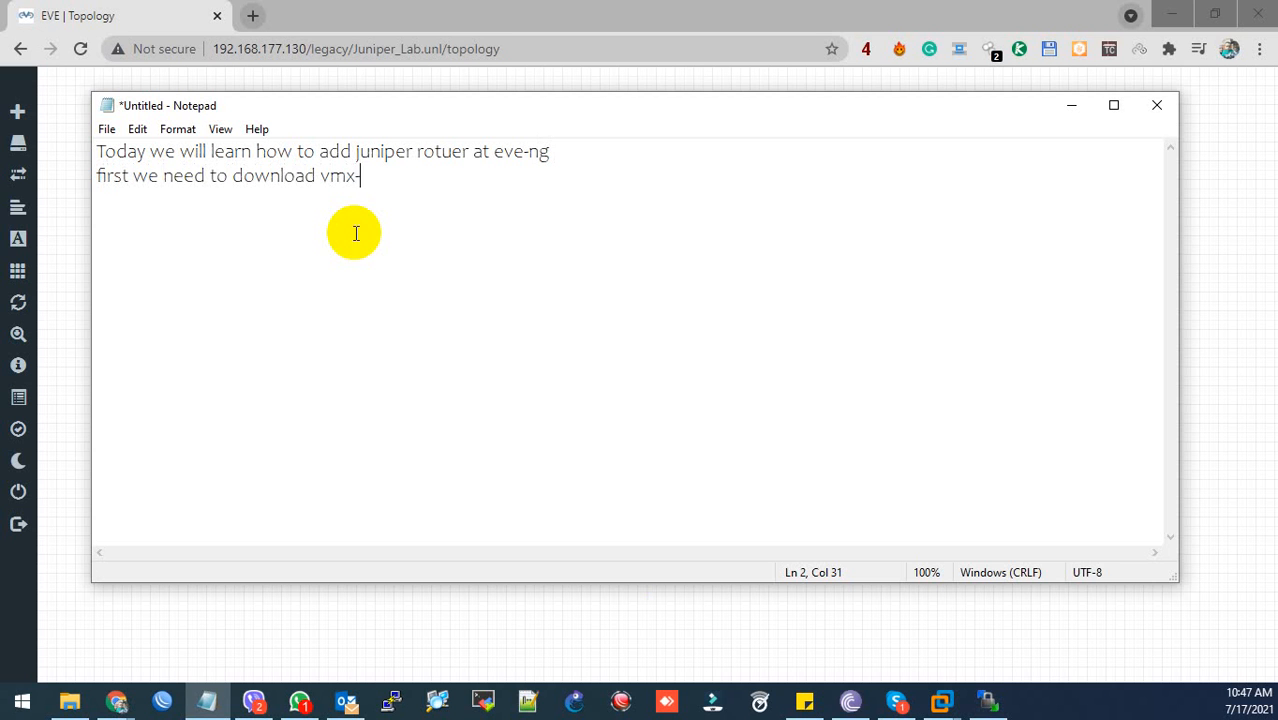
pyautogui.write('image f')
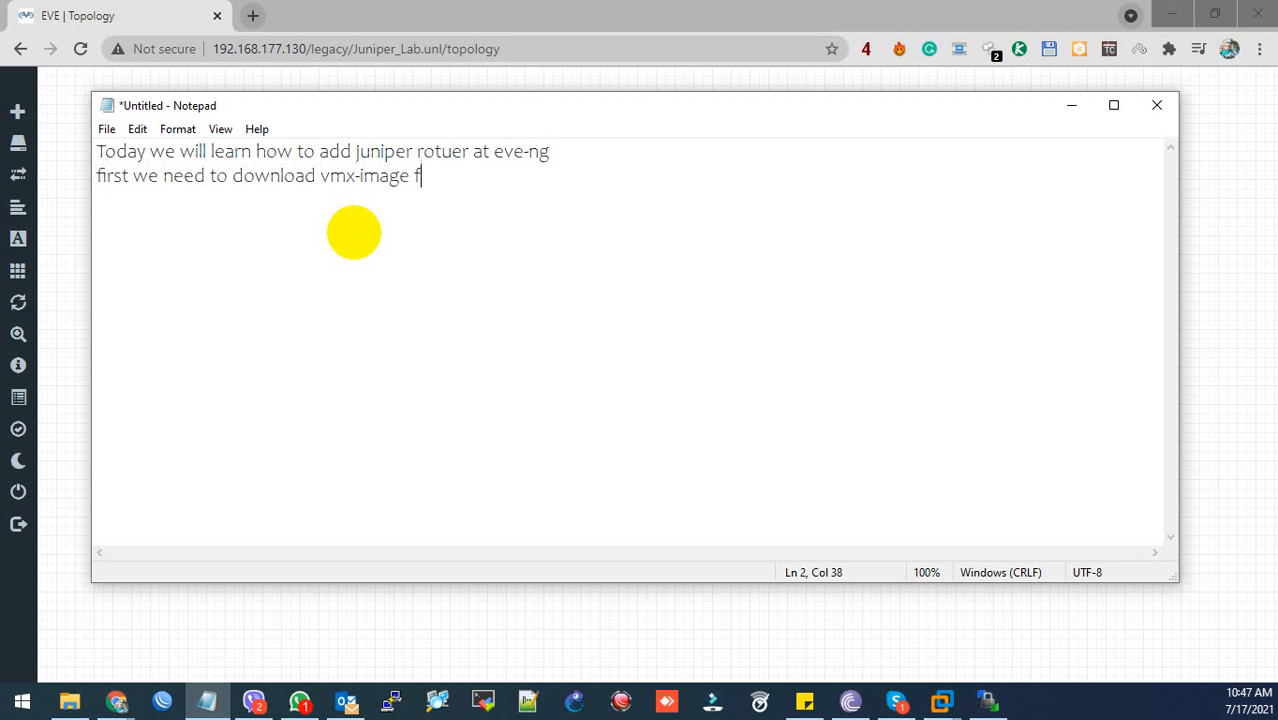
pyautogui.write('rom desc')
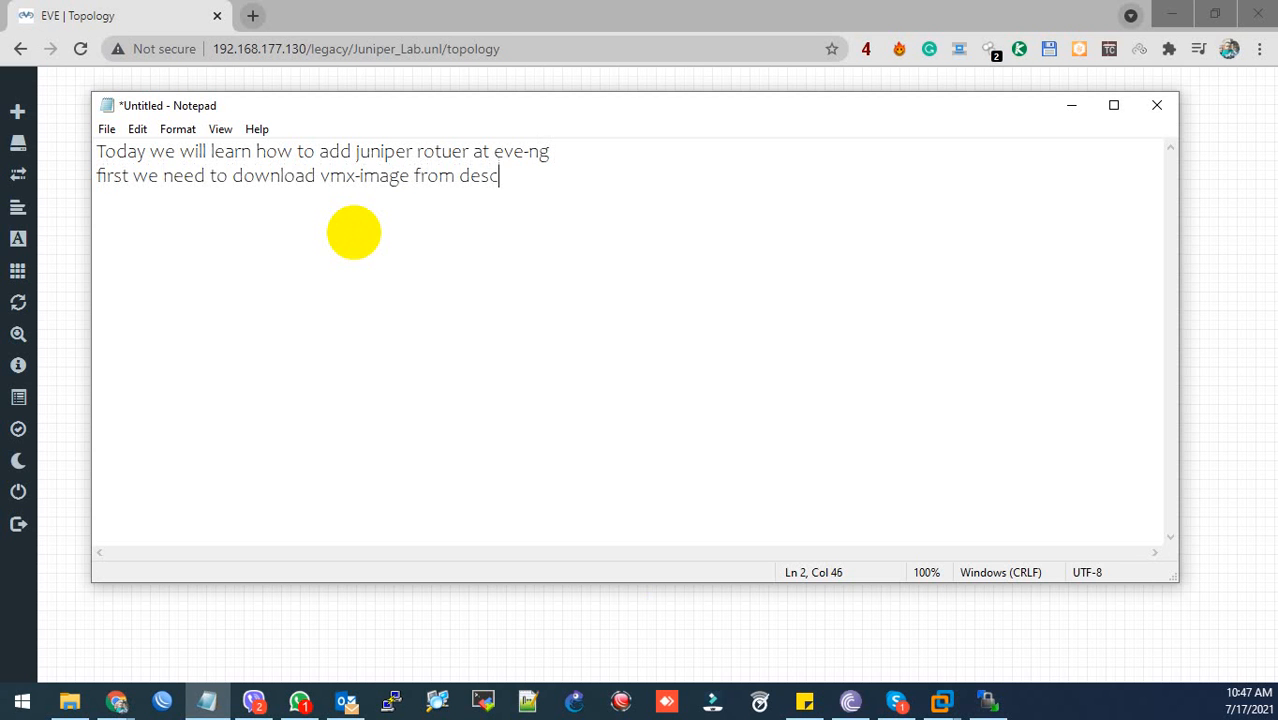
pyautogui.write('ription')
# - Add a 'link' line and select the EVE-NG server address in Chrome's address bar
pyautogui.press('Return')
pyautogui.write('link')
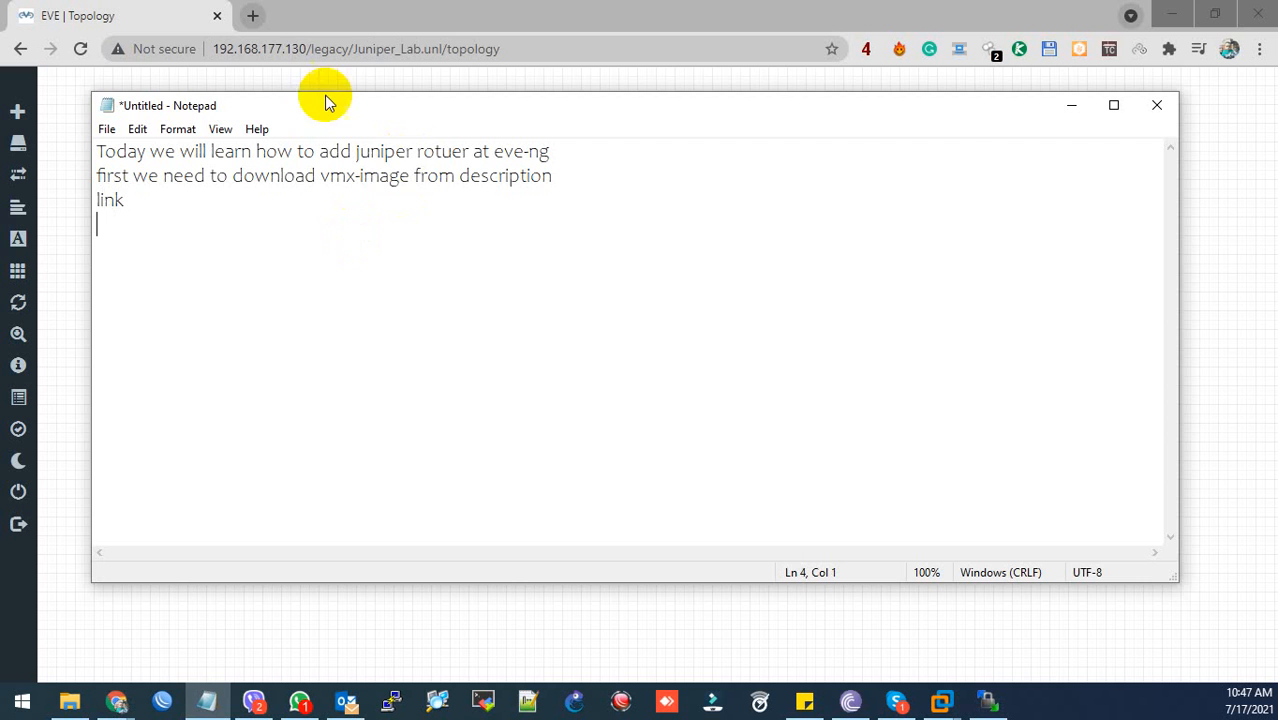
pyautogui.moveTo(304, 48); pyautogui.dragTo(210, 48)
pyautogui.hotkey('ctrl', 'c')
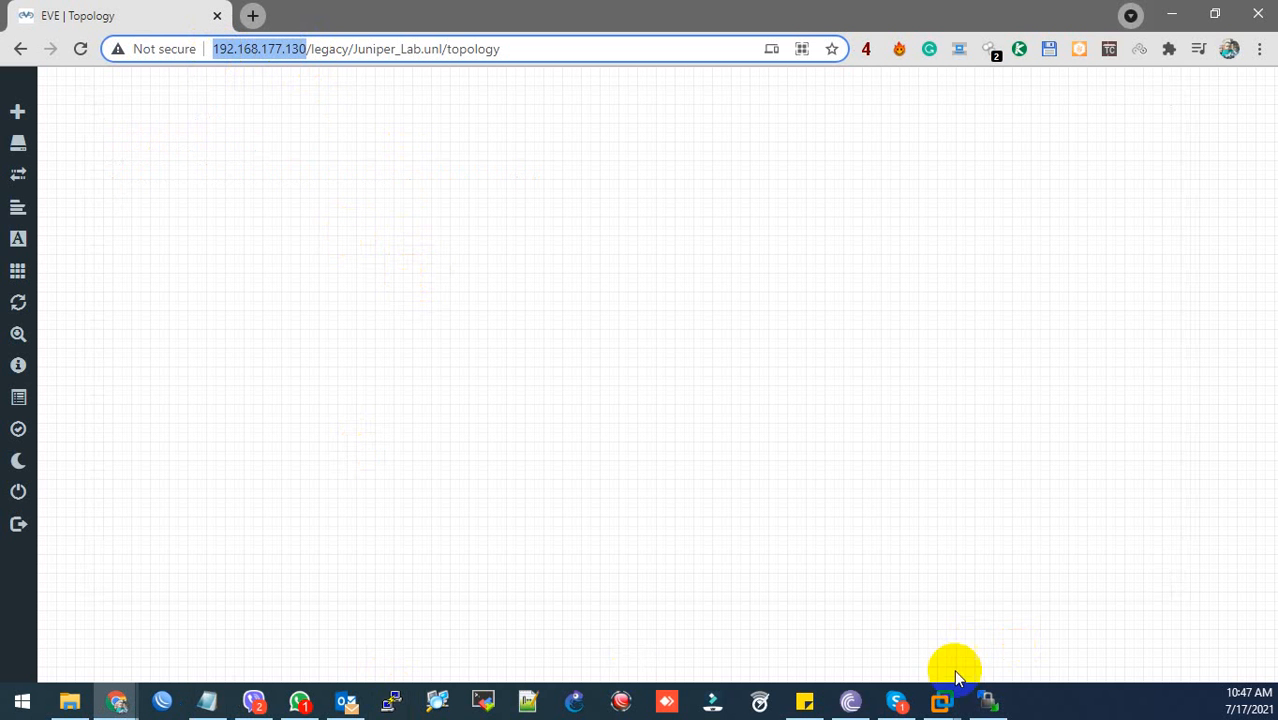
# - Paste the server address as 192.168.177.130 and label it 'this one my eve-ng vm ip address :'
pyautogui.click(205, 701)
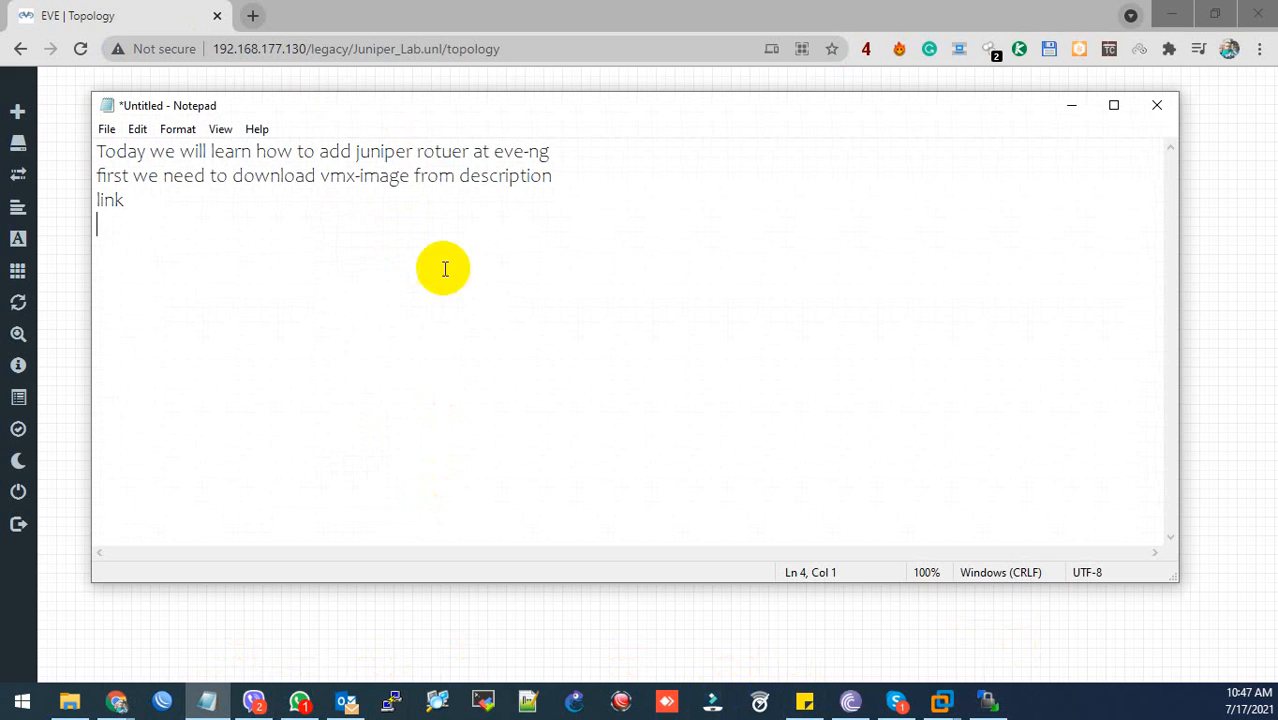
pyautogui.hotkey('ctrl', 'v')
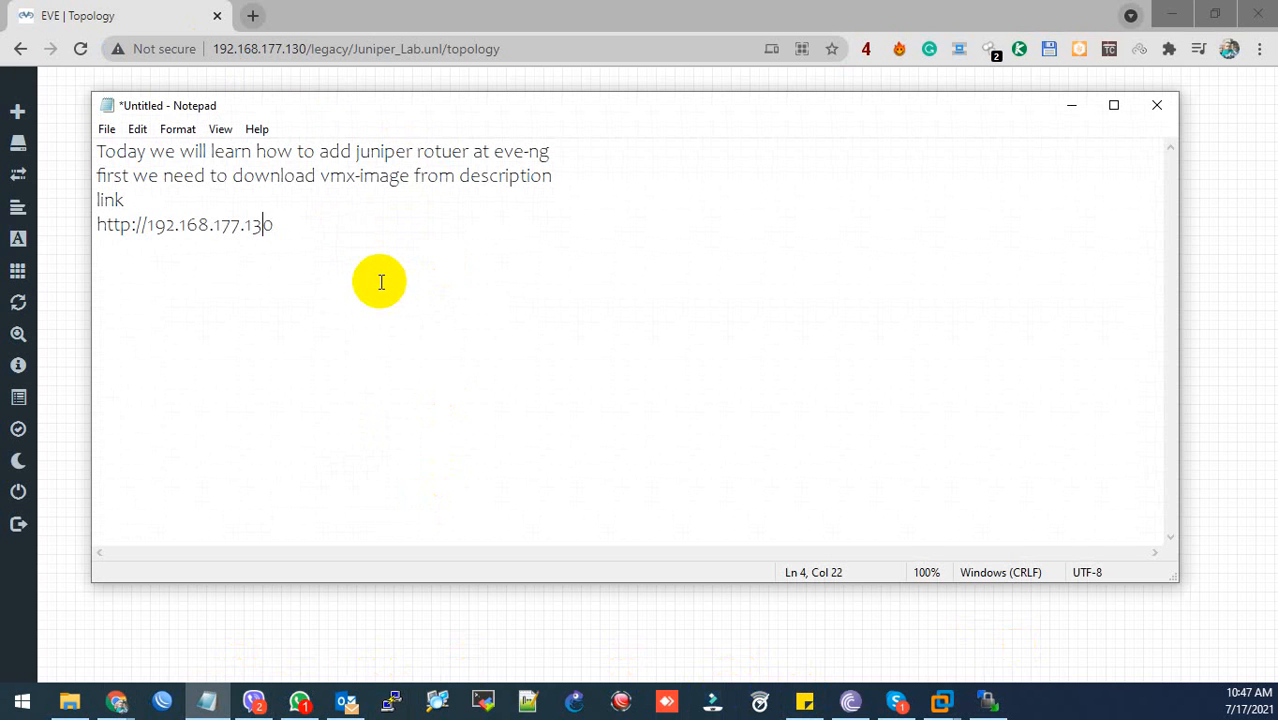
pyautogui.press('Left')
pyautogui.press('Left')
pyautogui.press('Left')
pyautogui.press('Left')
pyautogui.press('Left')
pyautogui.press('Left')
pyautogui.press('Left')
pyautogui.press('Left')
pyautogui.press('Left')
pyautogui.press('Left')
pyautogui.press('Left')
pyautogui.press('Left')
pyautogui.press('Left')
pyautogui.press('BackSpace')
pyautogui.press('BackSpace')
pyautogui.press('BackSpace')
pyautogui.press('BackSpace')
pyautogui.press('BackSpace')
pyautogui.press('BackSpace')
pyautogui.press('BackSpace')
pyautogui.press('BackSpace')
pyautogui.press('BackSpace')
pyautogui.press('BackSpace')
pyautogui.press('BackSpace')
pyautogui.press('BackSpace')
pyautogui.press('BackSpace')
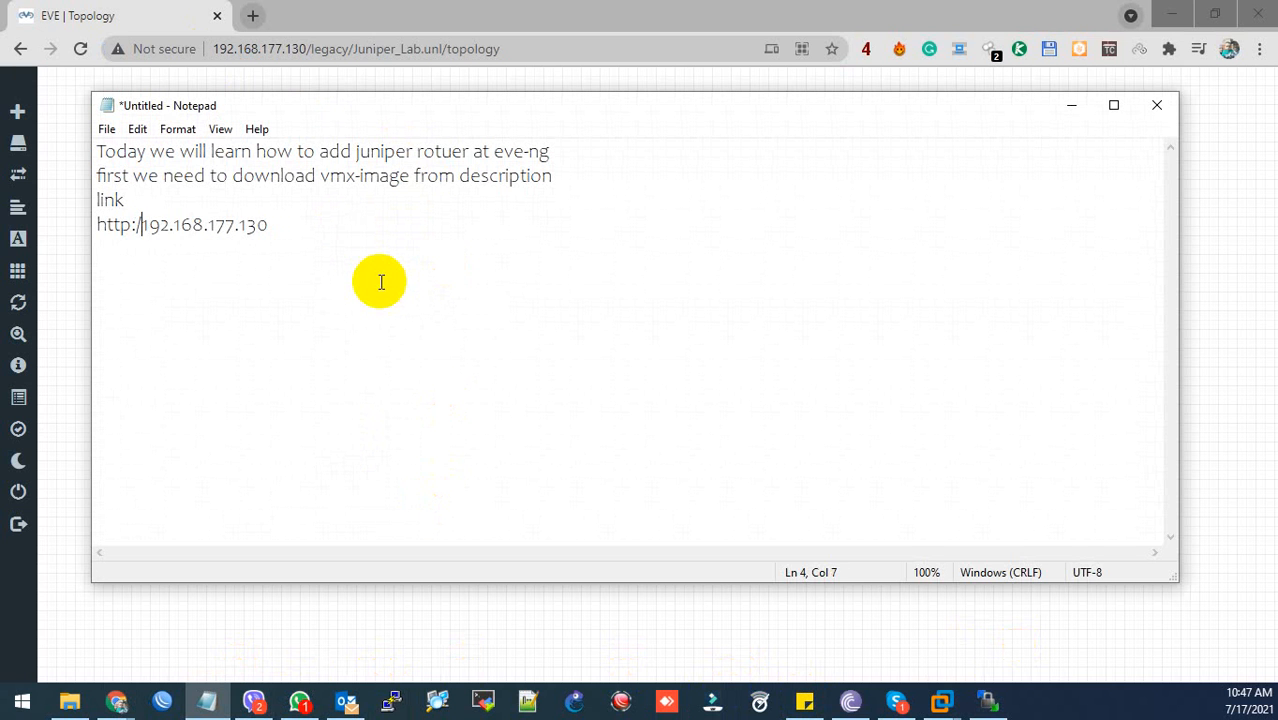
pyautogui.press('Return')
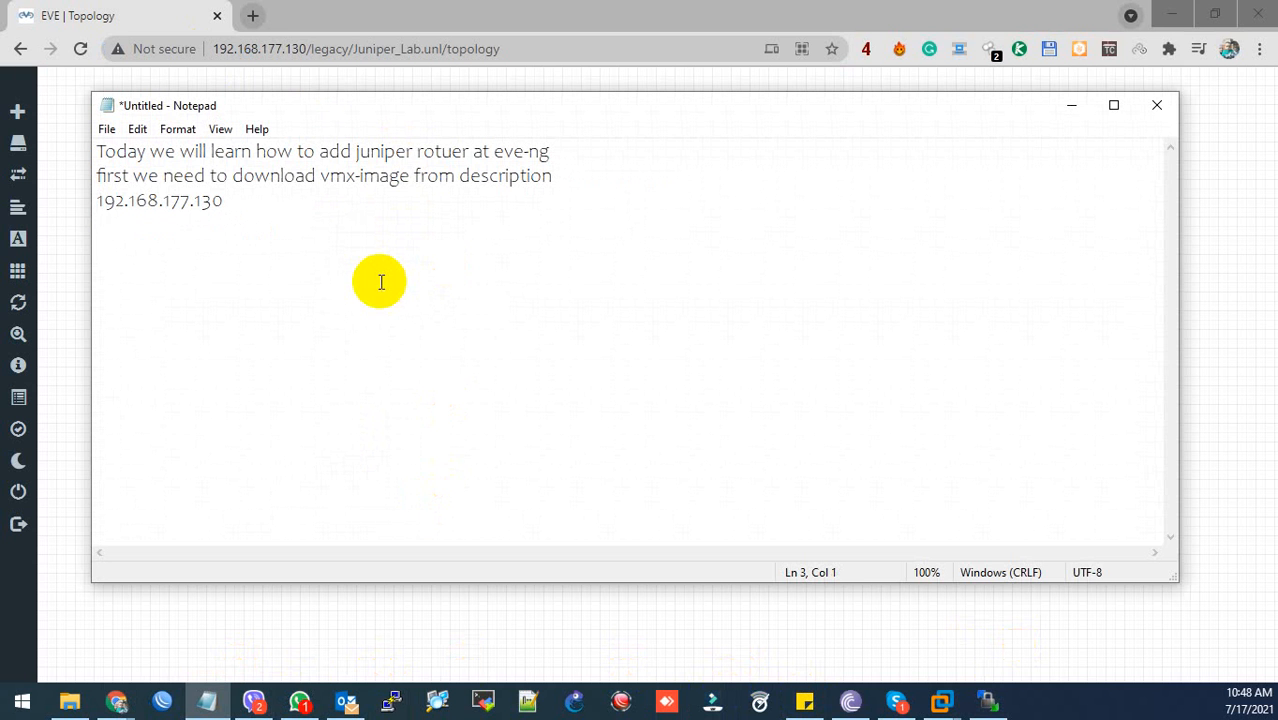
pyautogui.write('this ')
pyautogui.write('one my e')
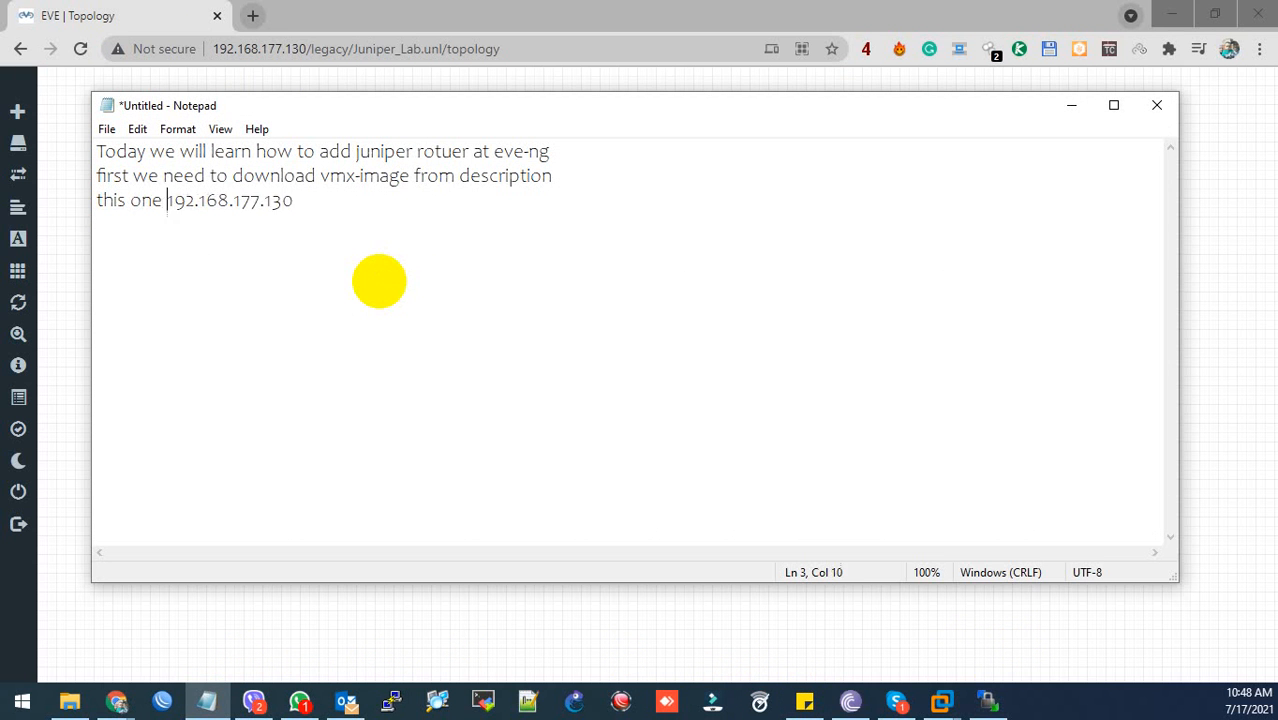
pyautogui.write('ve-ng ')
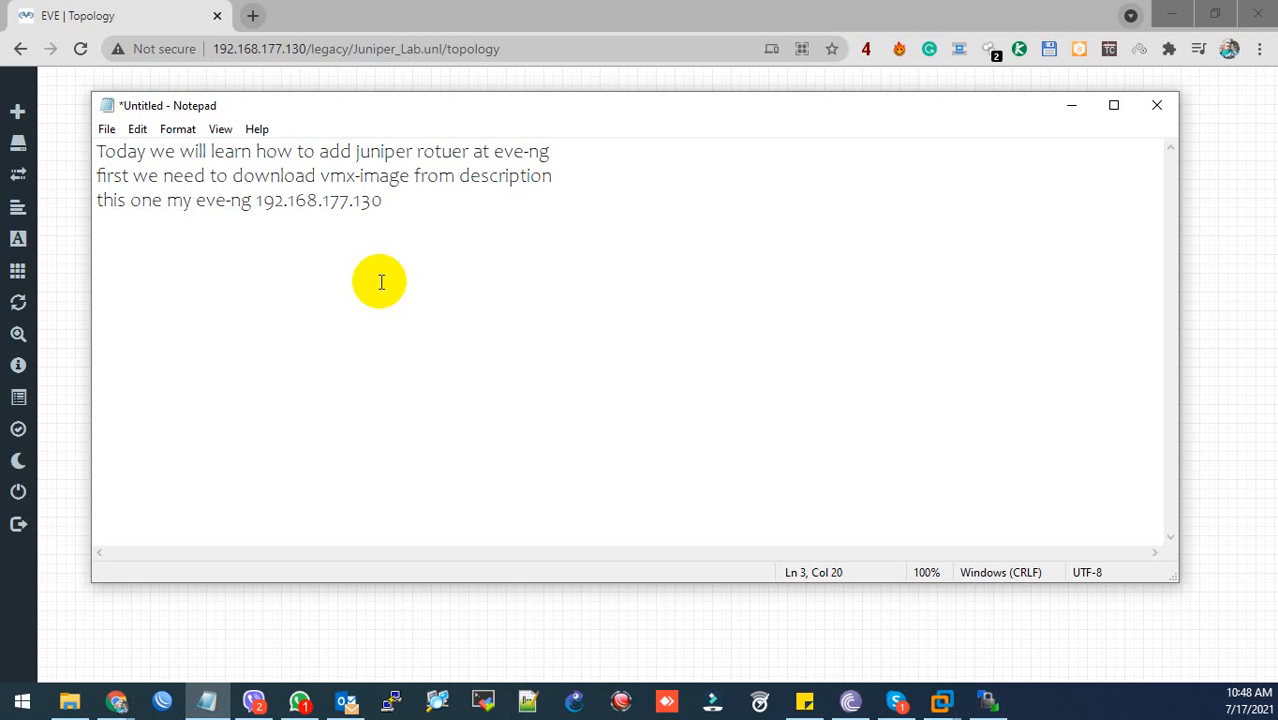
pyautogui.write('vm ')
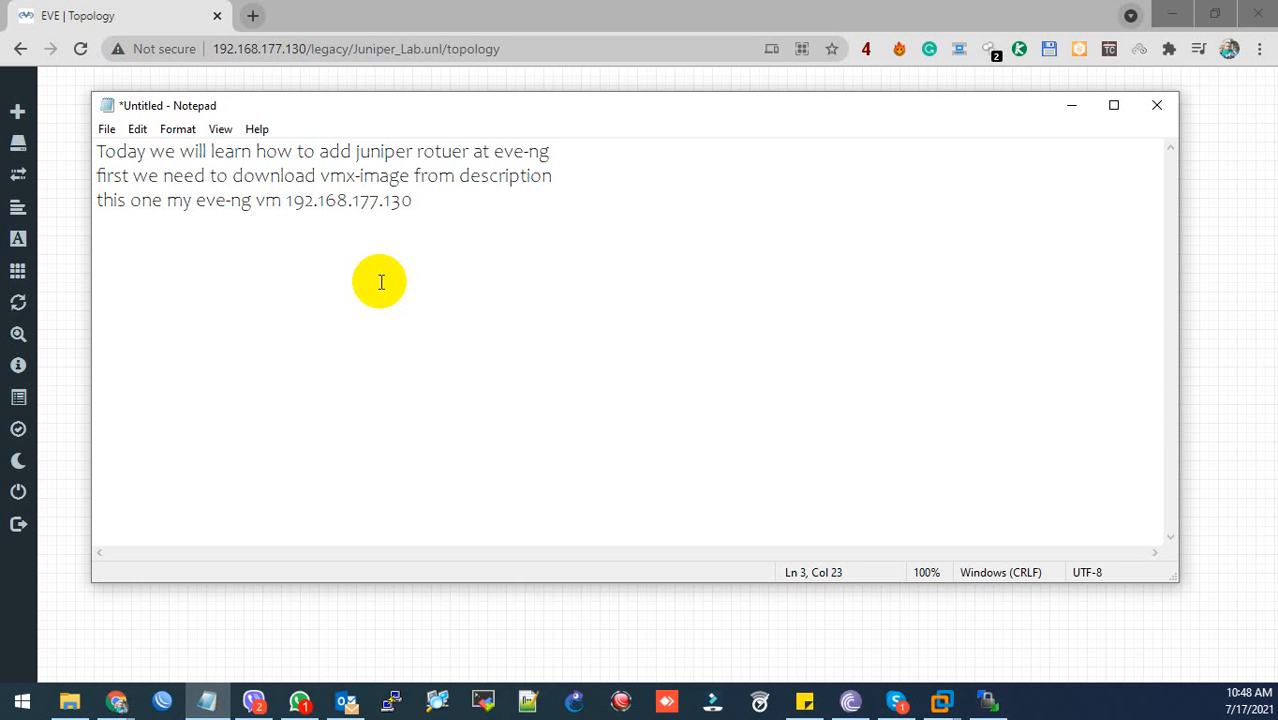
pyautogui.write('ip addres')
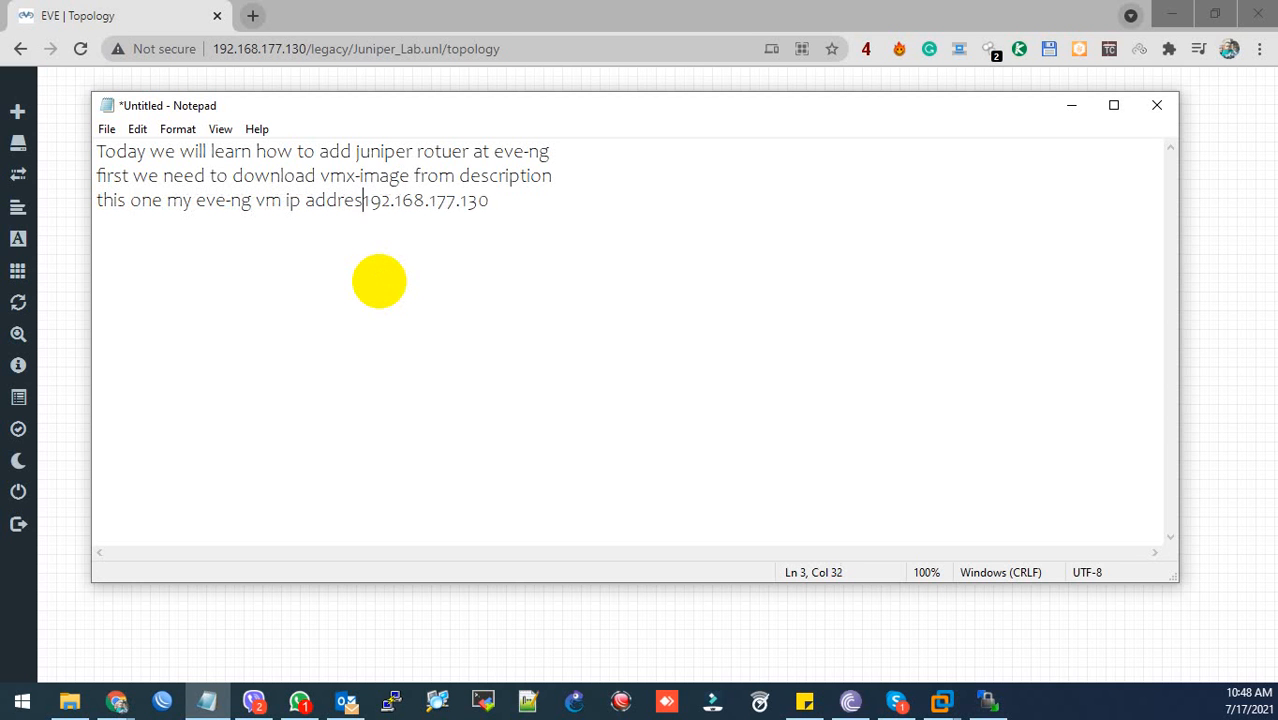
pyautogui.write('s :')
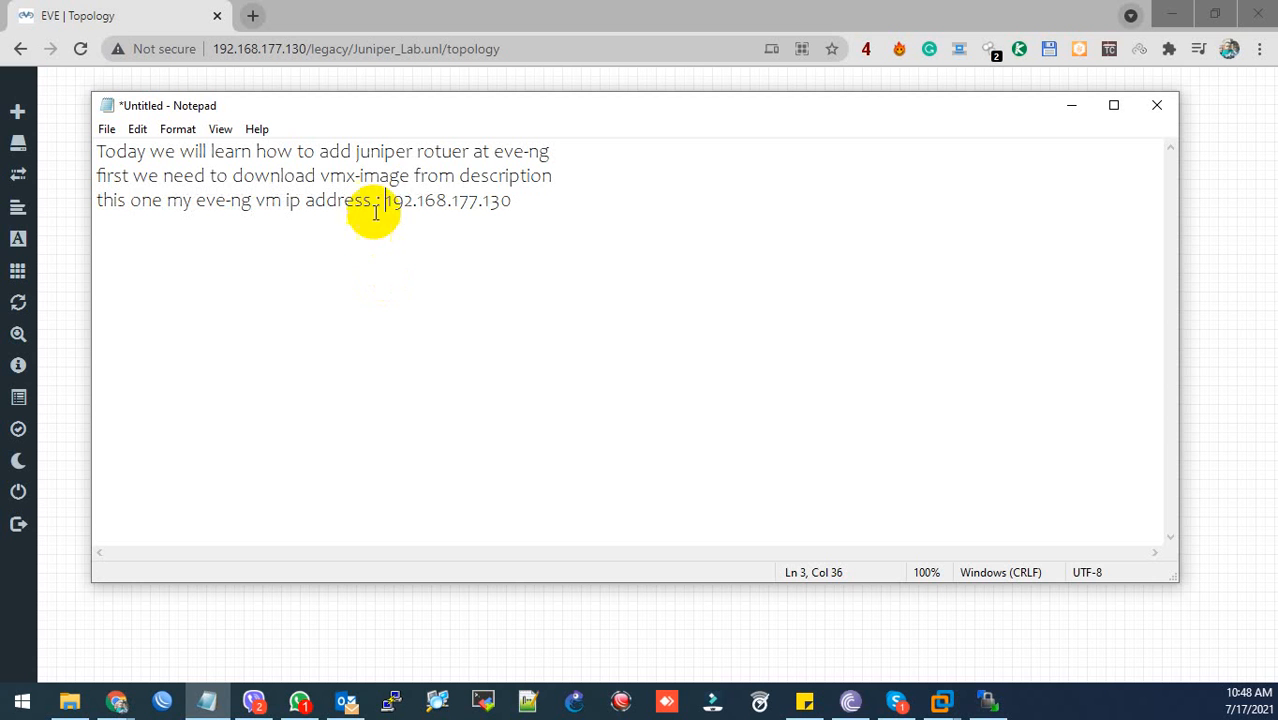
# - Add the note 'i have to upload vmx image from my desktop to eve-ng'
pyautogui.moveTo(385, 202); pyautogui.dragTo(509, 210)
pyautogui.hotkey('ctrl', 'c')
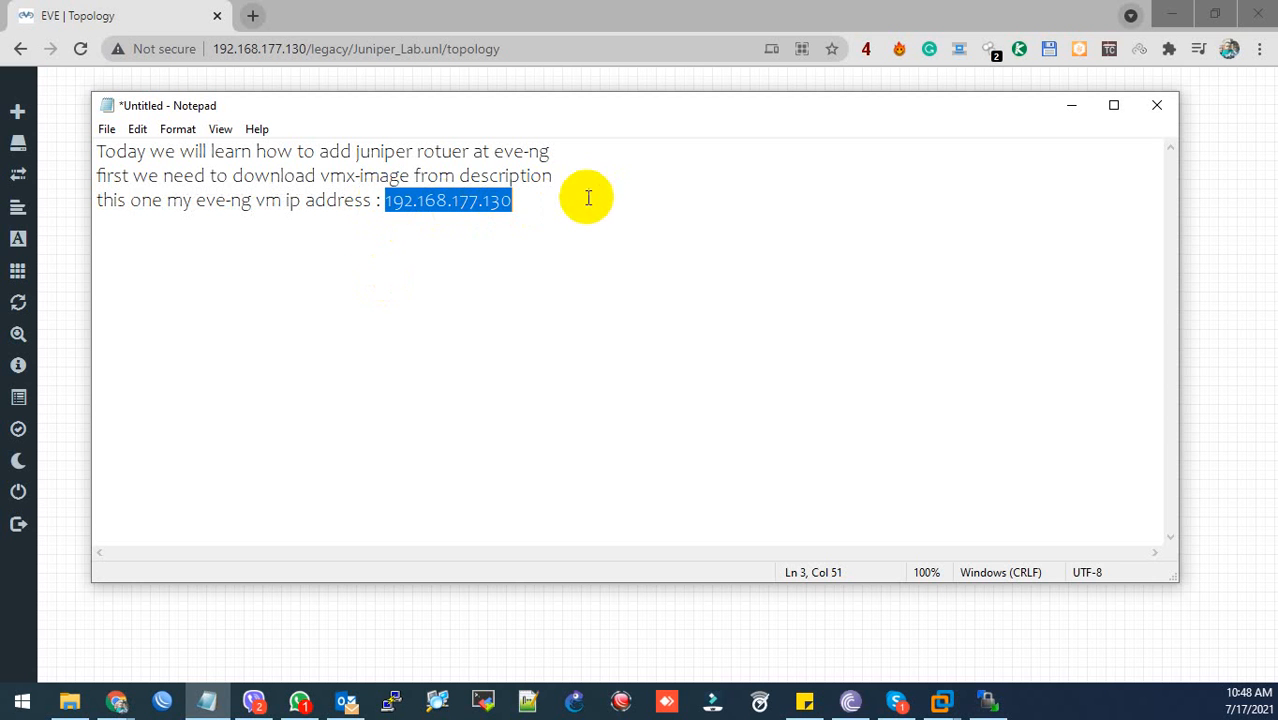
pyautogui.click(527, 204)
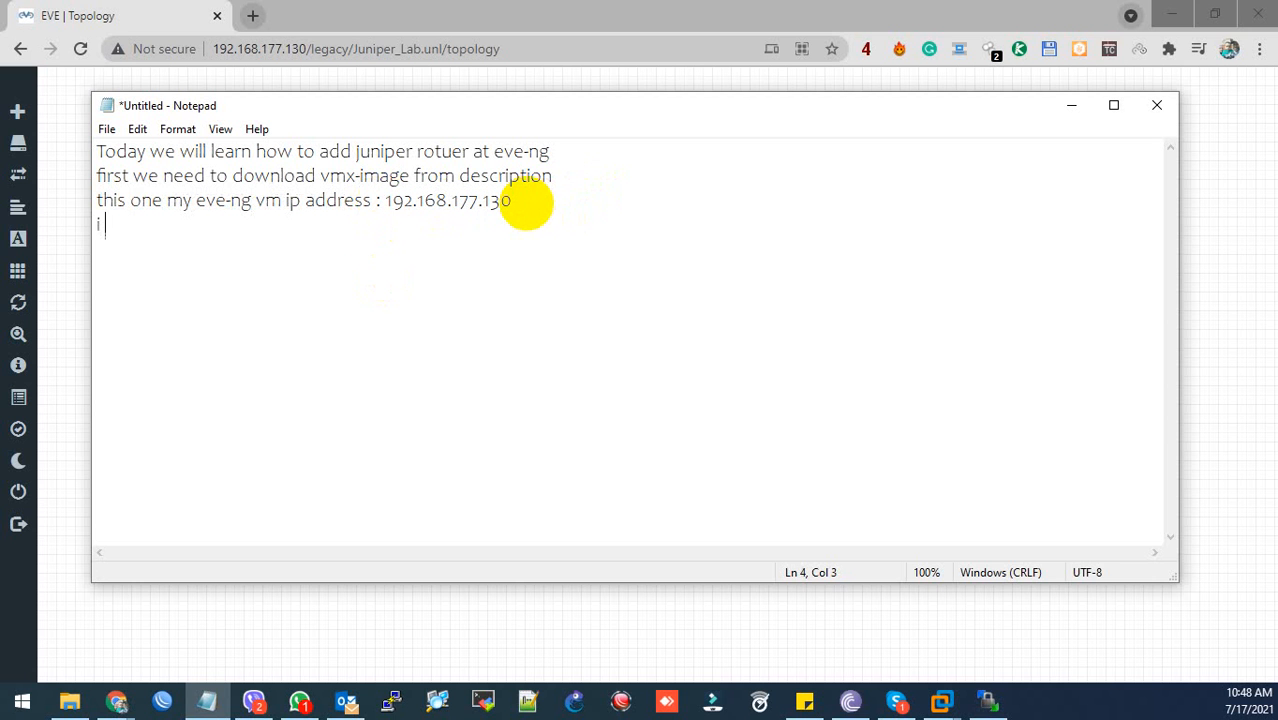
pyautogui.write('i have to upload ')
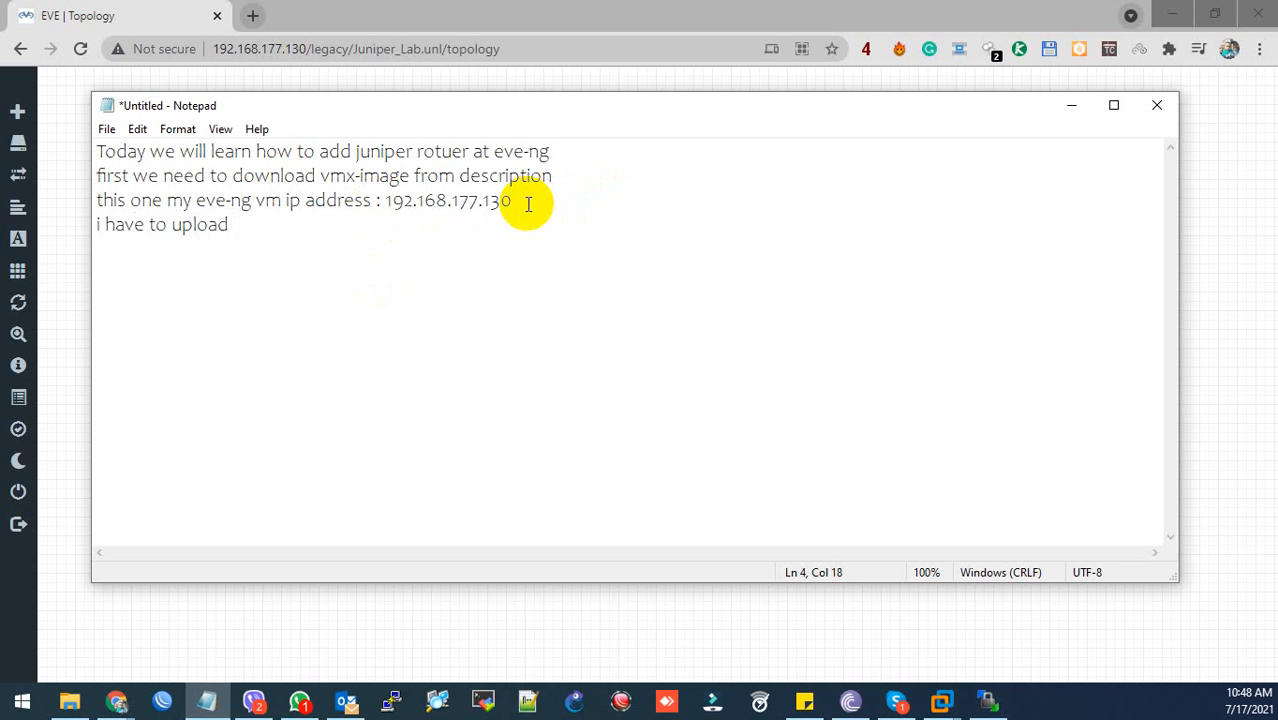
pyautogui.write('vmx image from')
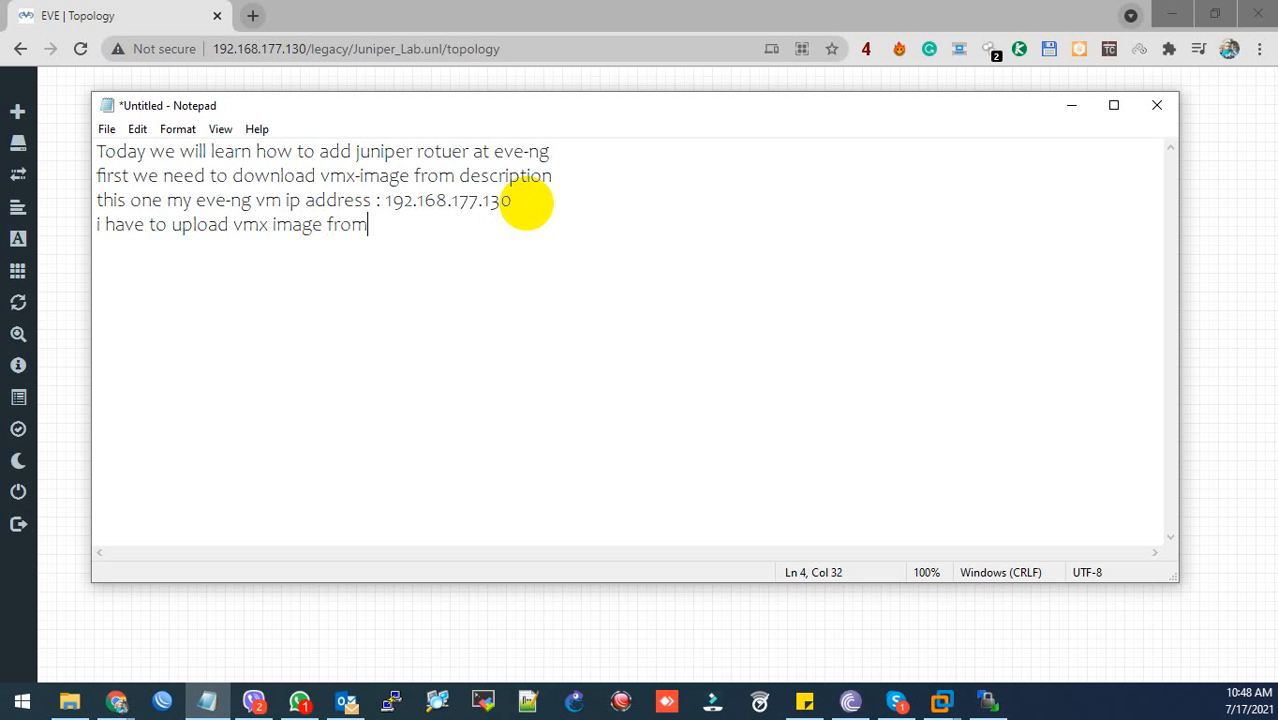
pyautogui.write(' my desktop t')
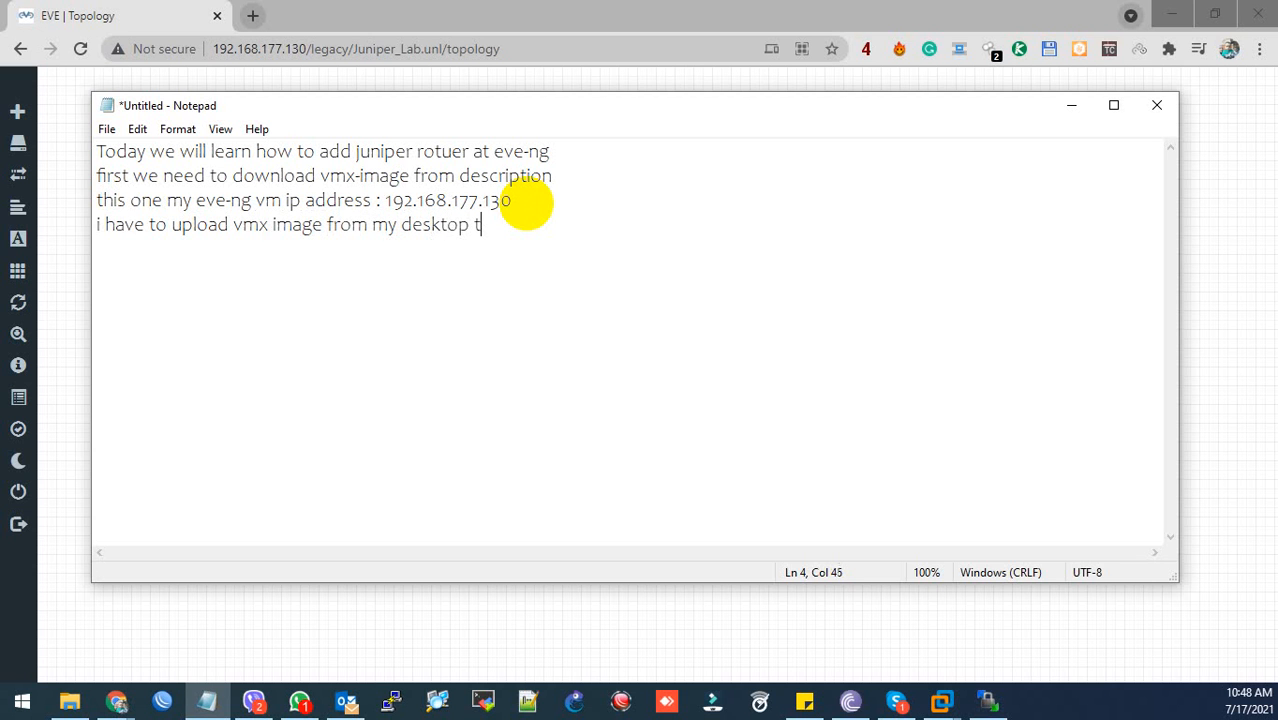
pyautogui.write('o eve-ng')
pyautogui.press('Return')
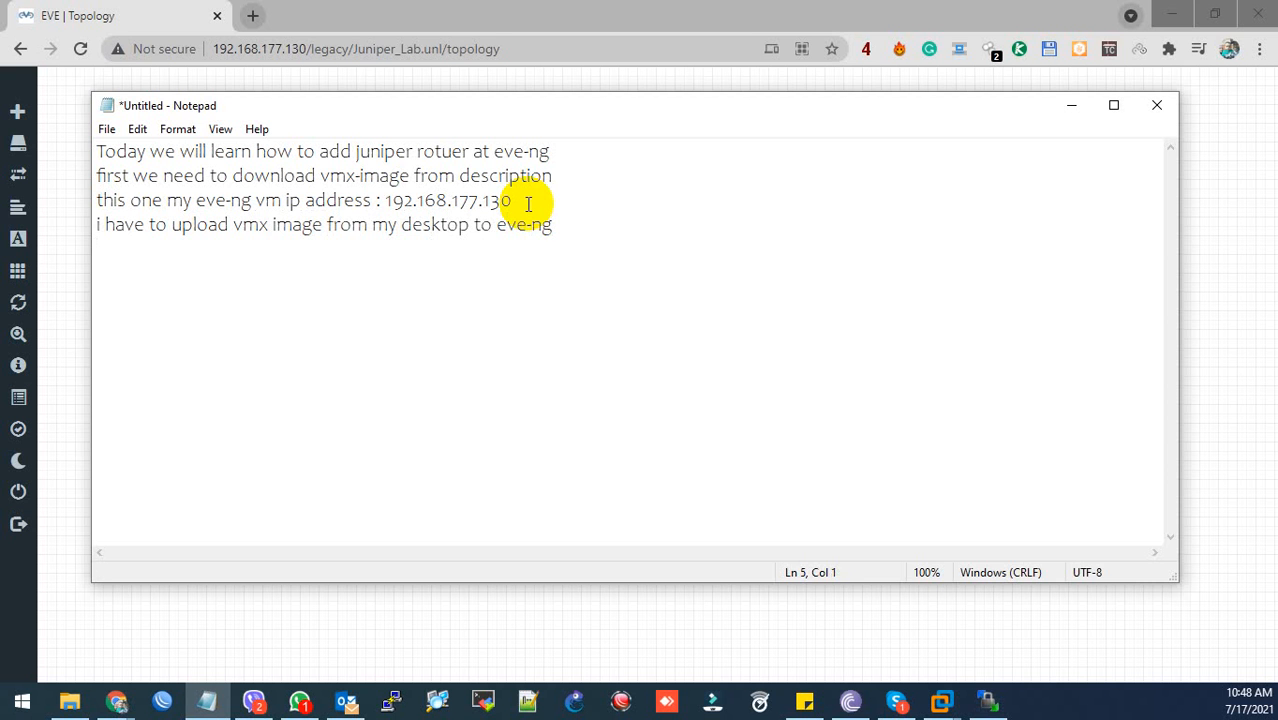
pyautogui.click(1068, 105)
# - Paste 192.168.177.130 into the host name of the new WinSCP site
pyautogui.click(1172, 16)
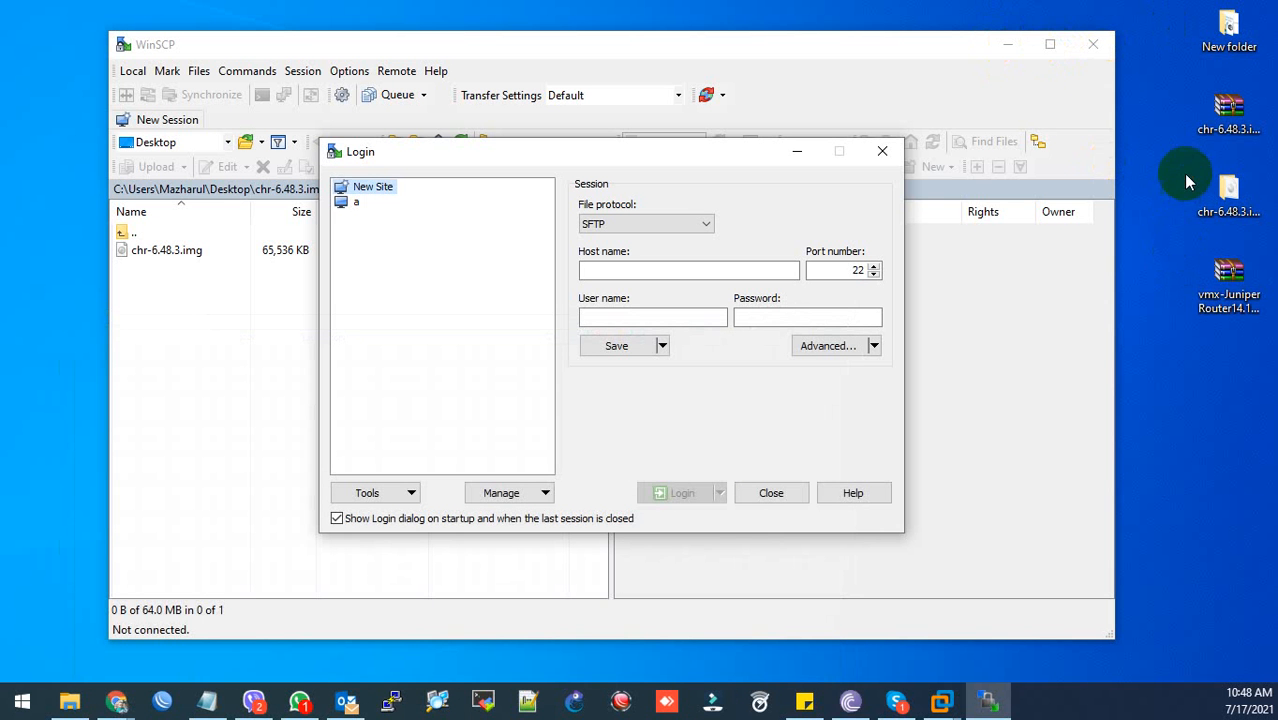
pyautogui.moveTo(1188, 296); pyautogui.dragTo(1217, 60)
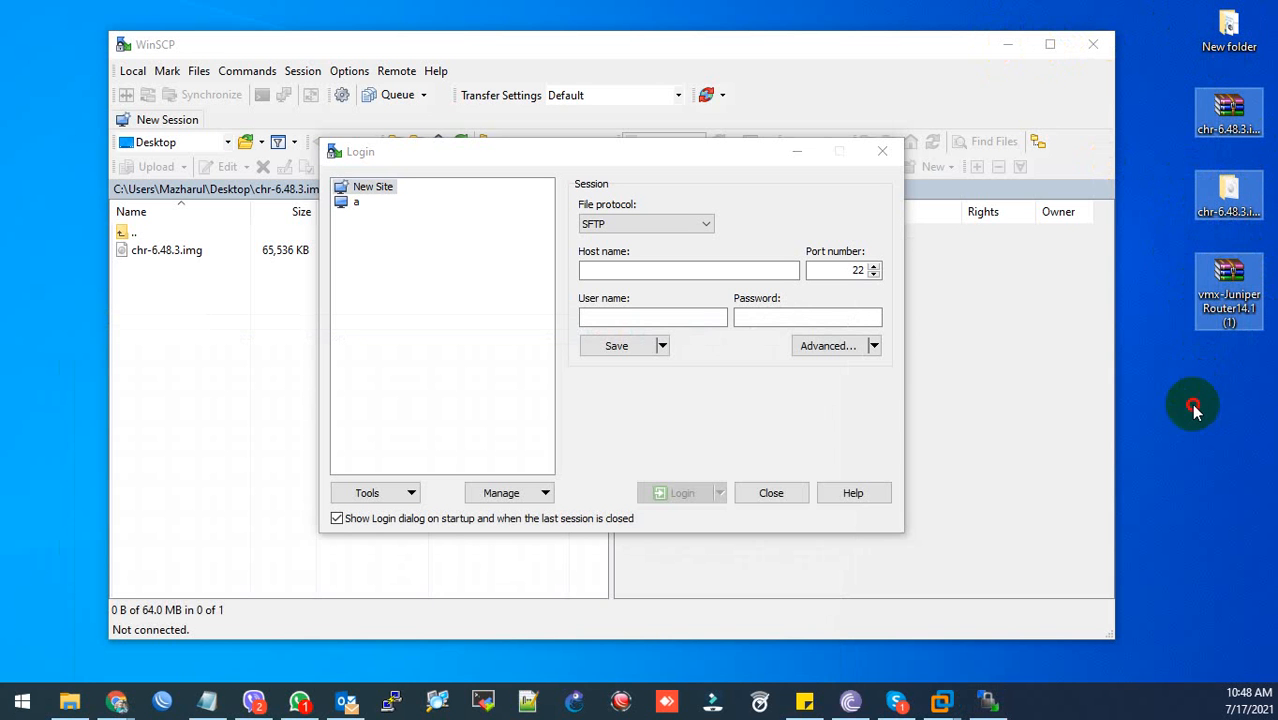
pyautogui.click(1225, 290)
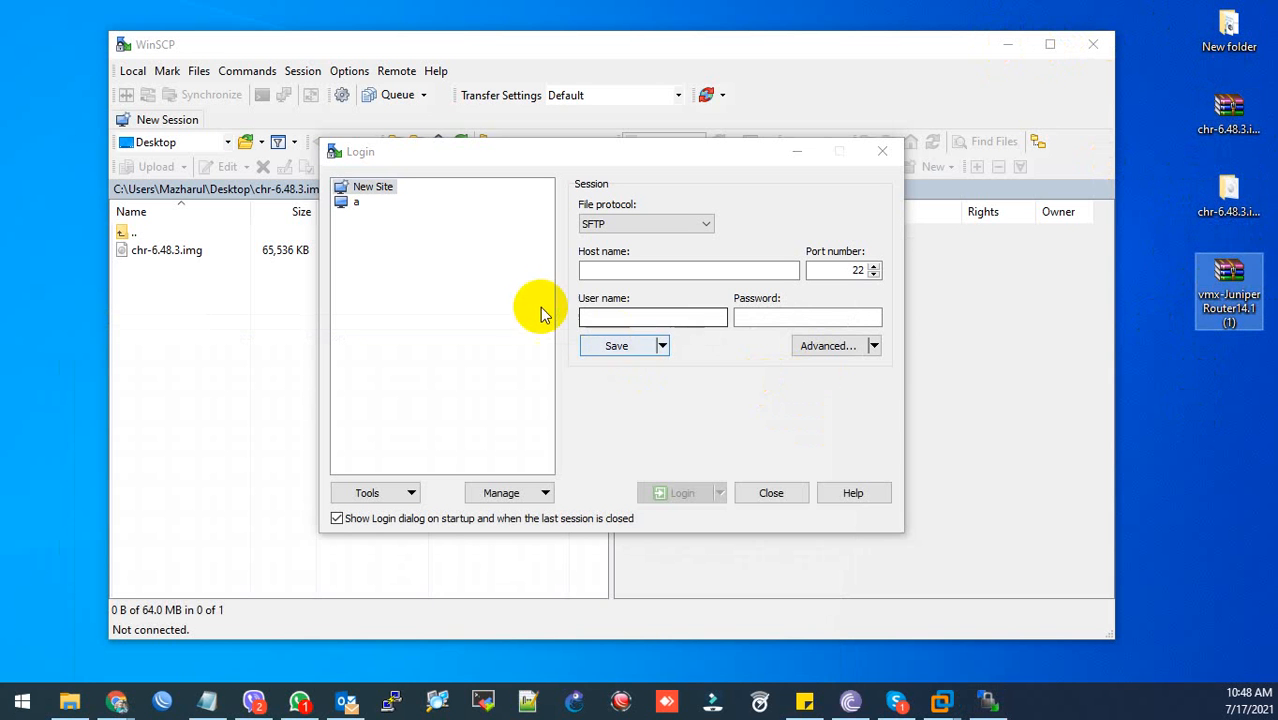
pyautogui.click(615, 272)
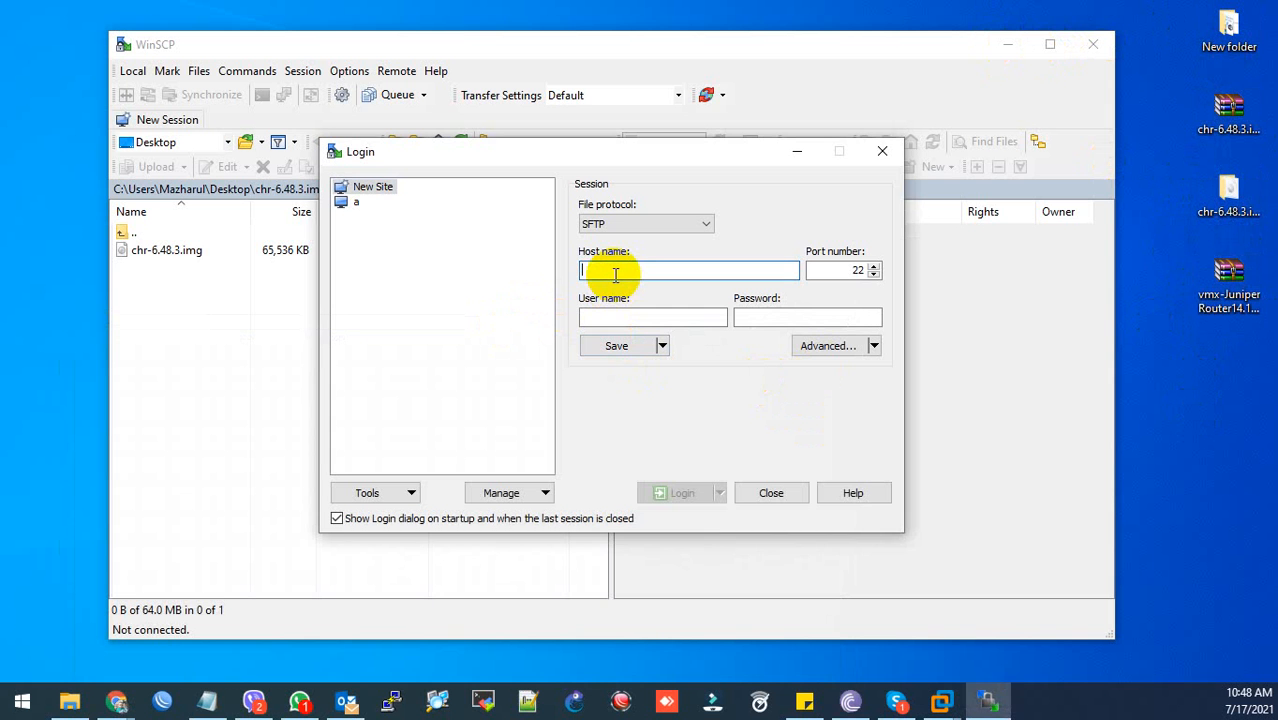
pyautogui.hotkey('ctrl', 'v')
pyautogui.click(216, 702)
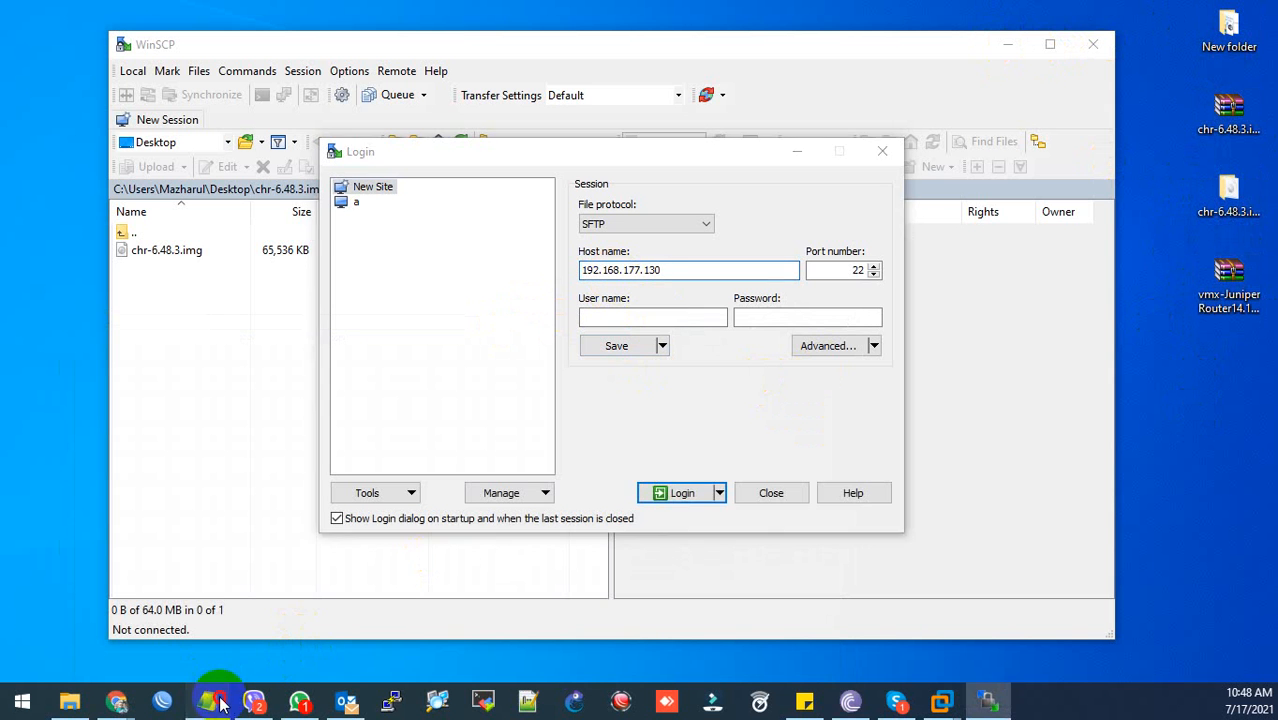
# - Add the note lines 'now login wincscp' and 'to upload vmx image', then minimize Notepad
pyautogui.write('now ')
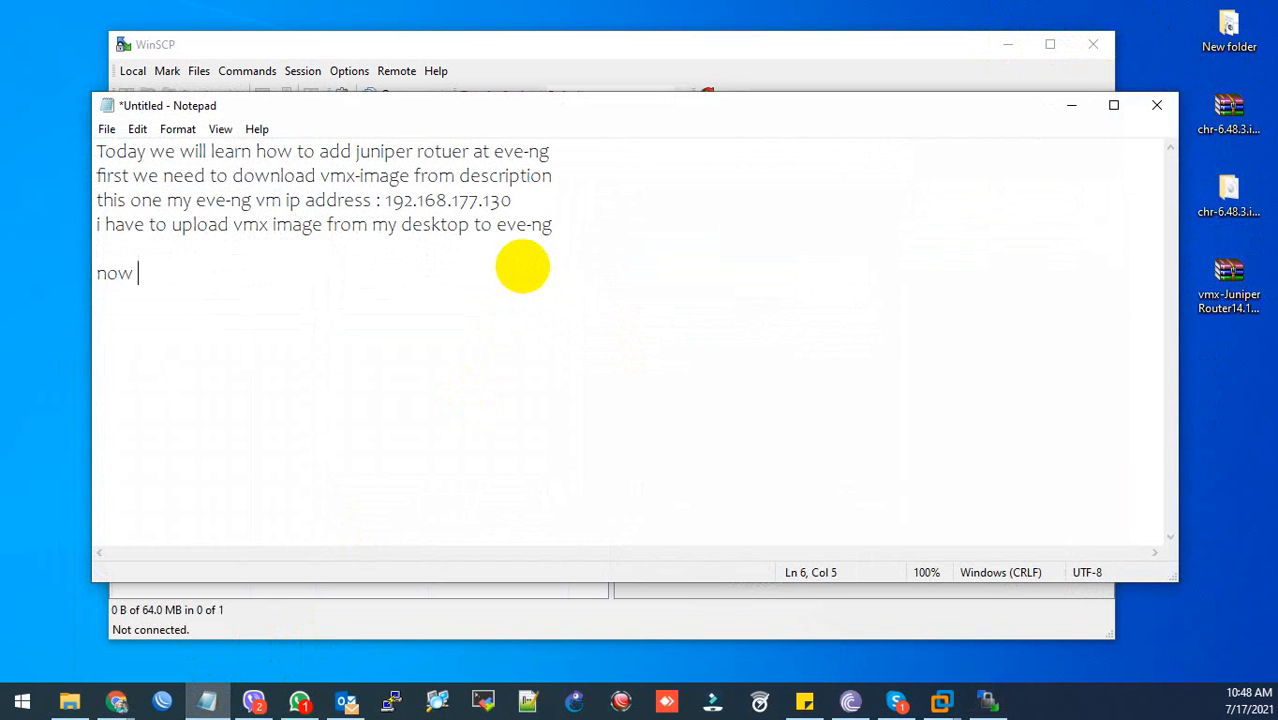
pyautogui.write('login winc')
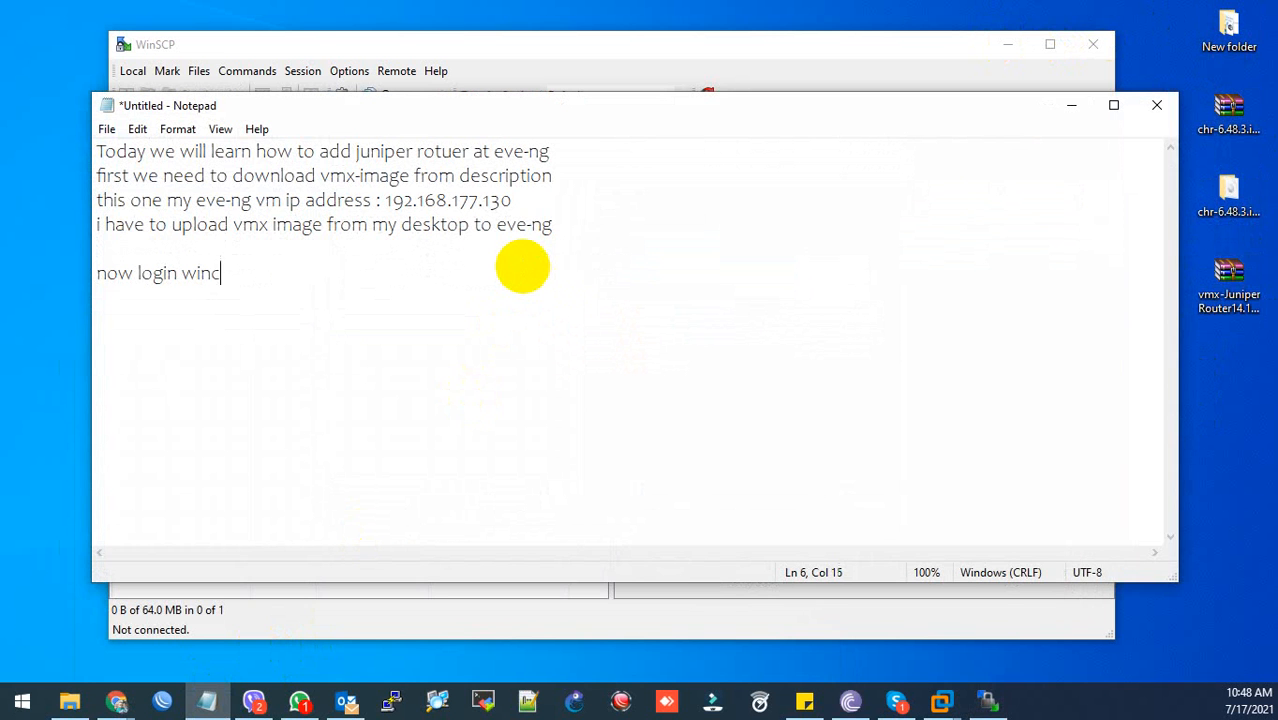
pyautogui.press('BackSpace')
pyautogui.write('scp')
pyautogui.press('Return')
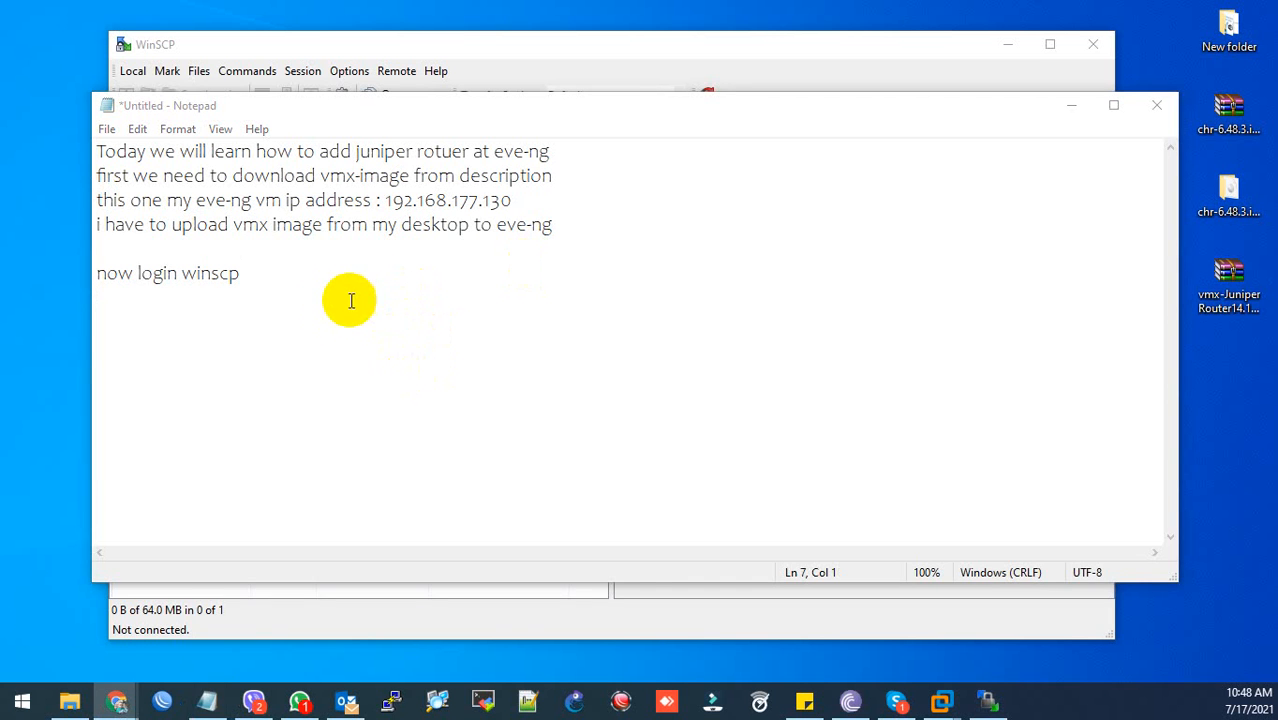
pyautogui.click(298, 288)
pyautogui.write('to u')
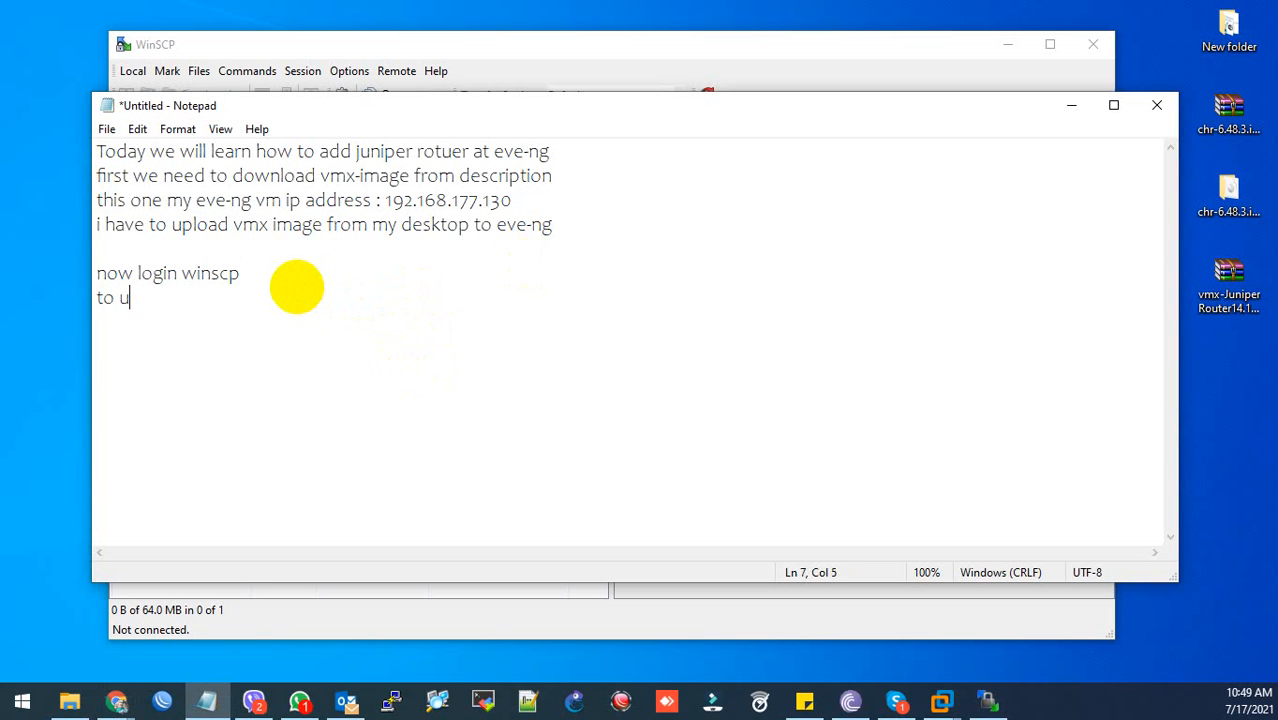
pyautogui.write('pload vm')
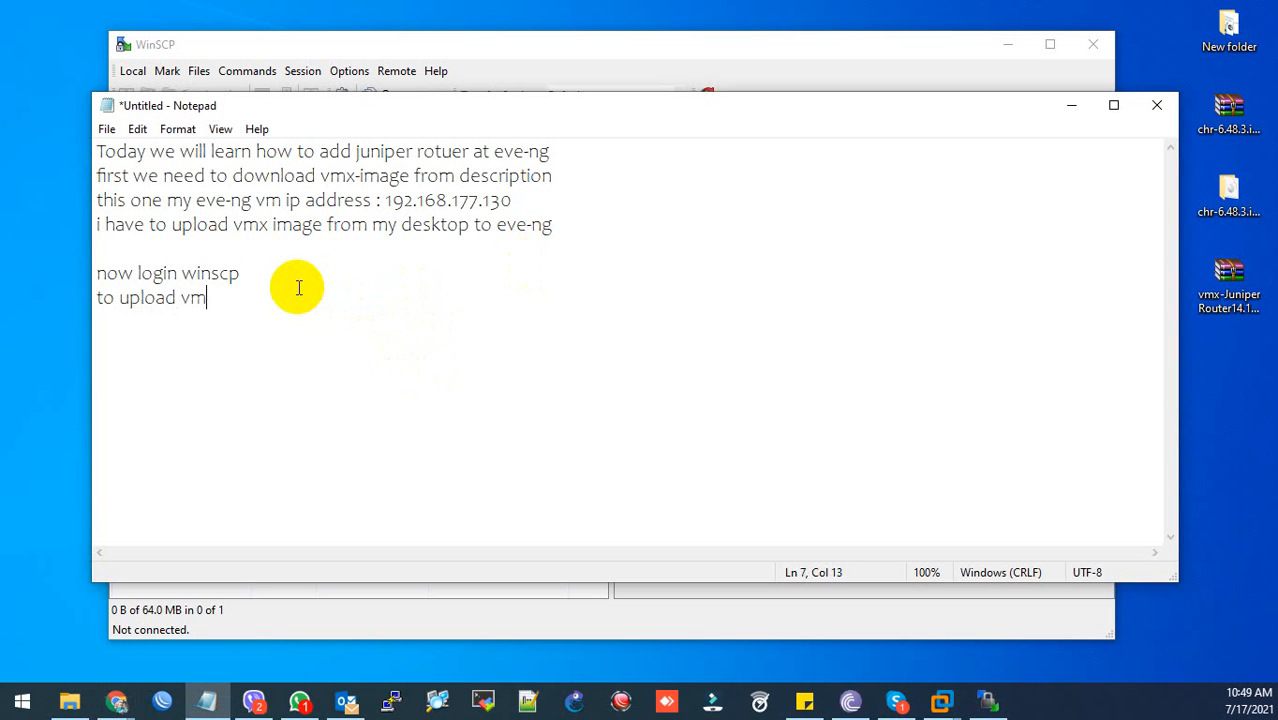
pyautogui.write('x image')
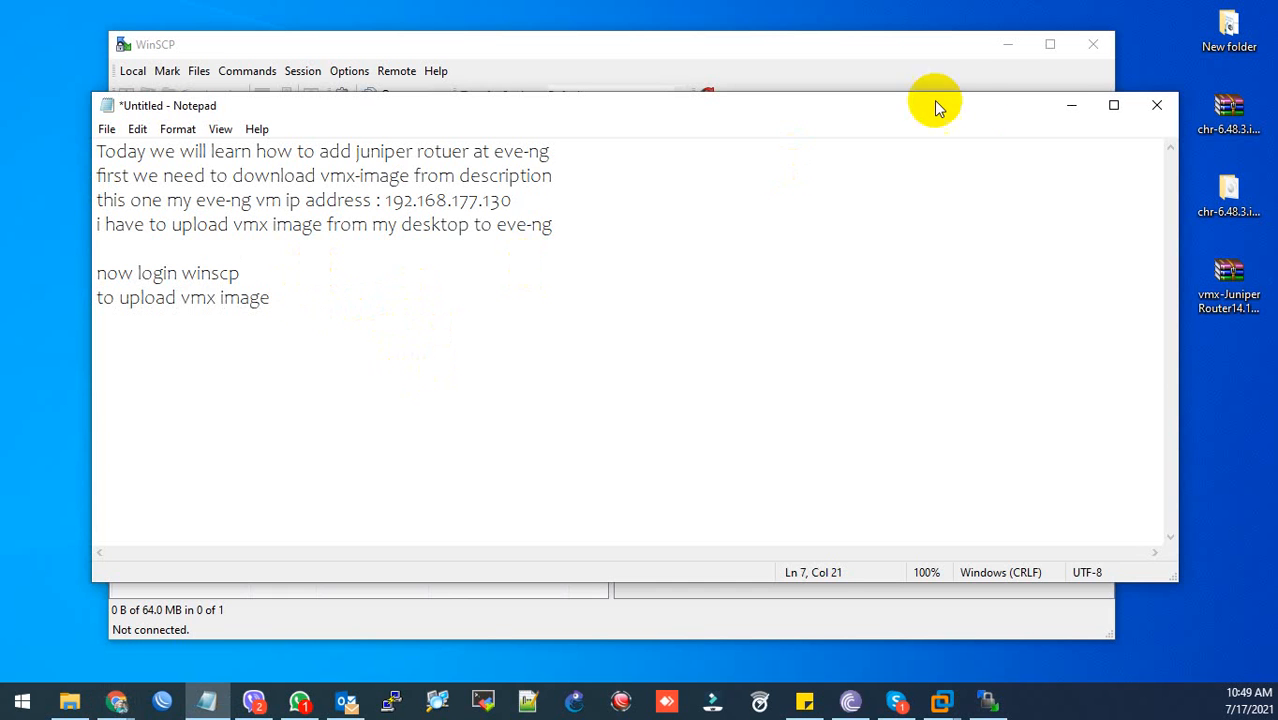
pyautogui.click(1069, 106)
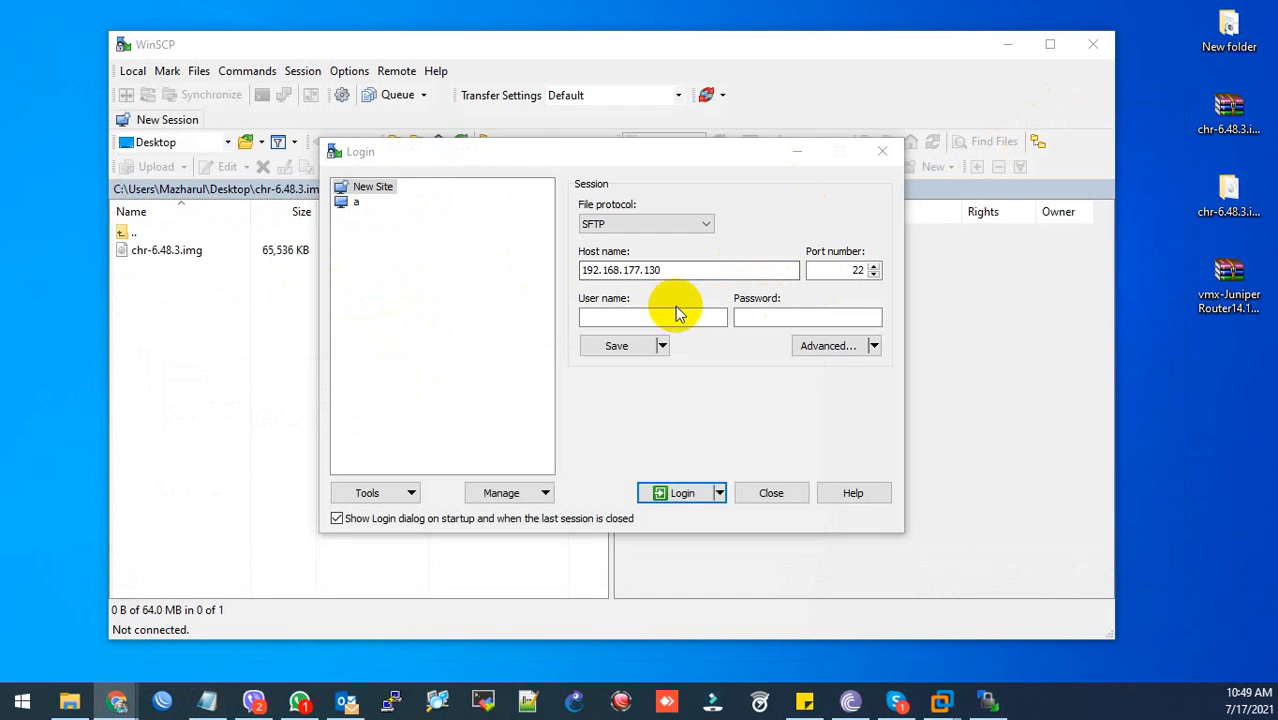
# - Log in to 192.168.177.130 as root over SFTP, entering the account password
pyautogui.click(643, 318)
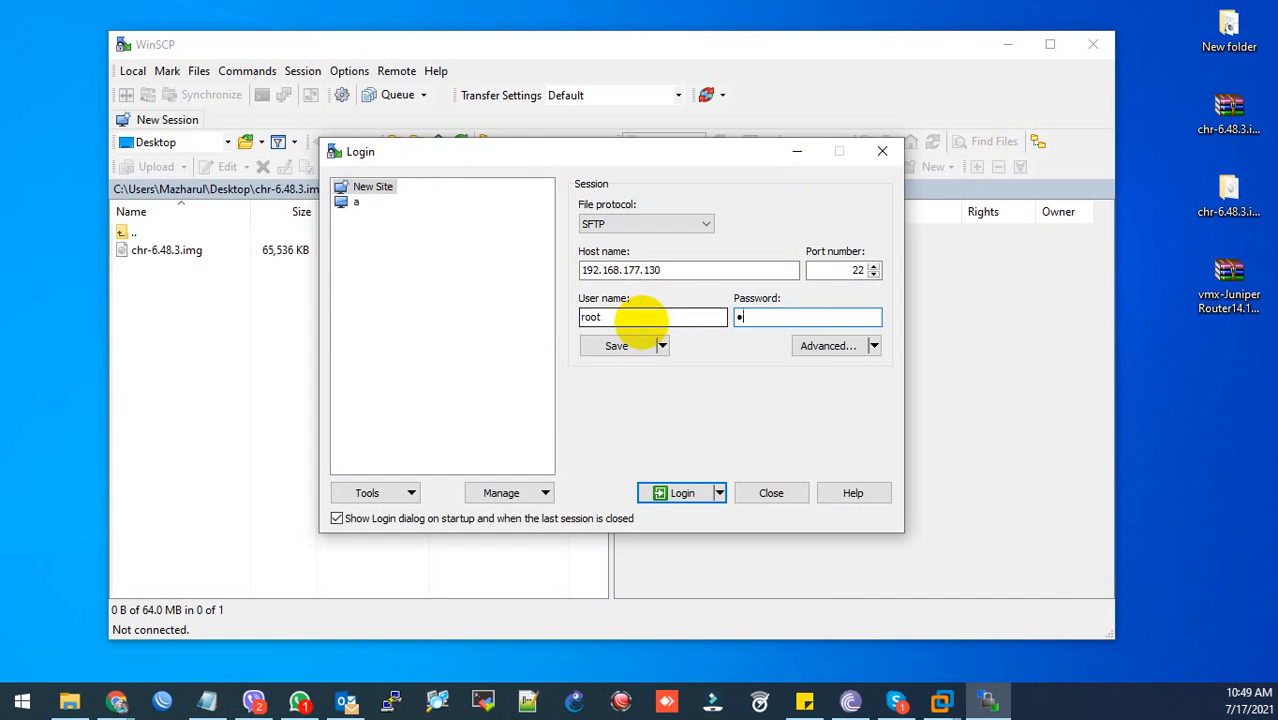
pyautogui.press('Return')
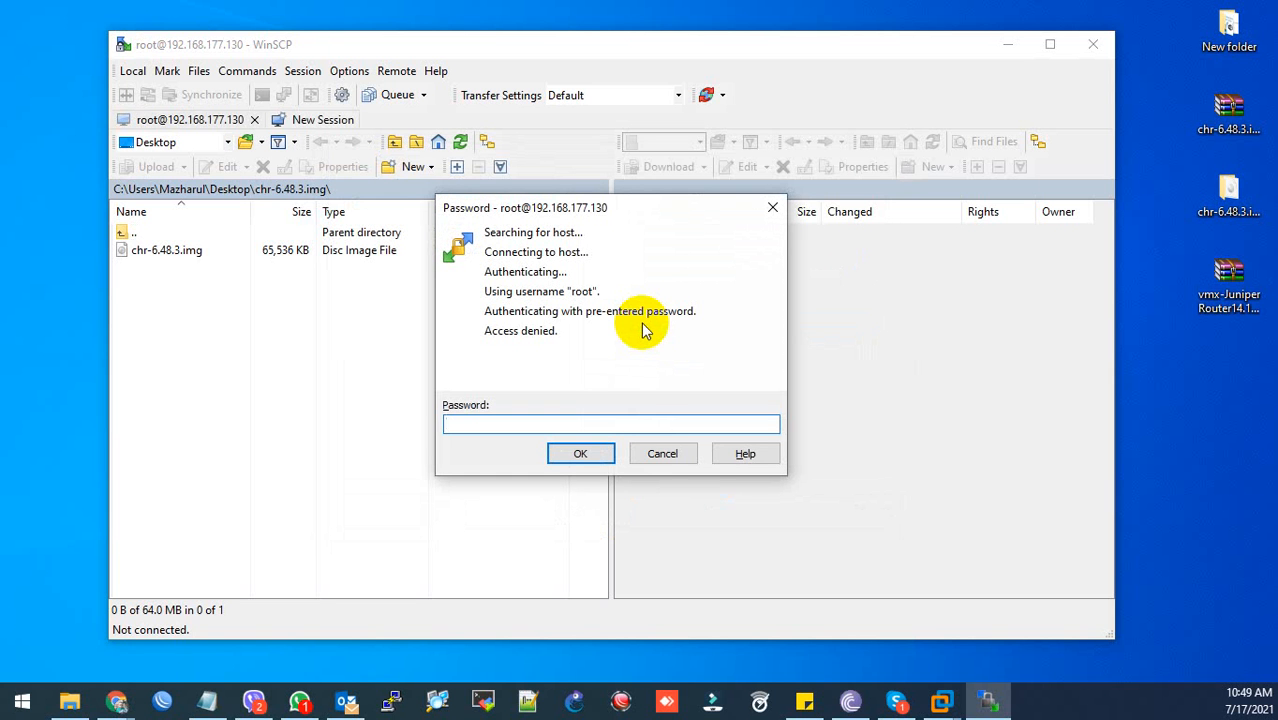
pyautogui.hotkey('alt', 'Tab')
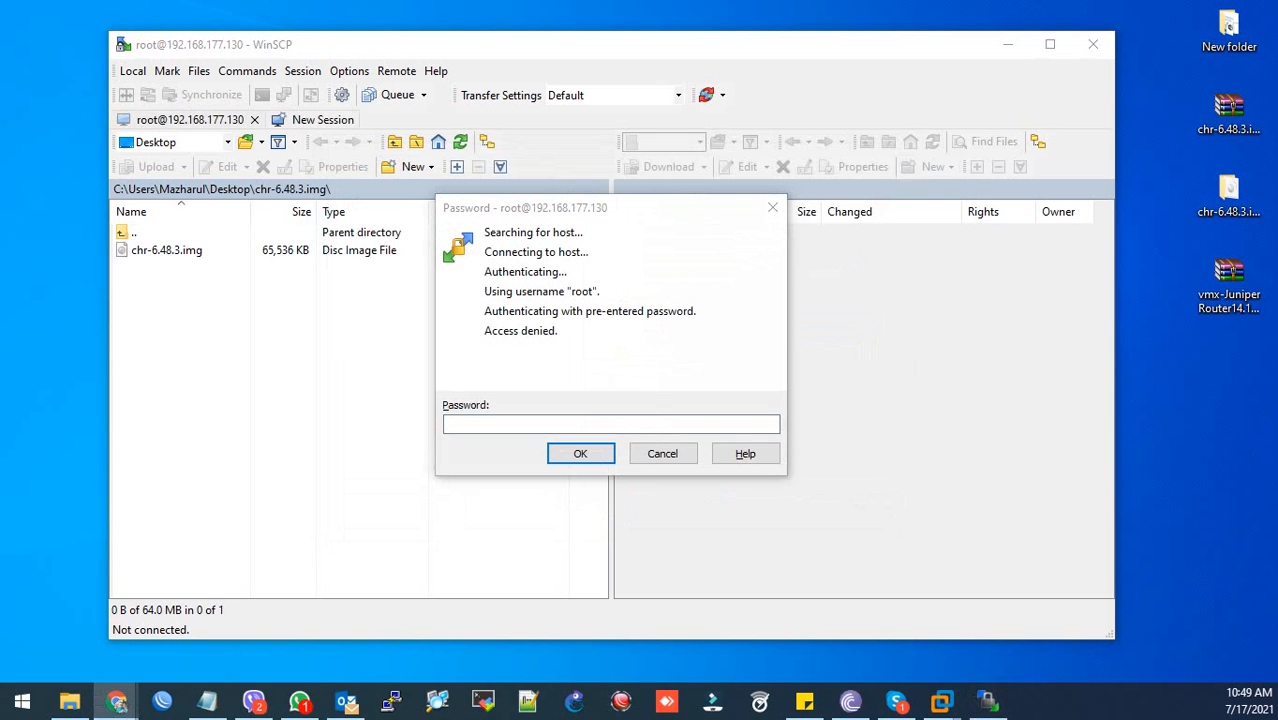
pyautogui.click(459, 428)
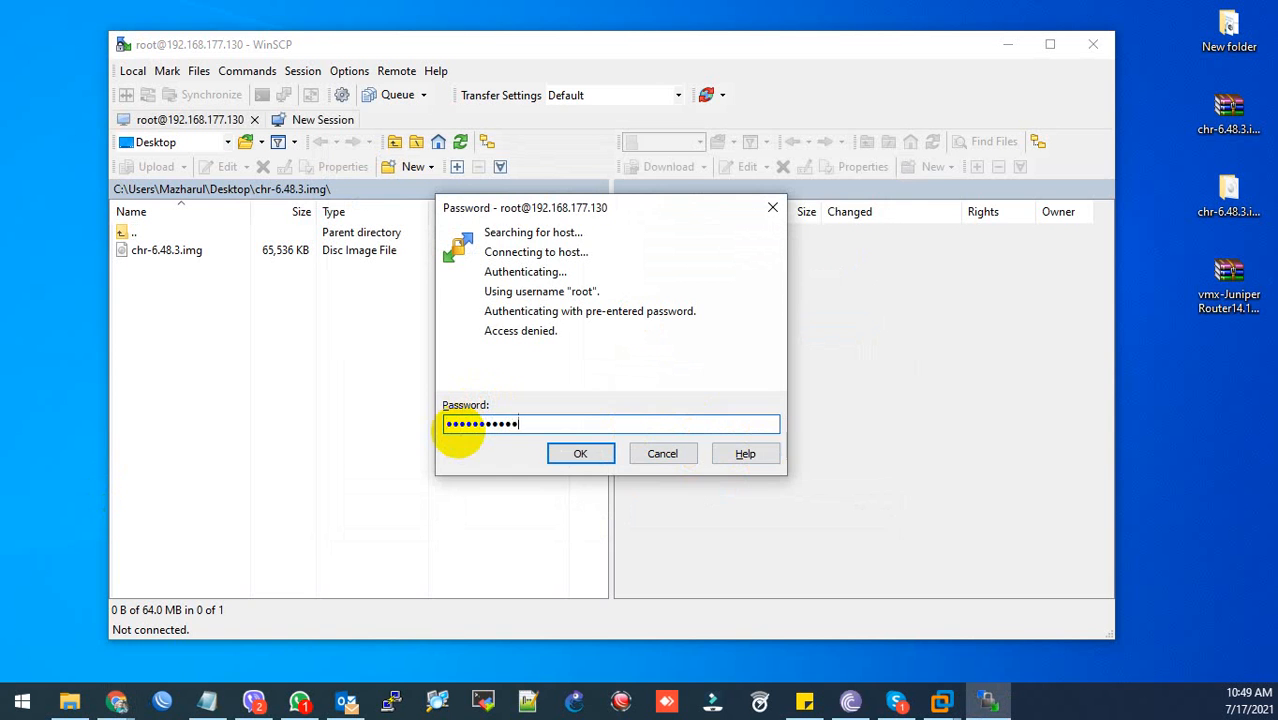
pyautogui.press('Return')
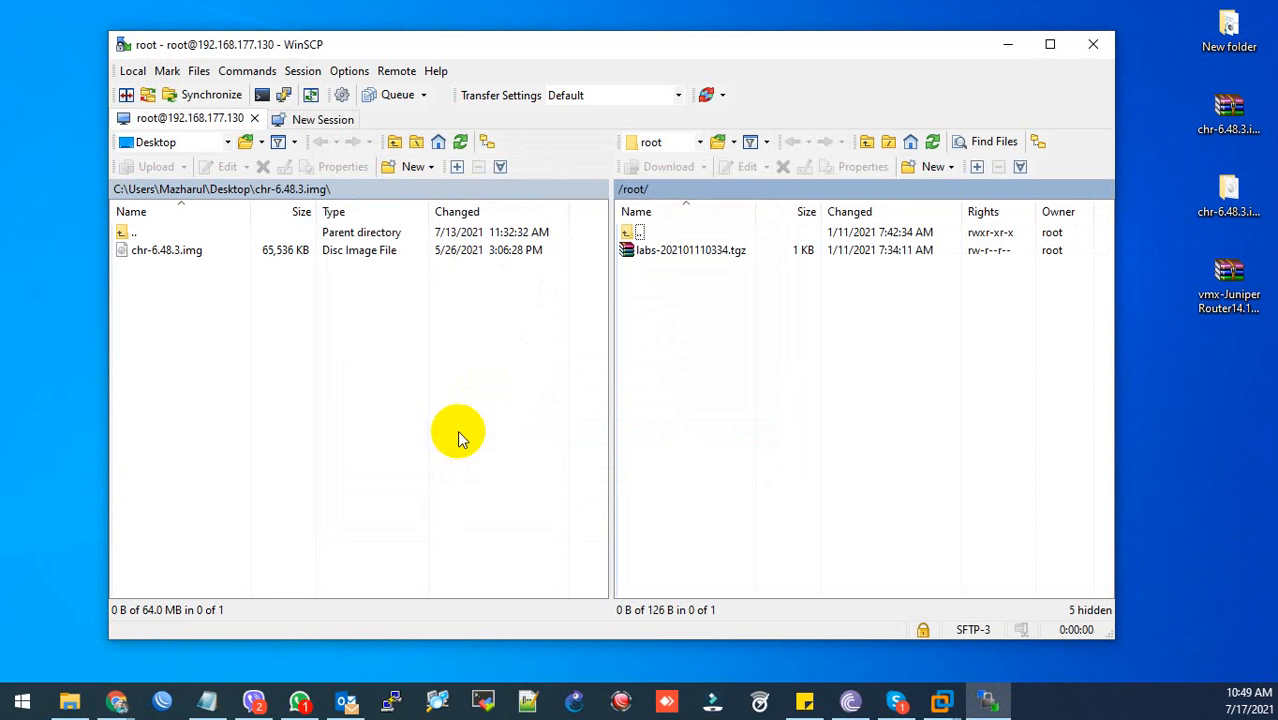
# - Browse the local Desktop into vmx-Juniper Router14.1 (1)\vmx-Juniper Router14.1 and select hda.qcow2
pyautogui.doubleClick(142, 236)
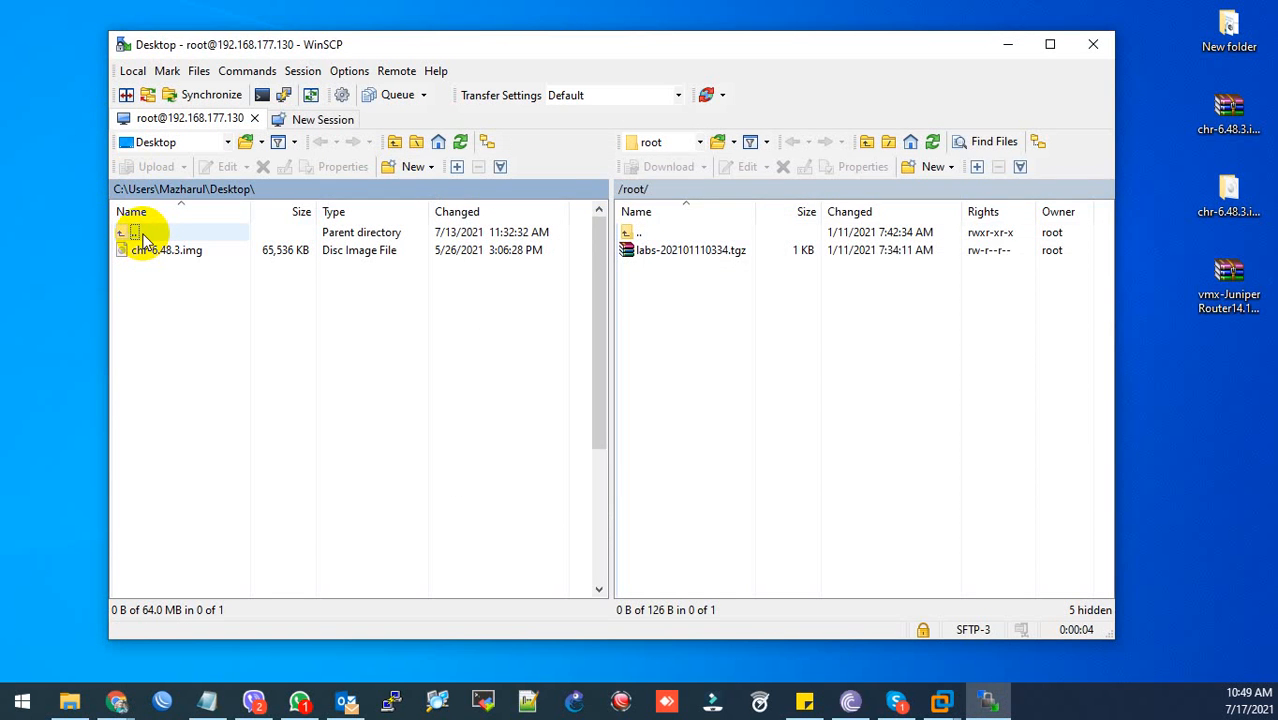
pyautogui.click(226, 142)
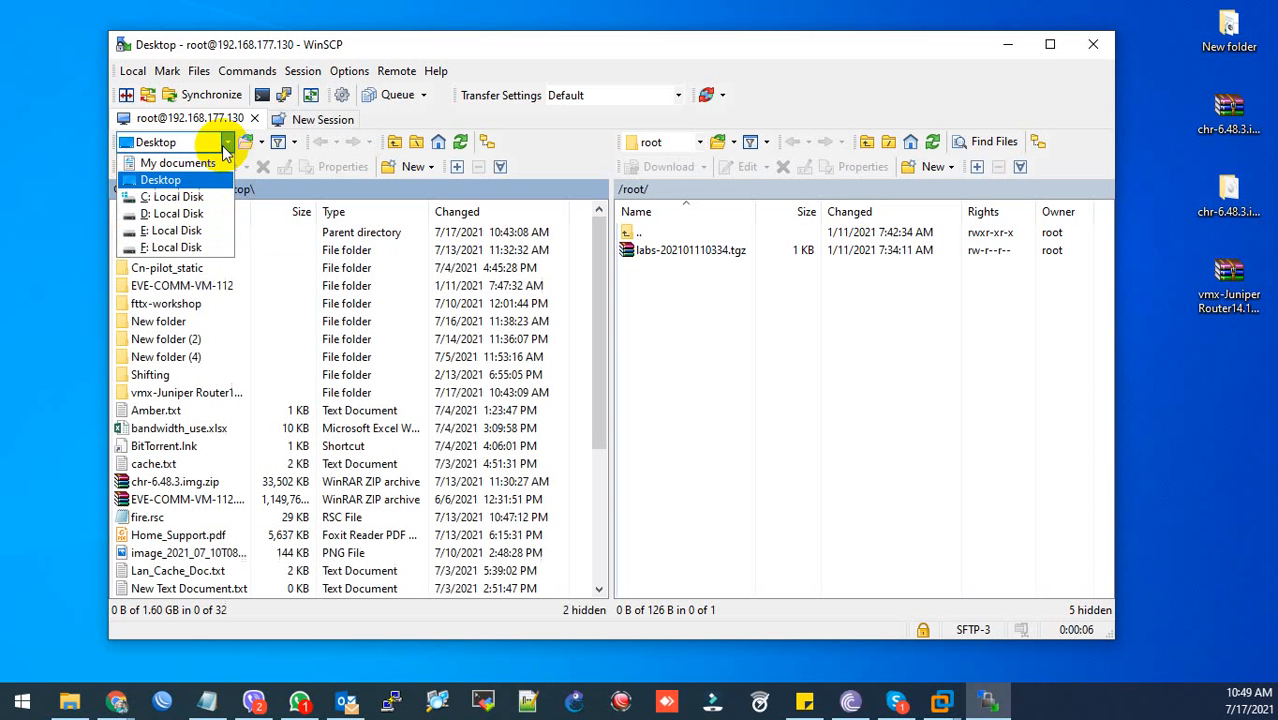
pyautogui.click(180, 182)
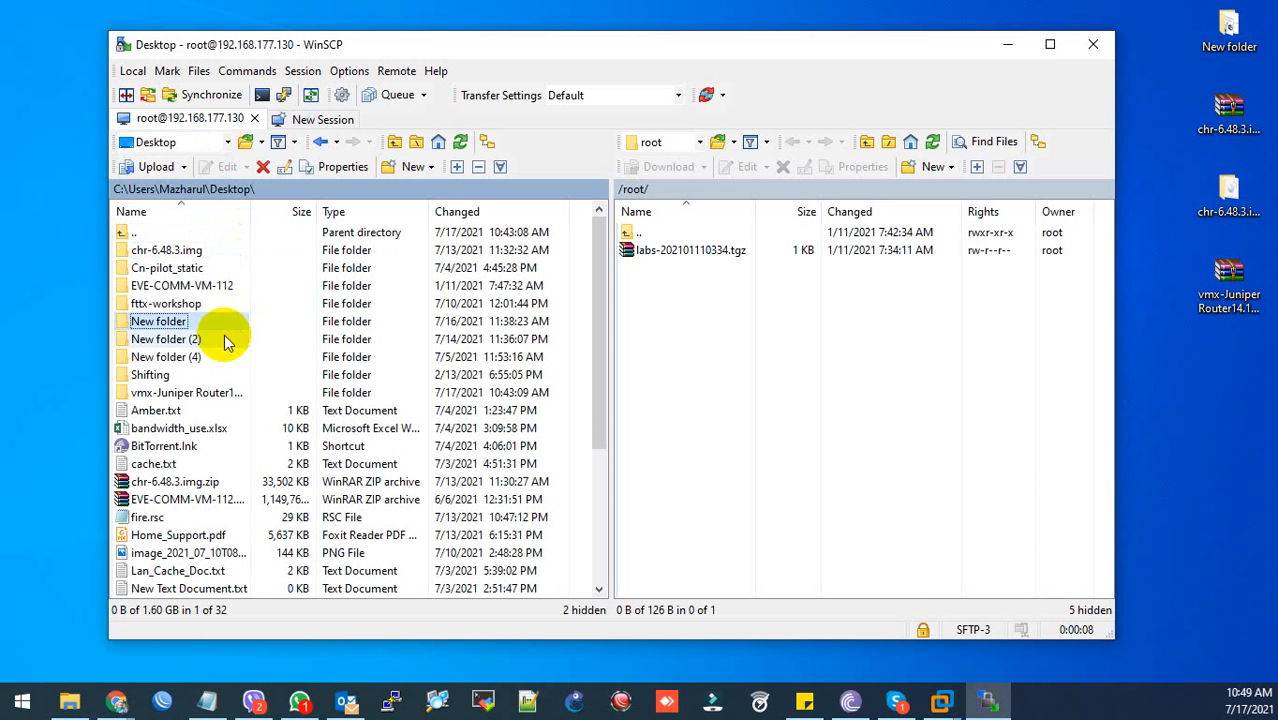
pyautogui.scroll(-2, 213, 356)
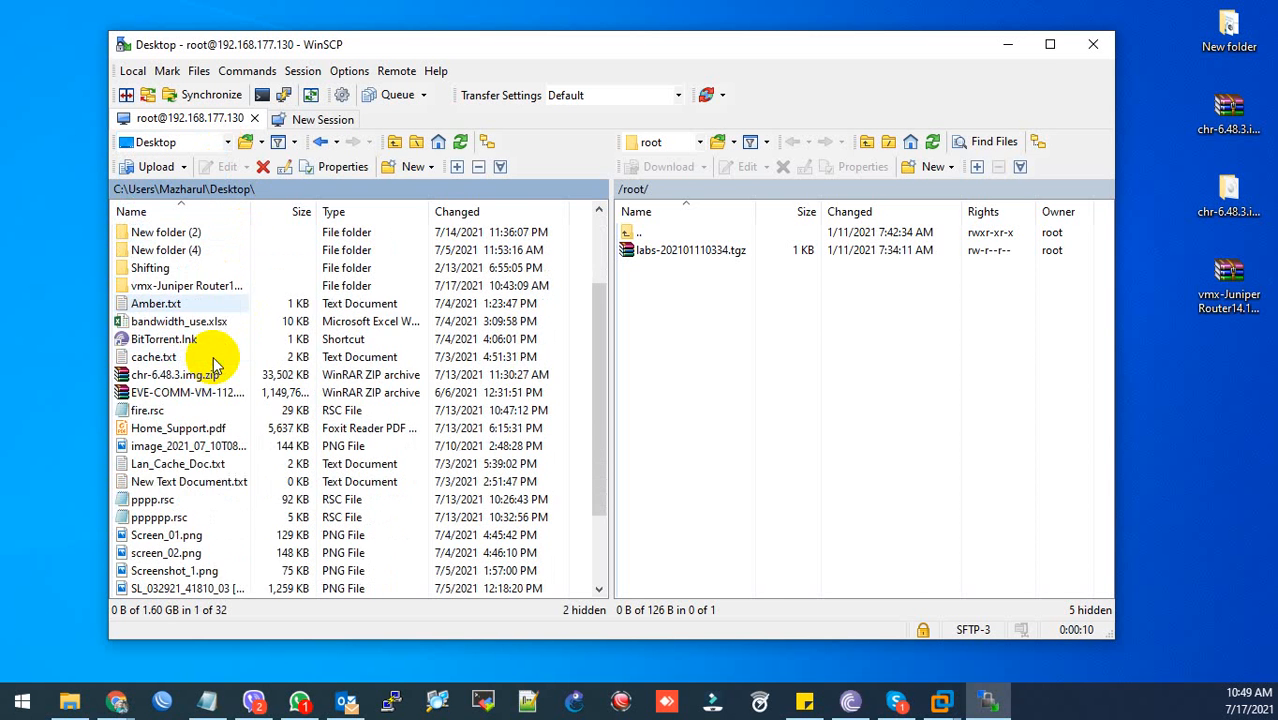
pyautogui.scroll(2, 213, 356)
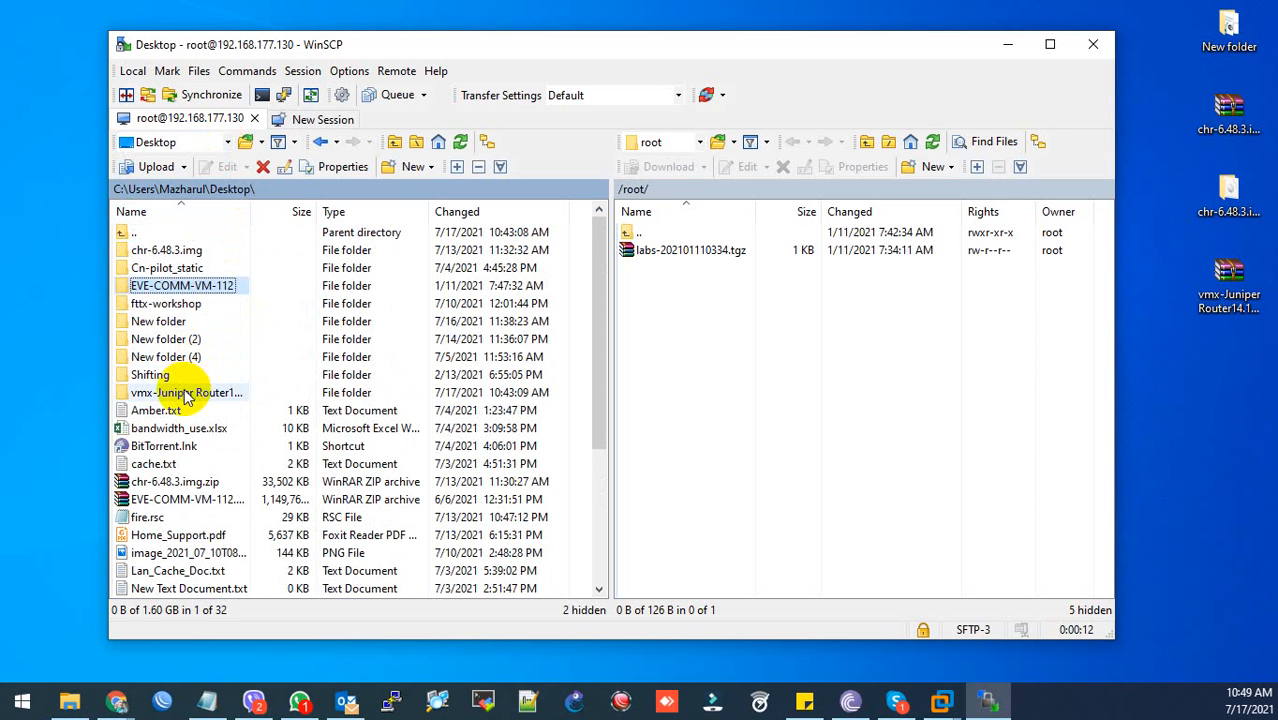
pyautogui.doubleClick(185, 392)
pyautogui.doubleClick(207, 252)
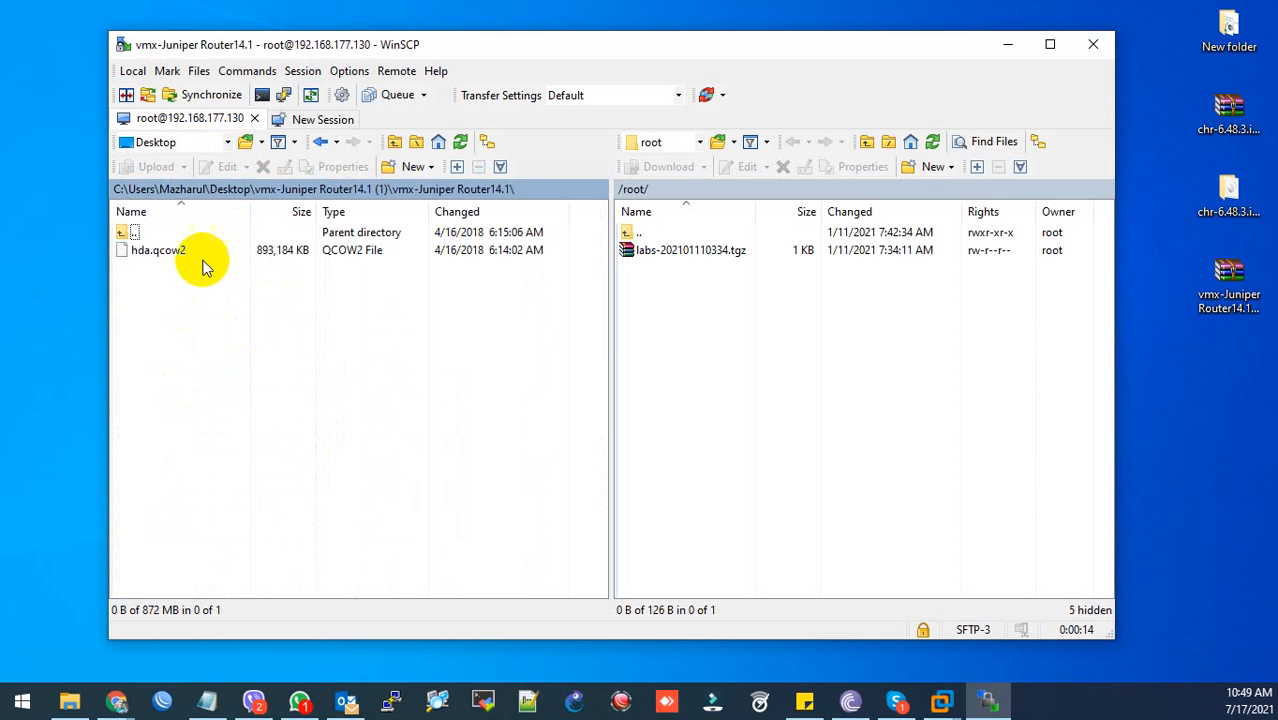
pyautogui.click(185, 252)
pyautogui.click(697, 356)
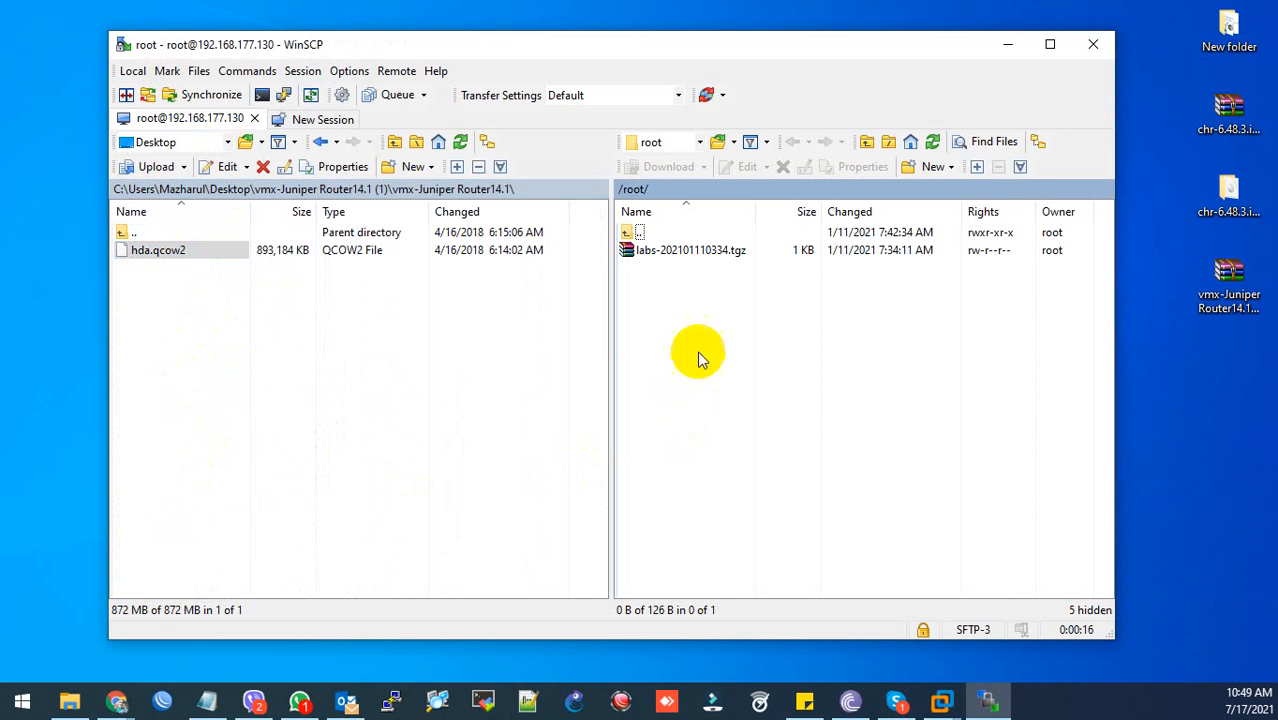
# - Navigate the remote pane to /opt/unetlab/addons/qemu/
pyautogui.doubleClick(645, 232)
pyautogui.scroll(-2, 701, 418)
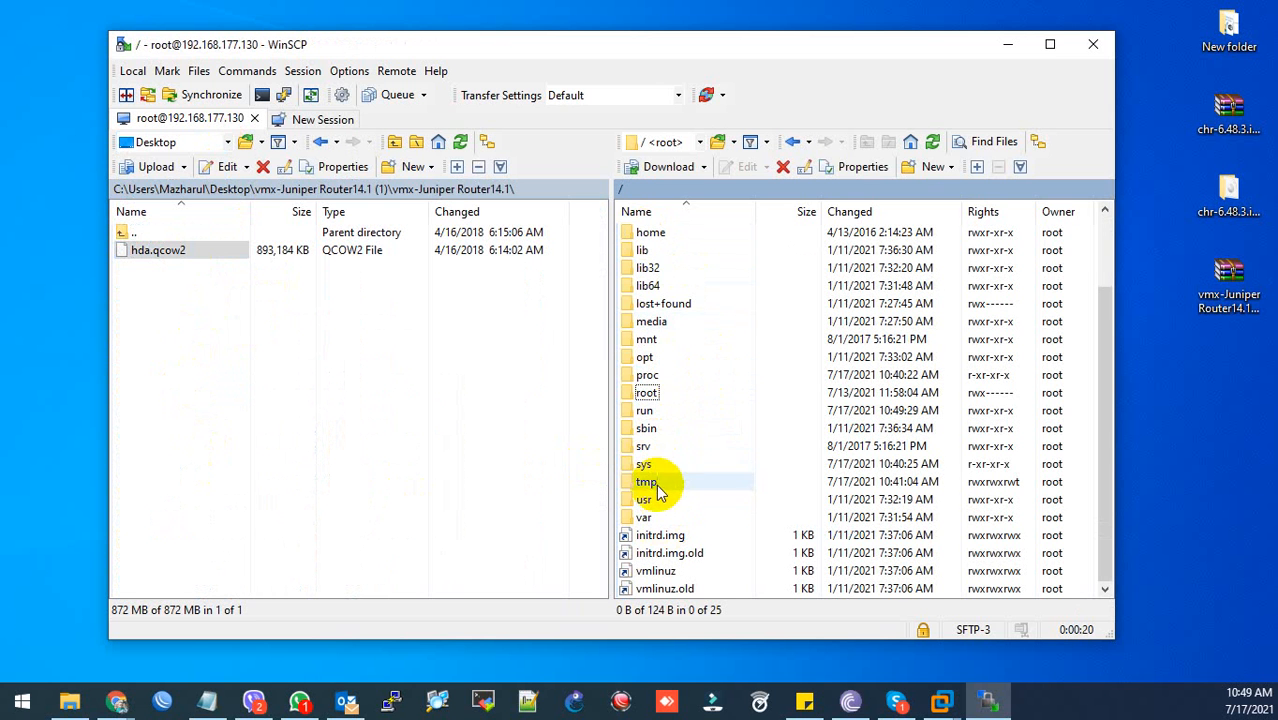
pyautogui.scroll(1, 657, 450)
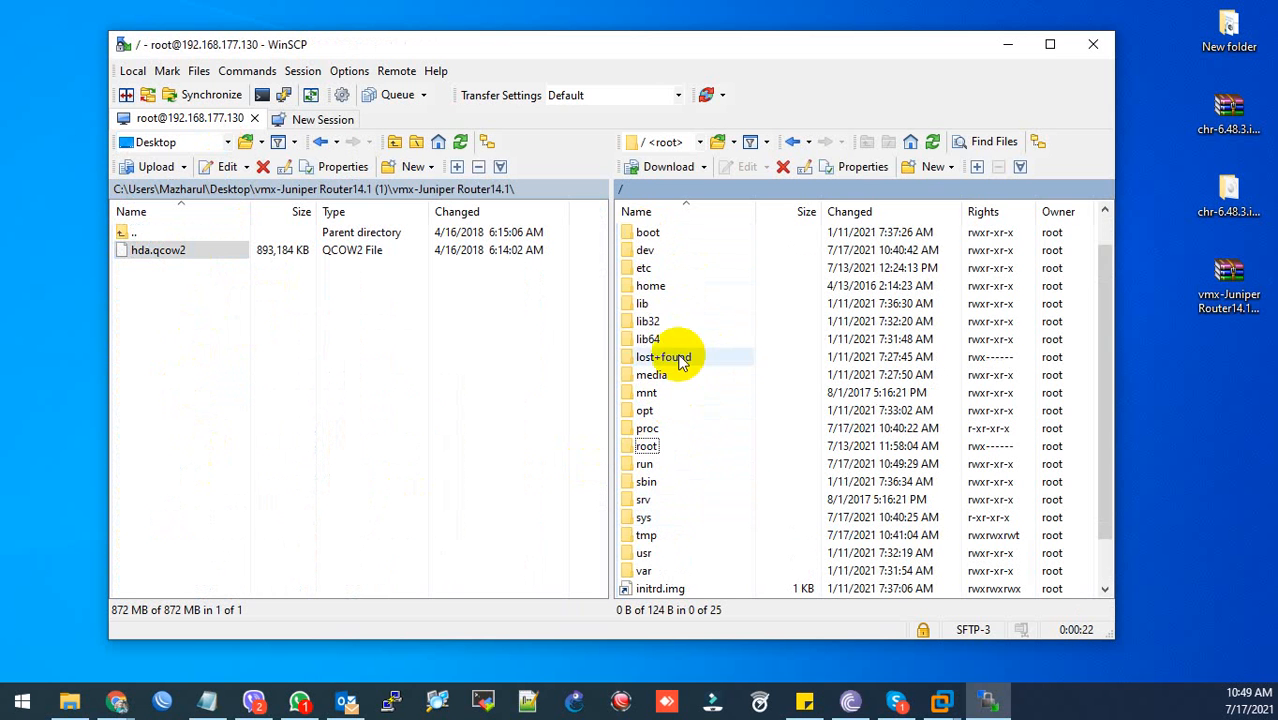
pyautogui.doubleClick(669, 409)
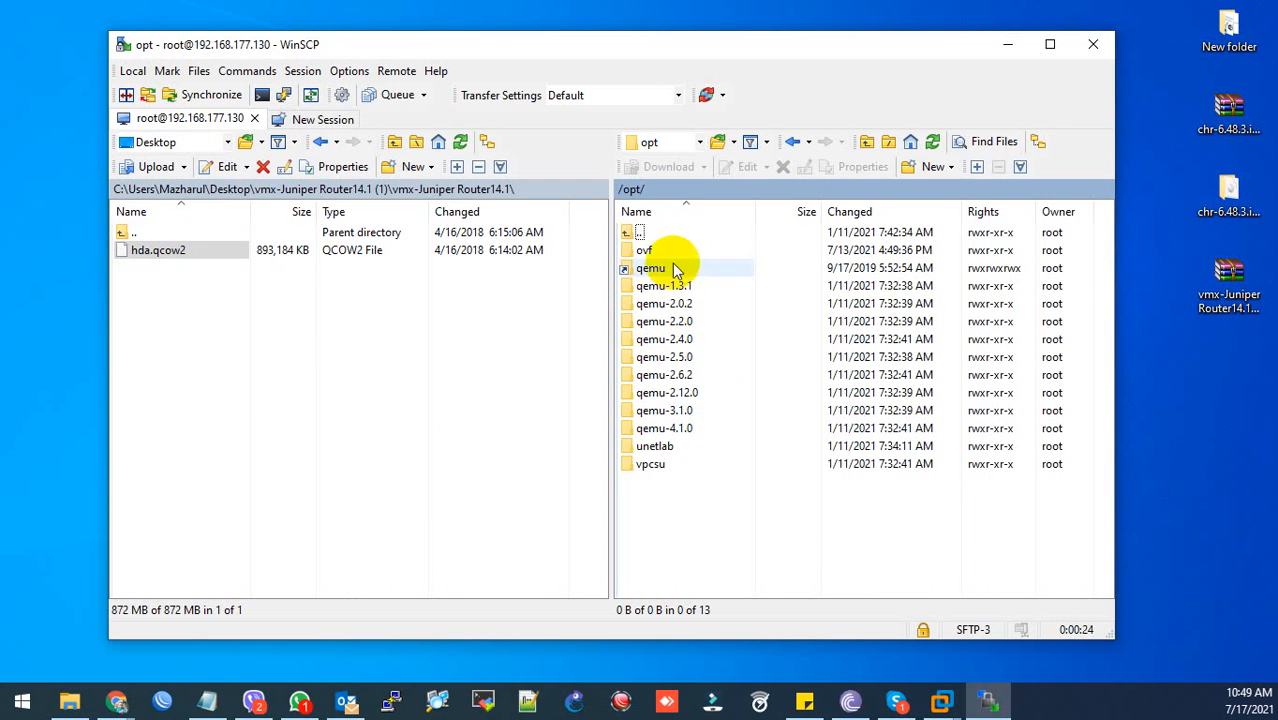
pyautogui.doubleClick(657, 446)
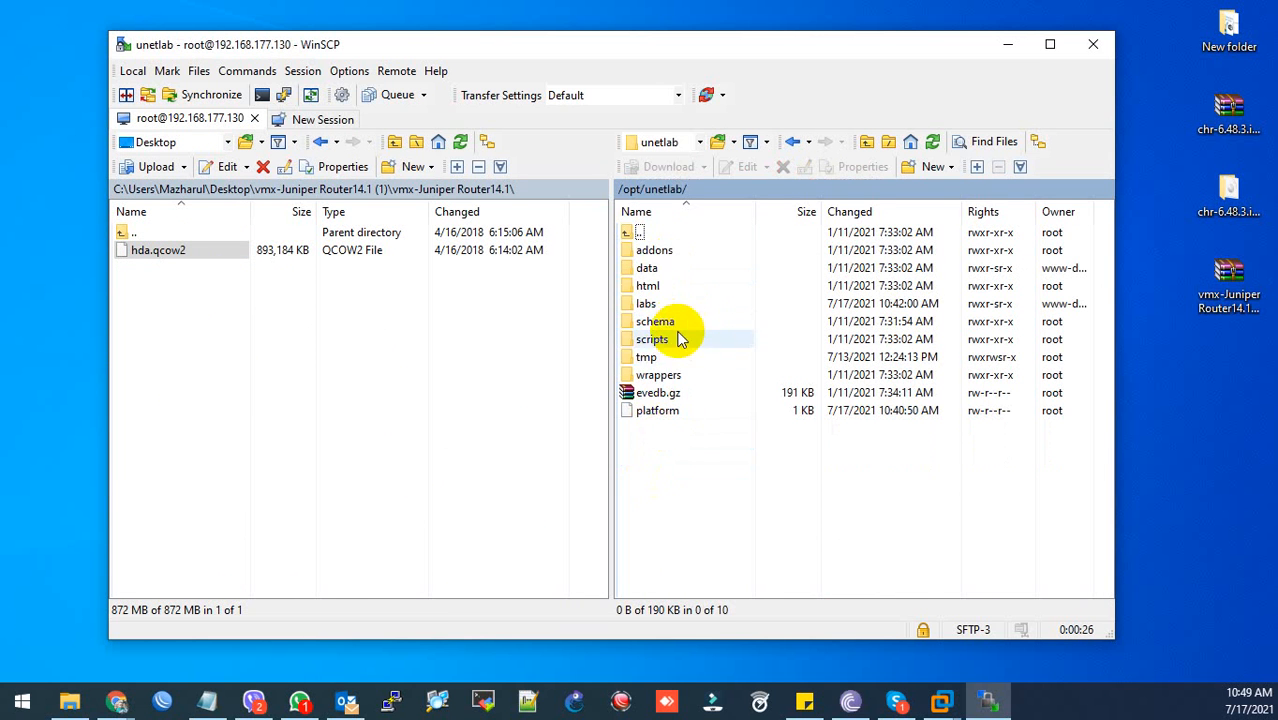
pyautogui.doubleClick(664, 254)
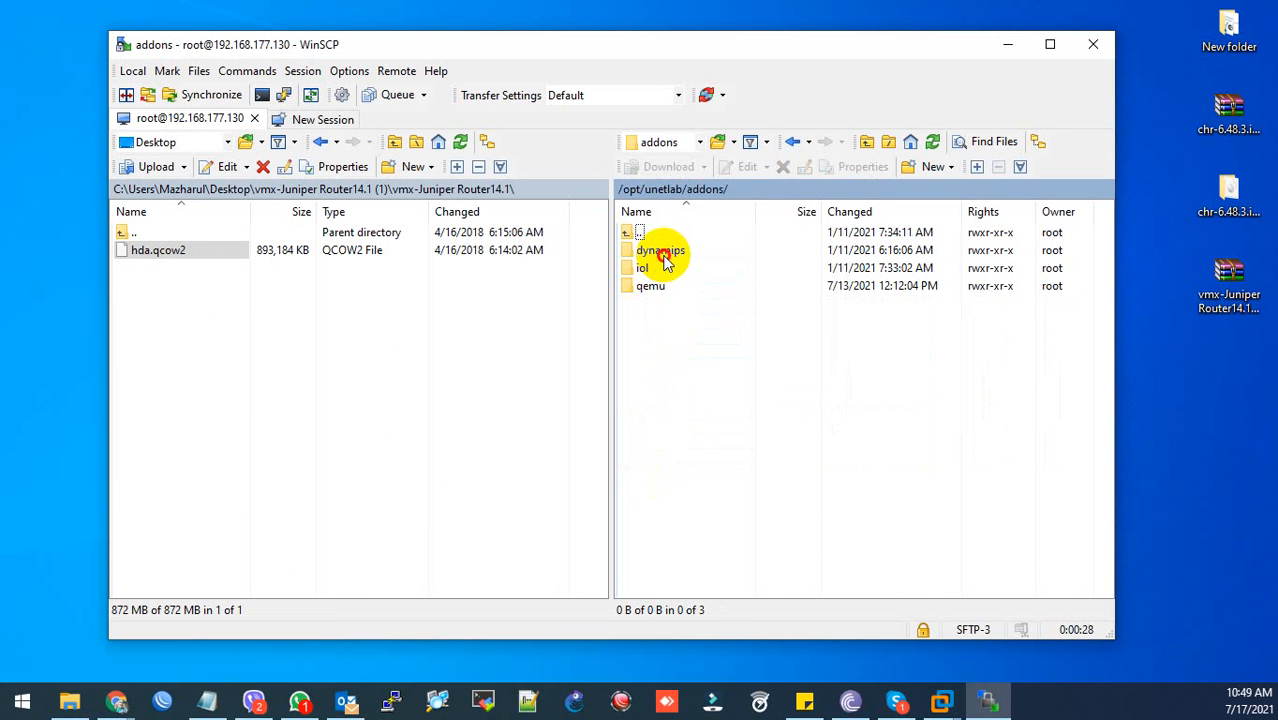
pyautogui.click(666, 287)
pyautogui.doubleClick(655, 287)
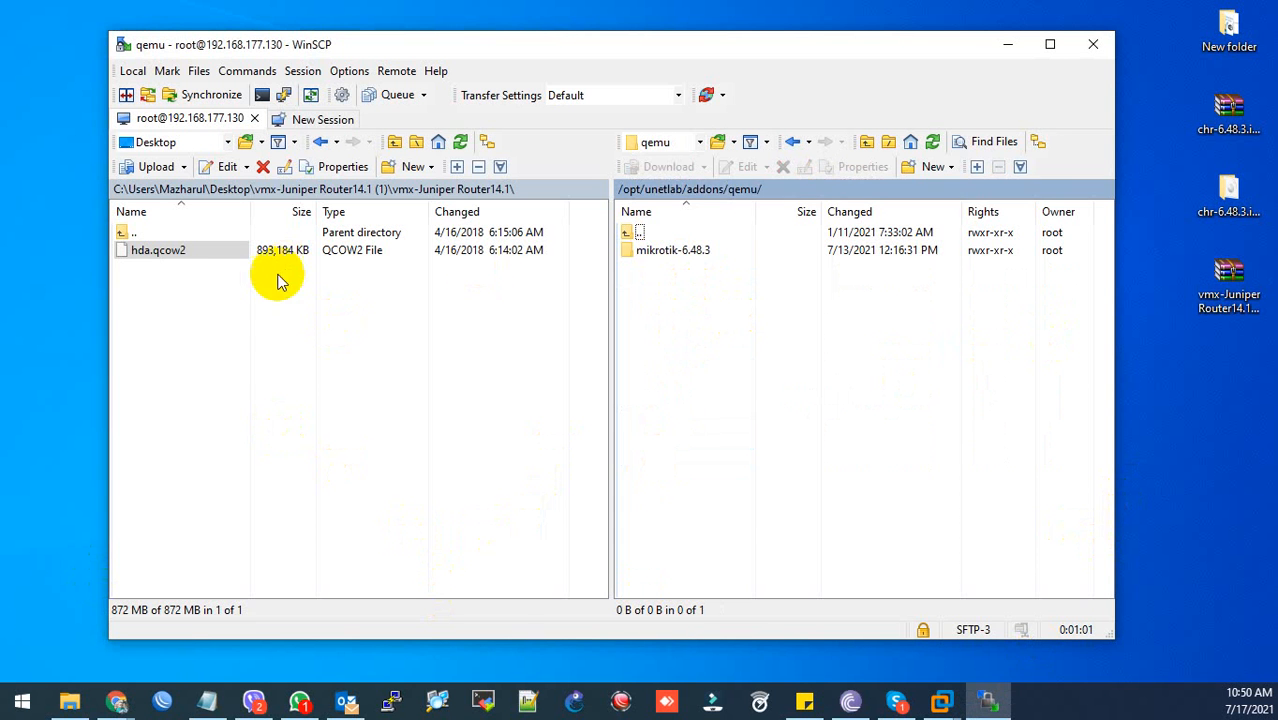
# - Drag the local vmx-Juniper Router14.1 folder into the remote qemu folder to upload it
pyautogui.click(201, 240)
pyautogui.doubleClick(201, 236)
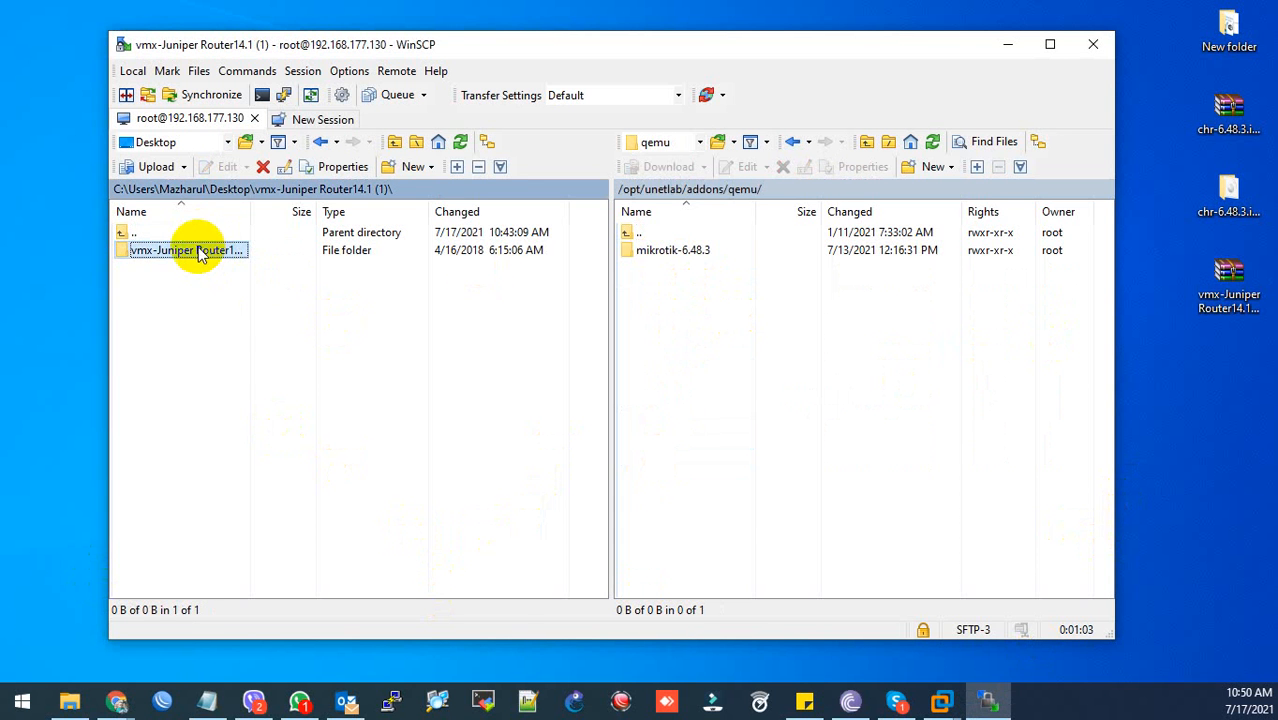
pyautogui.moveTo(200, 251); pyautogui.dragTo(844, 320)
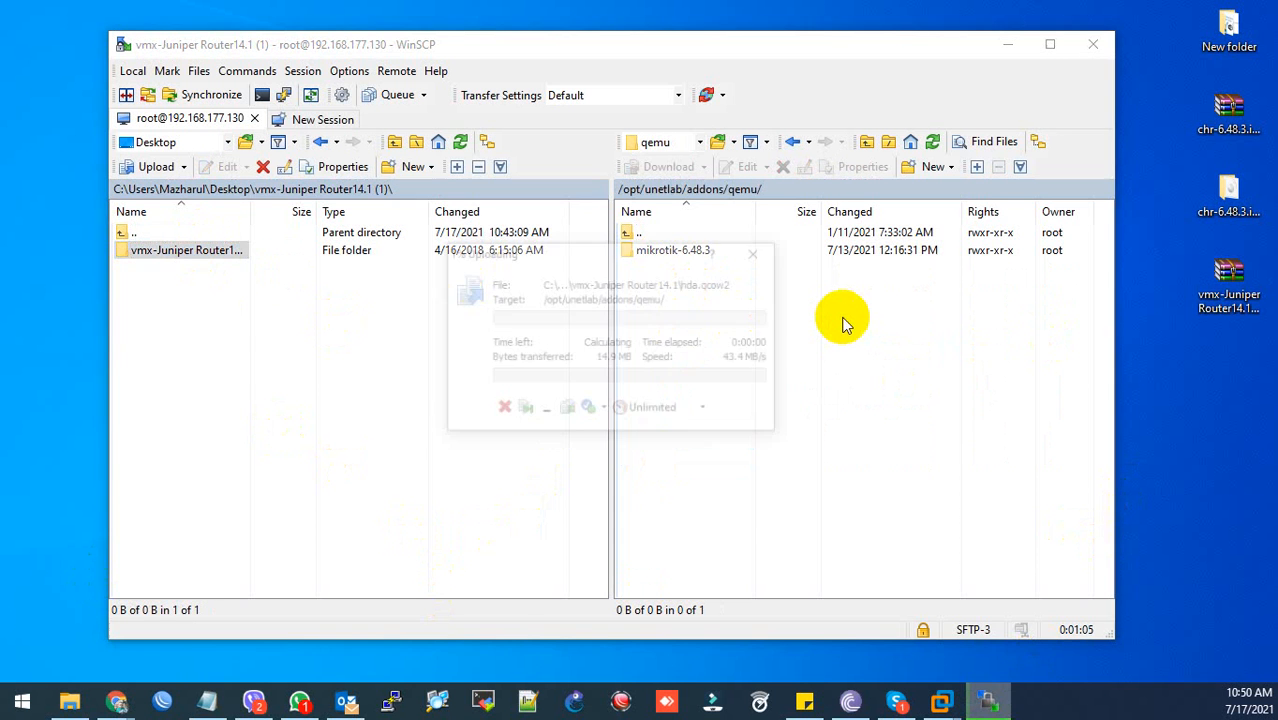
pyautogui.click(207, 701)
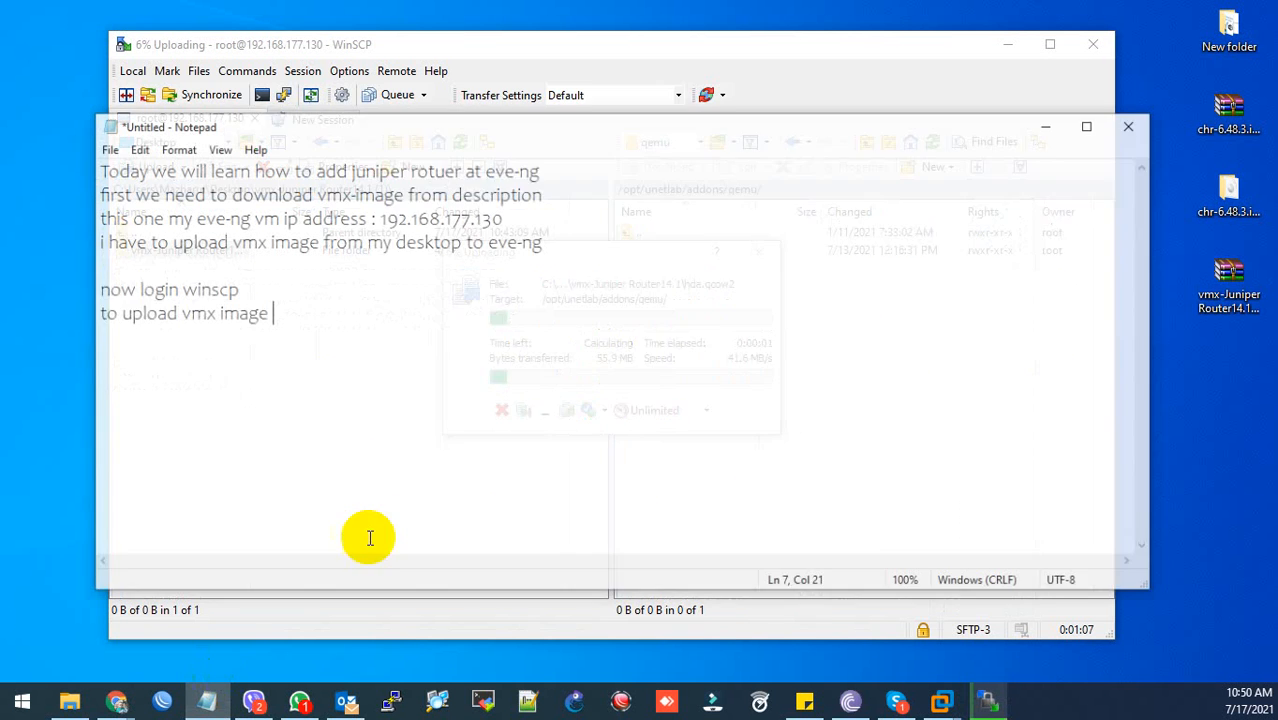
# - Add the note lines 'now upload vmx image from my desktop' and 'via winscp'
pyautogui.press('Return')
pyautogui.write('now upload ')
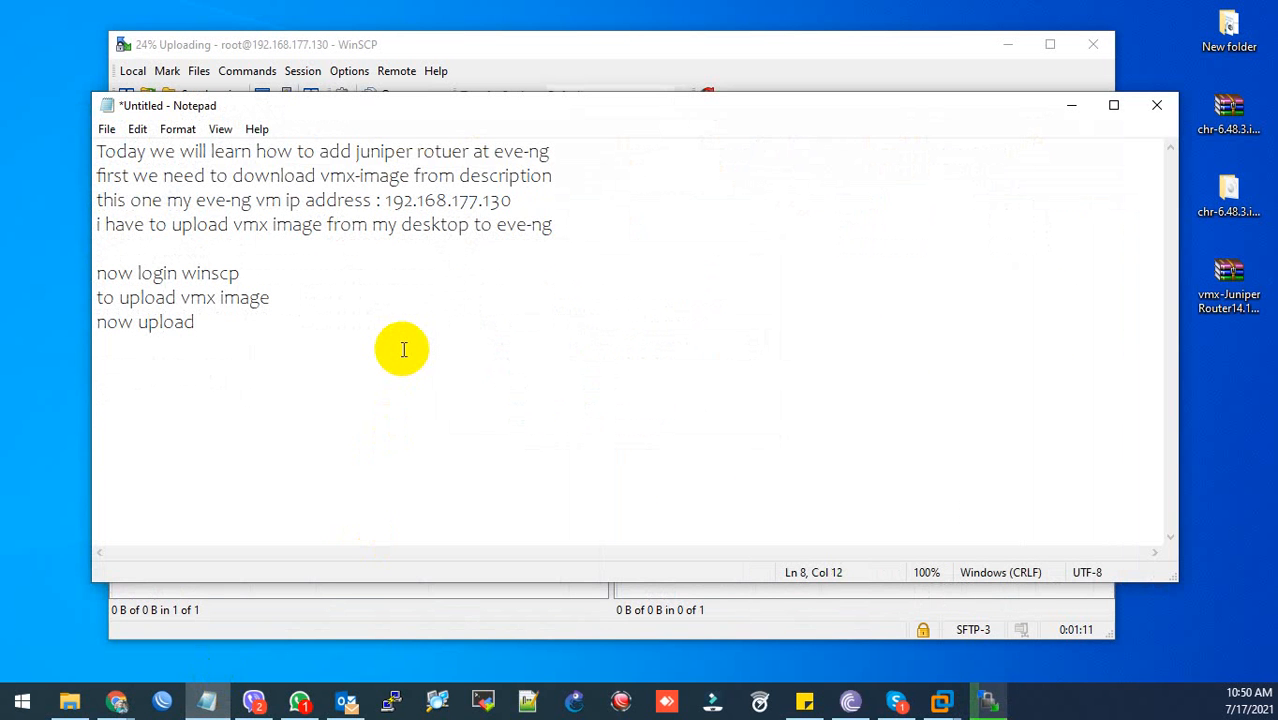
pyautogui.write('vmx image ')
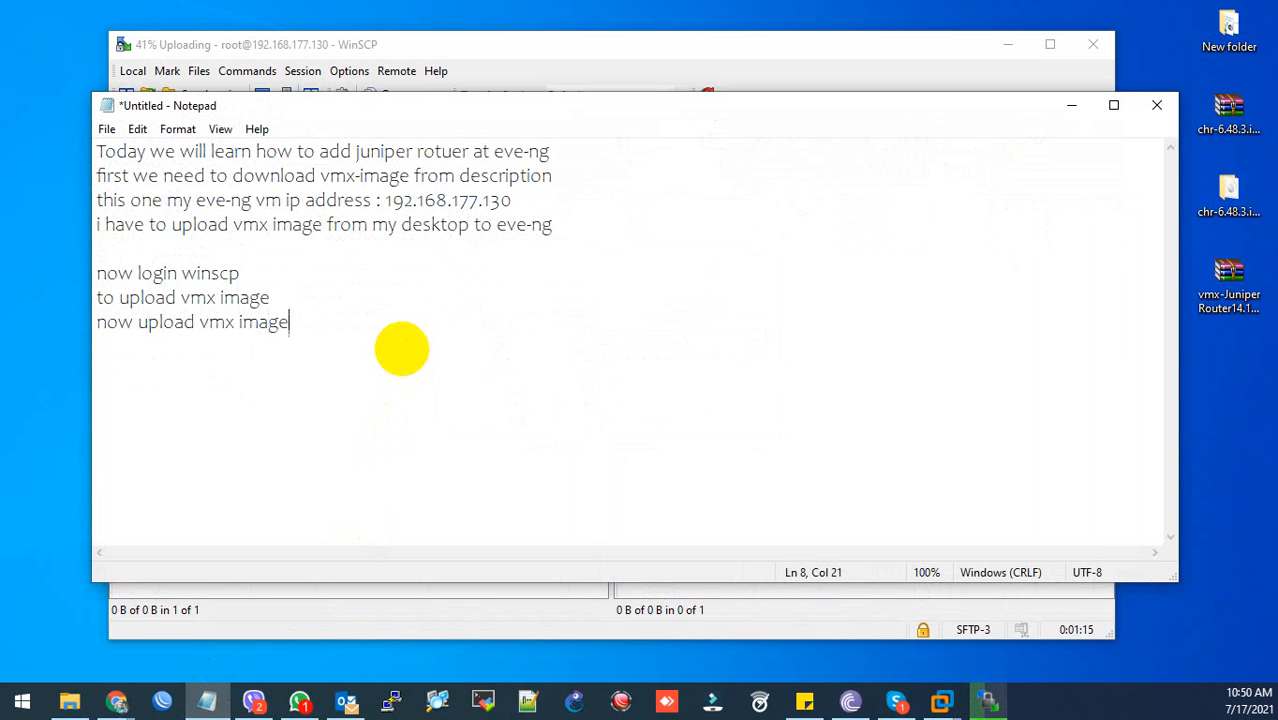
pyautogui.write('from')
pyautogui.press('BackSpace')
pyautogui.write('om my desktop')
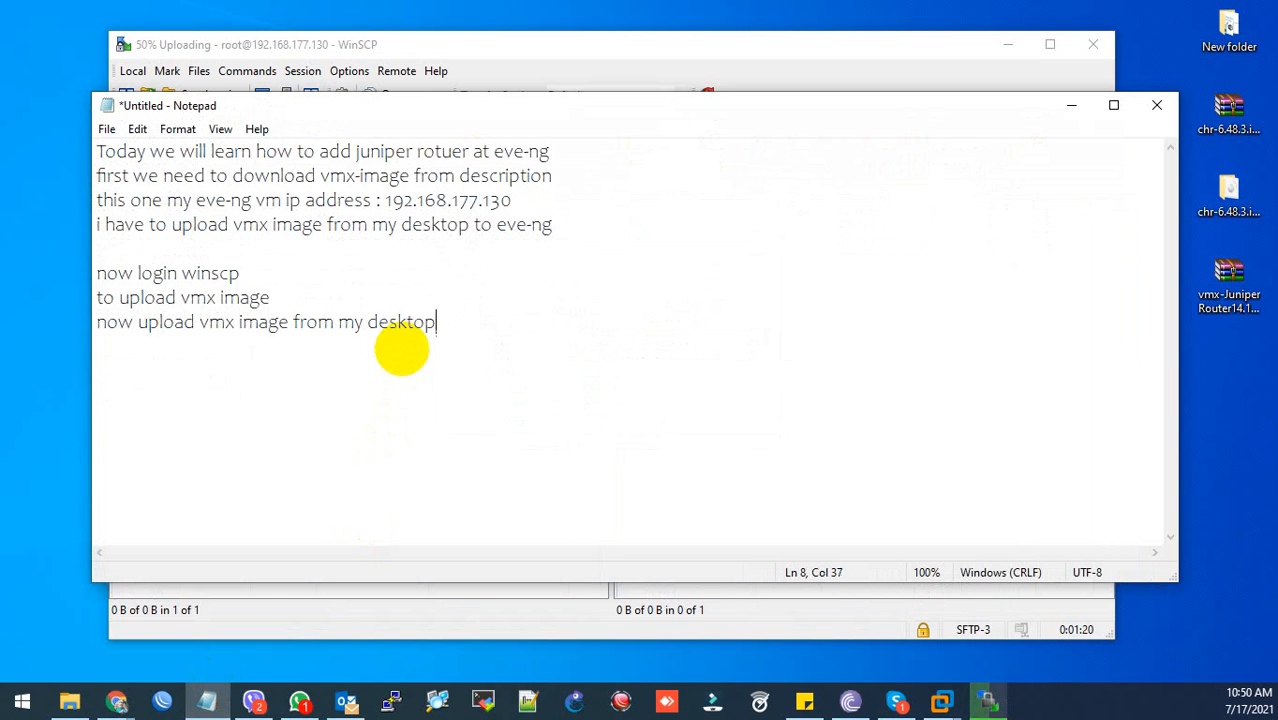
pyautogui.press('Return')
pyautogui.write('via winscp')
pyautogui.press('Return')
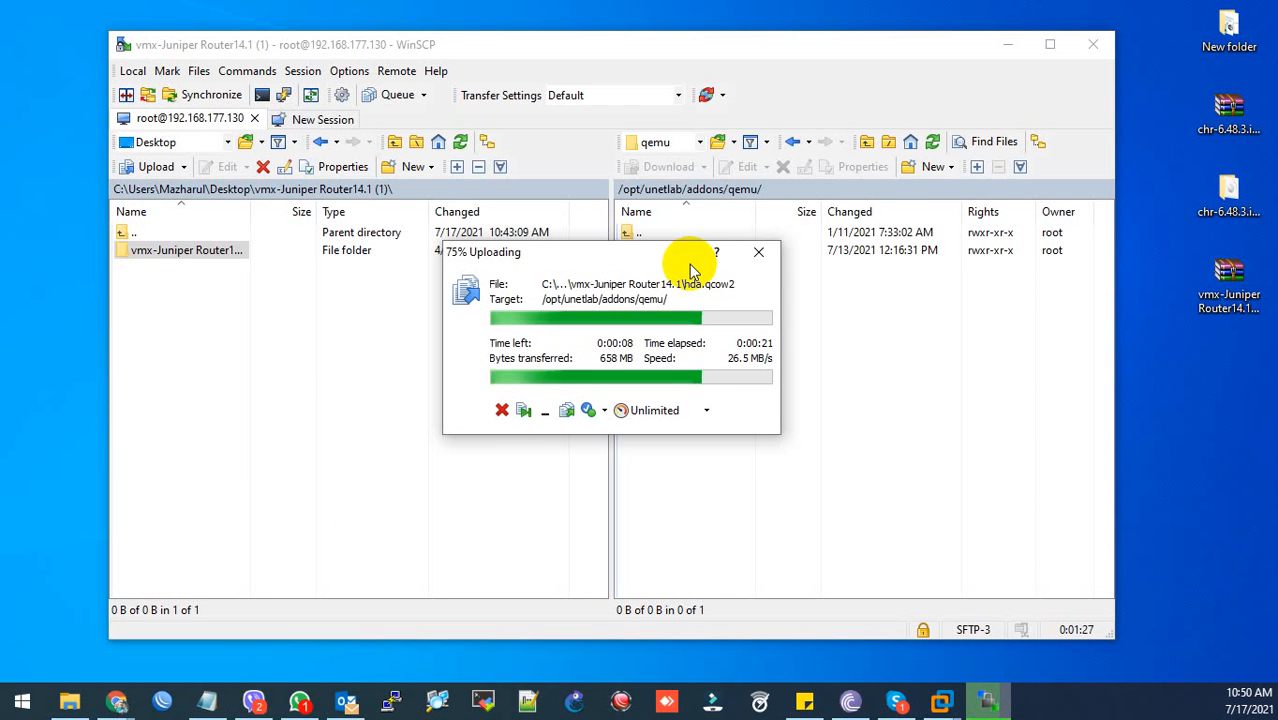
# - Move the progress window aside and wait for the vmx-Juniper Router14.1 upload to finish
pyautogui.moveTo(607, 250); pyautogui.dragTo(715, 199)
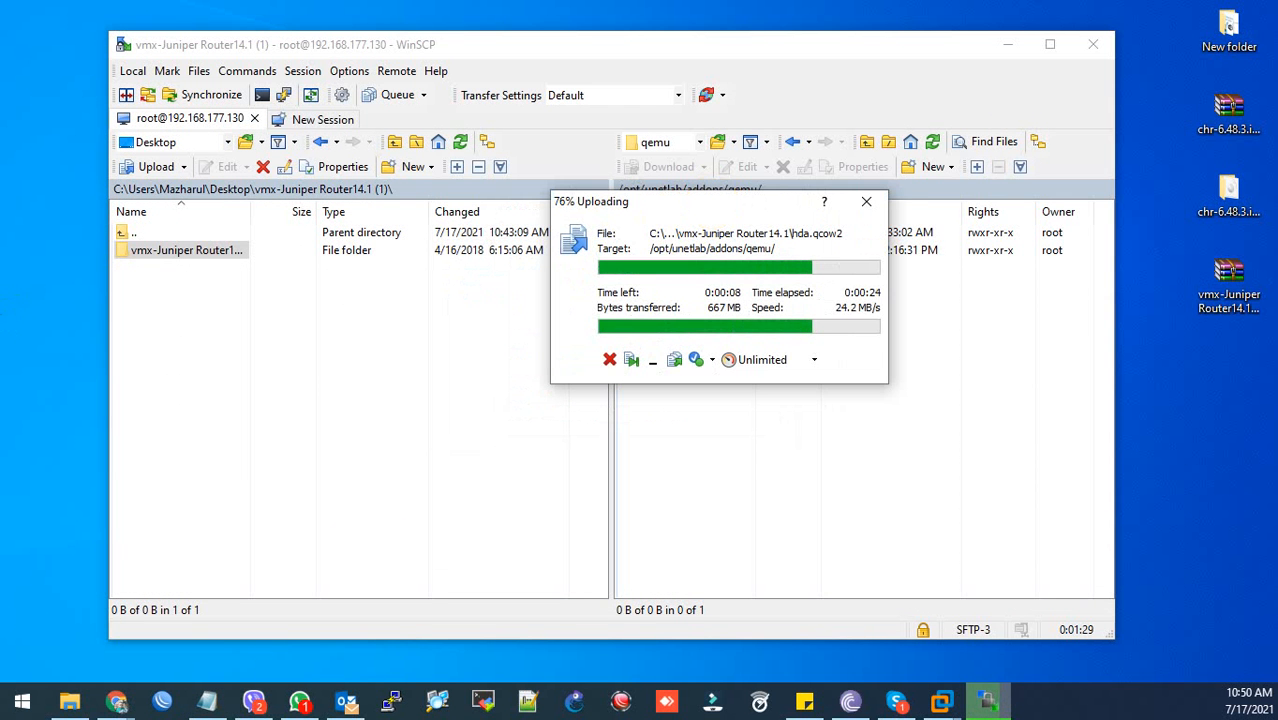
pyautogui.hotkey('alt', 'Tab')
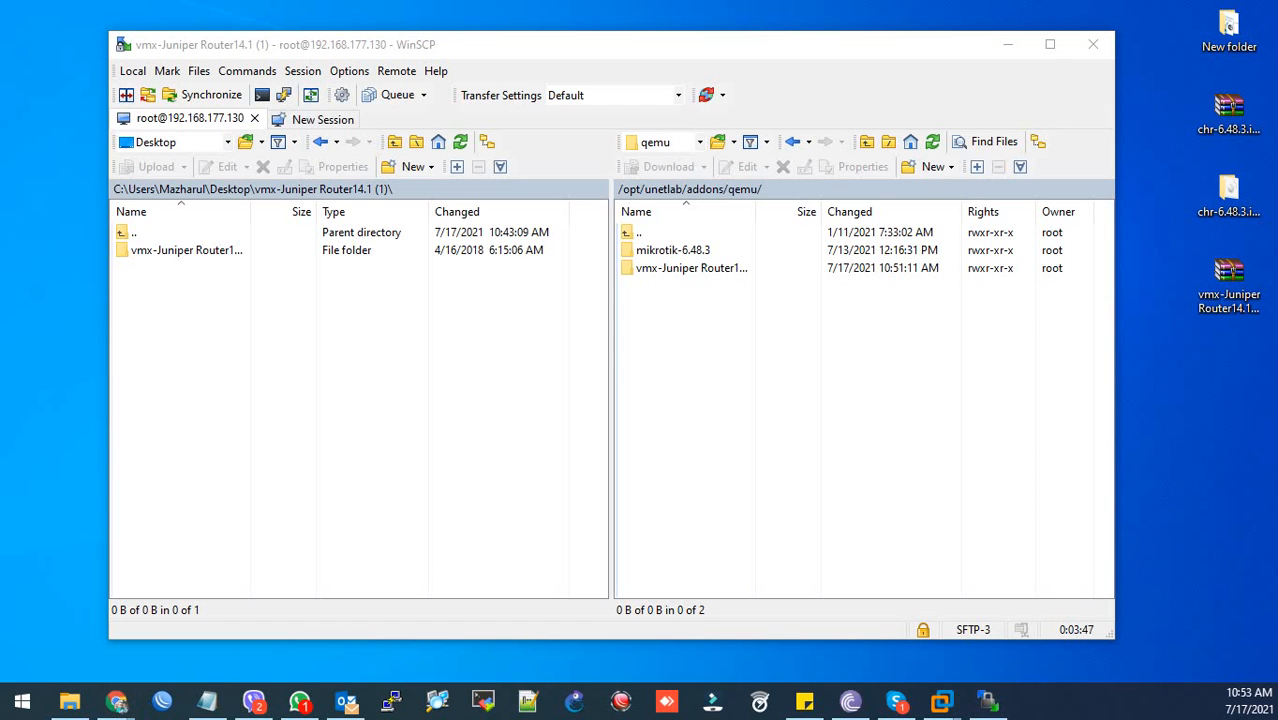
pyautogui.hotkey('alt', 'Tab')
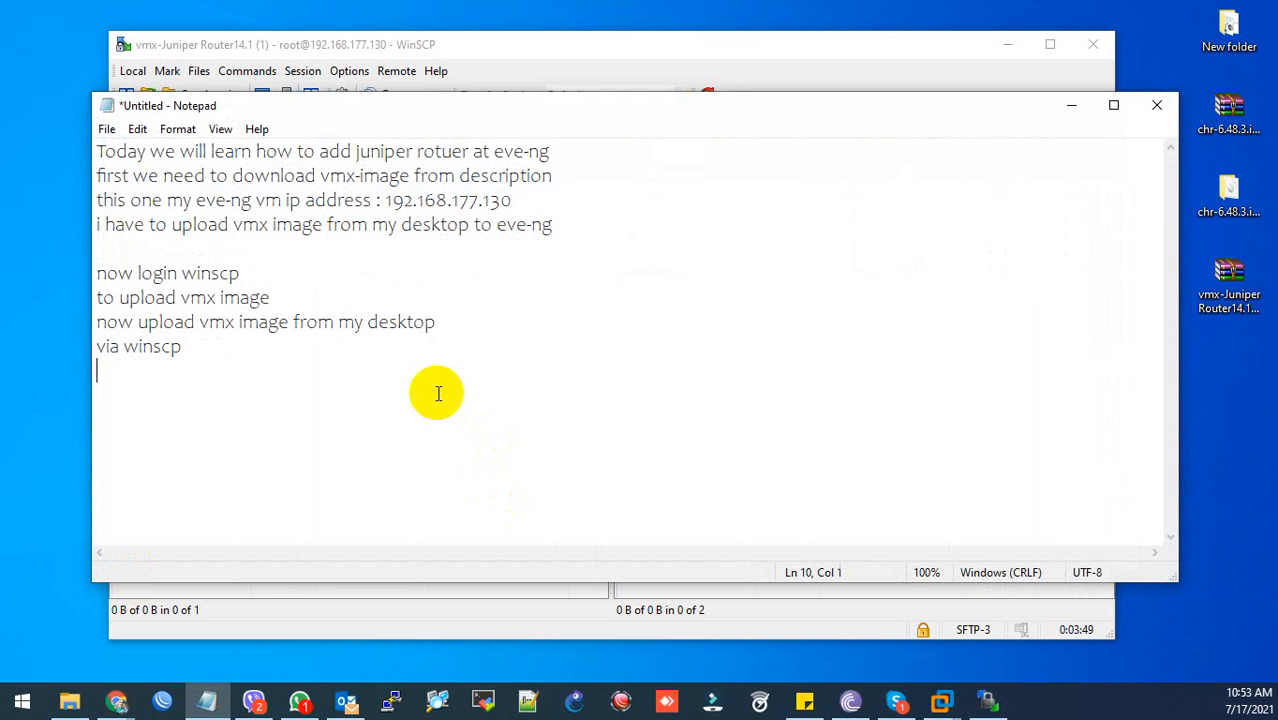
# - Add the note 'after upload i have to give permission to my vmx image'
pyautogui.write('afe')
pyautogui.press('BackSpace')
pyautogui.write('ter upload ')
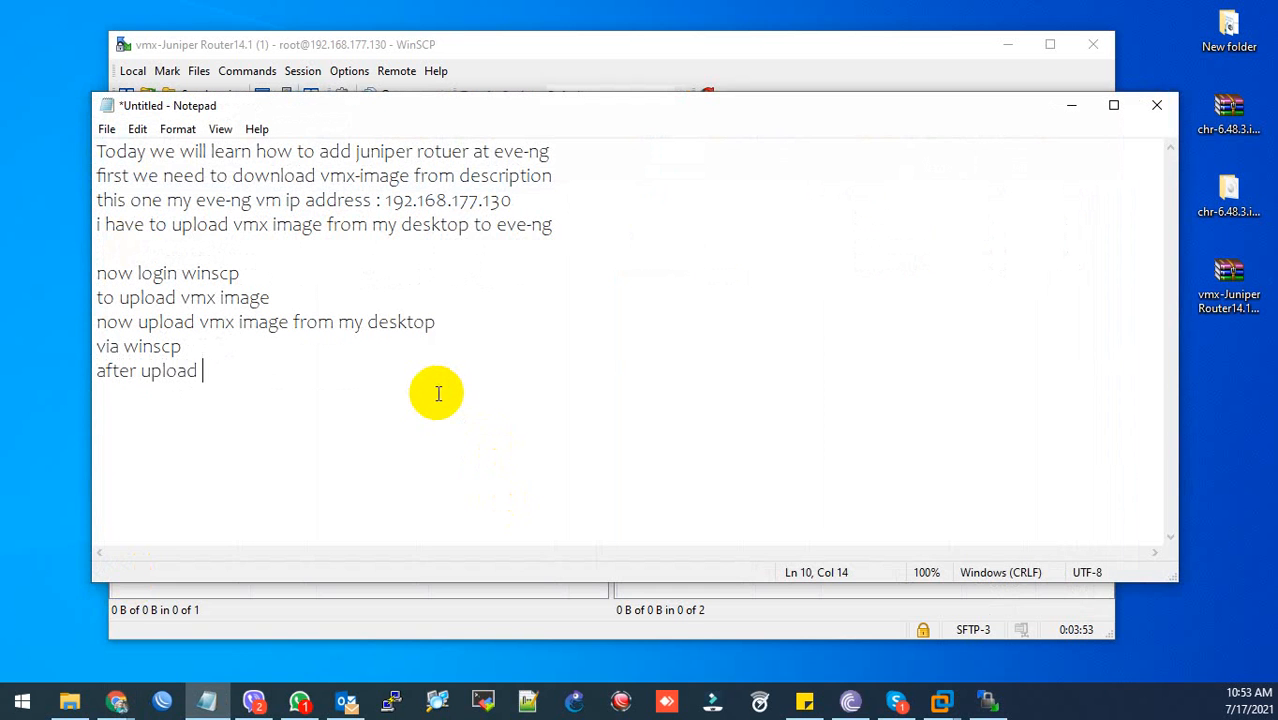
pyautogui.write('i have to give per')
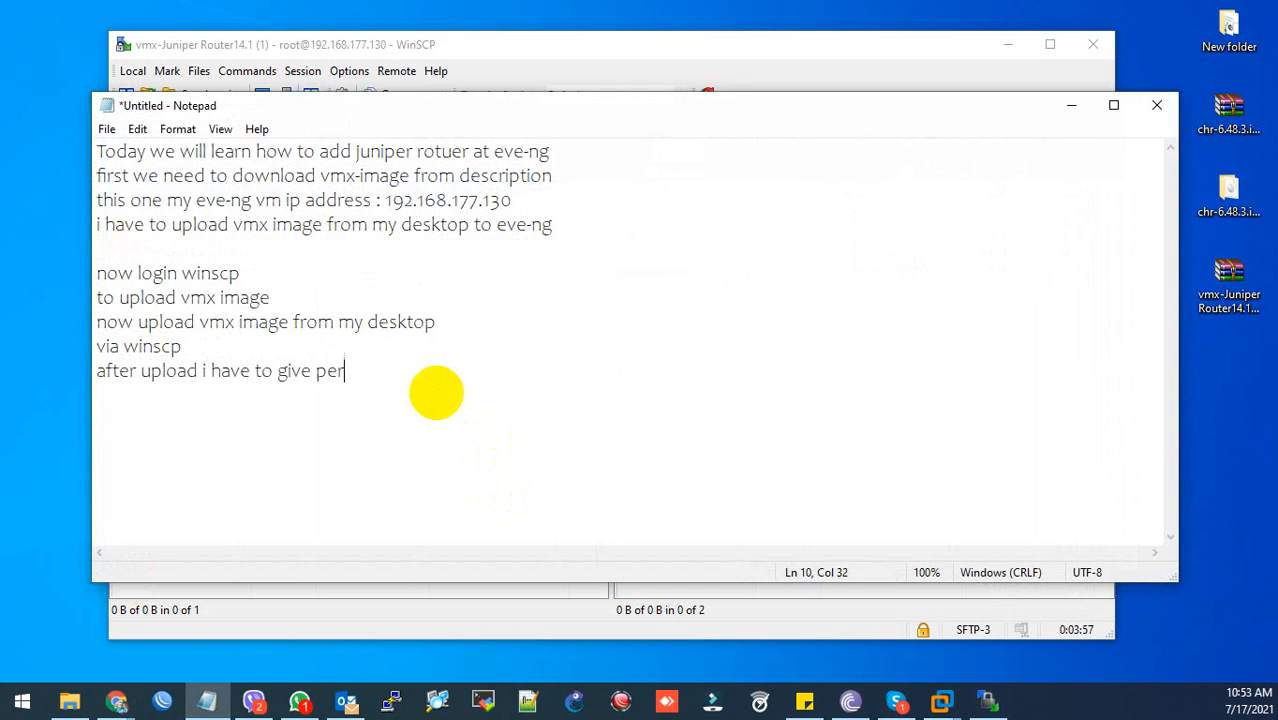
pyautogui.write('mission to my ')
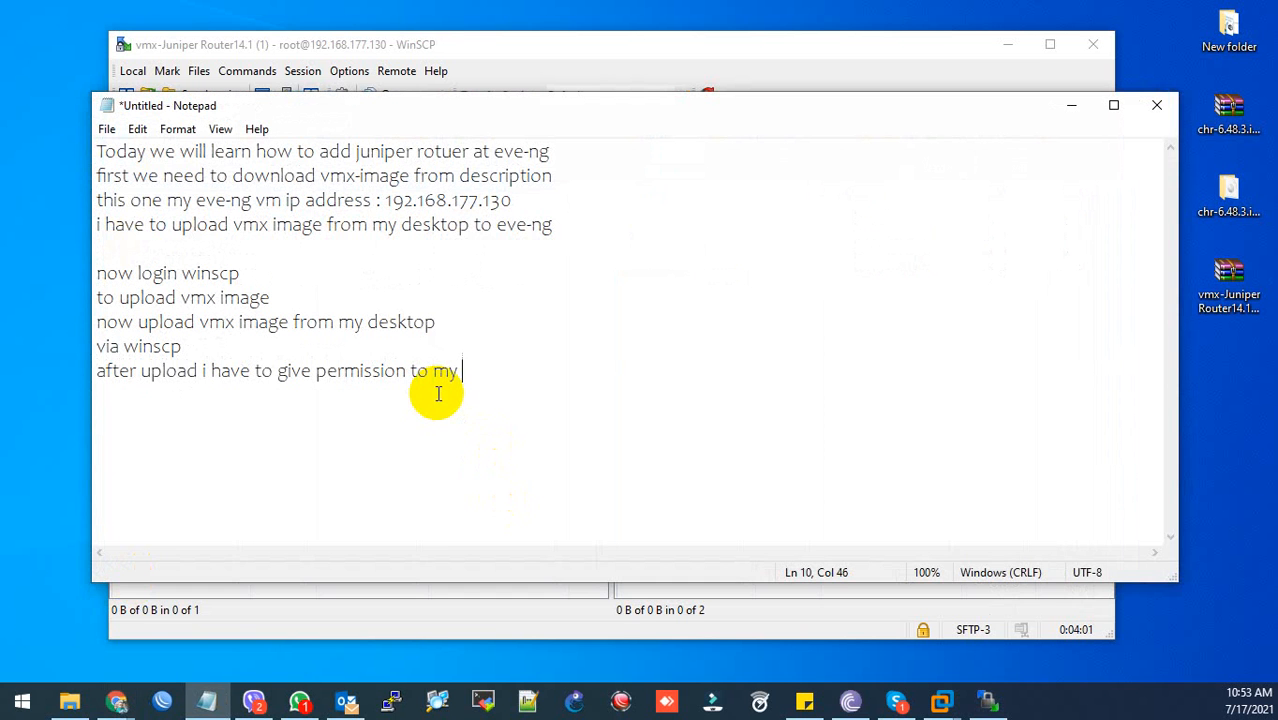
pyautogui.write('vmx image')
pyautogui.press('Return')
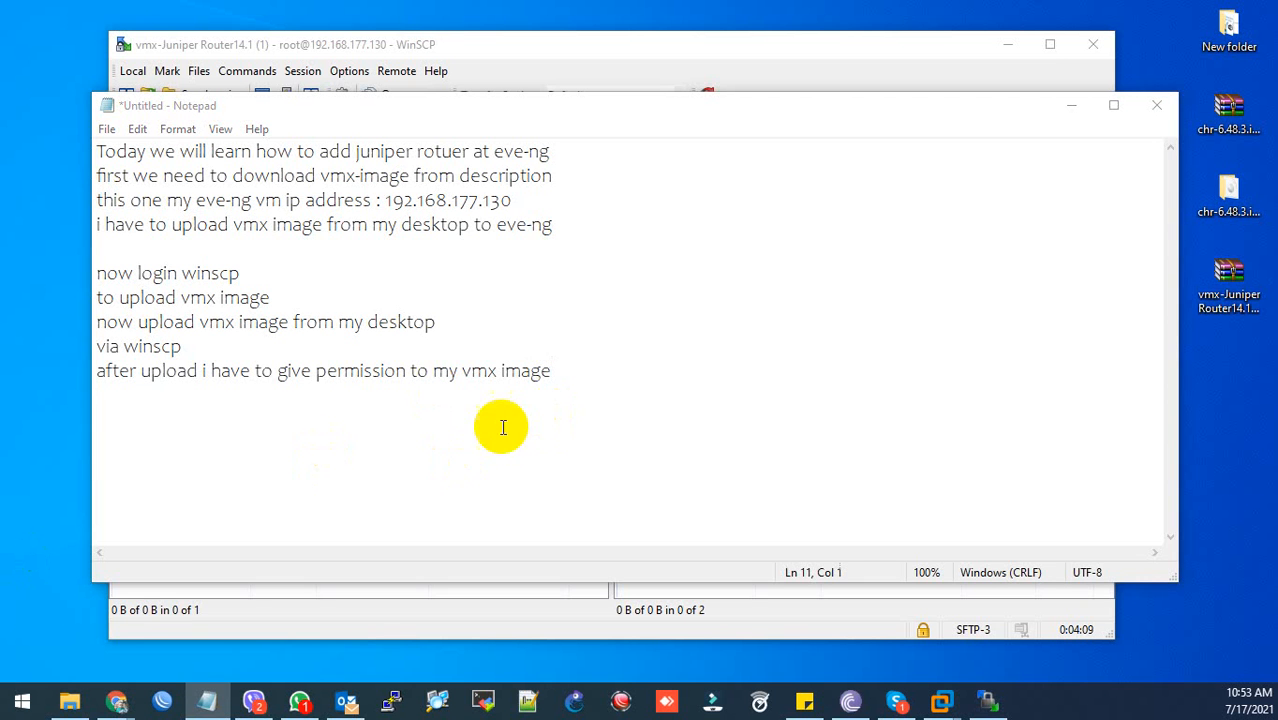
# - Paste the /opt/unetlab/wrappers/unl_wrapper -a fixpermissions command and bring up PuTTY Configuration
pyautogui.click(470, 433)
pyautogui.write('/opt/unetlab/wrappers/unl_wrapper -a fixpermissions')
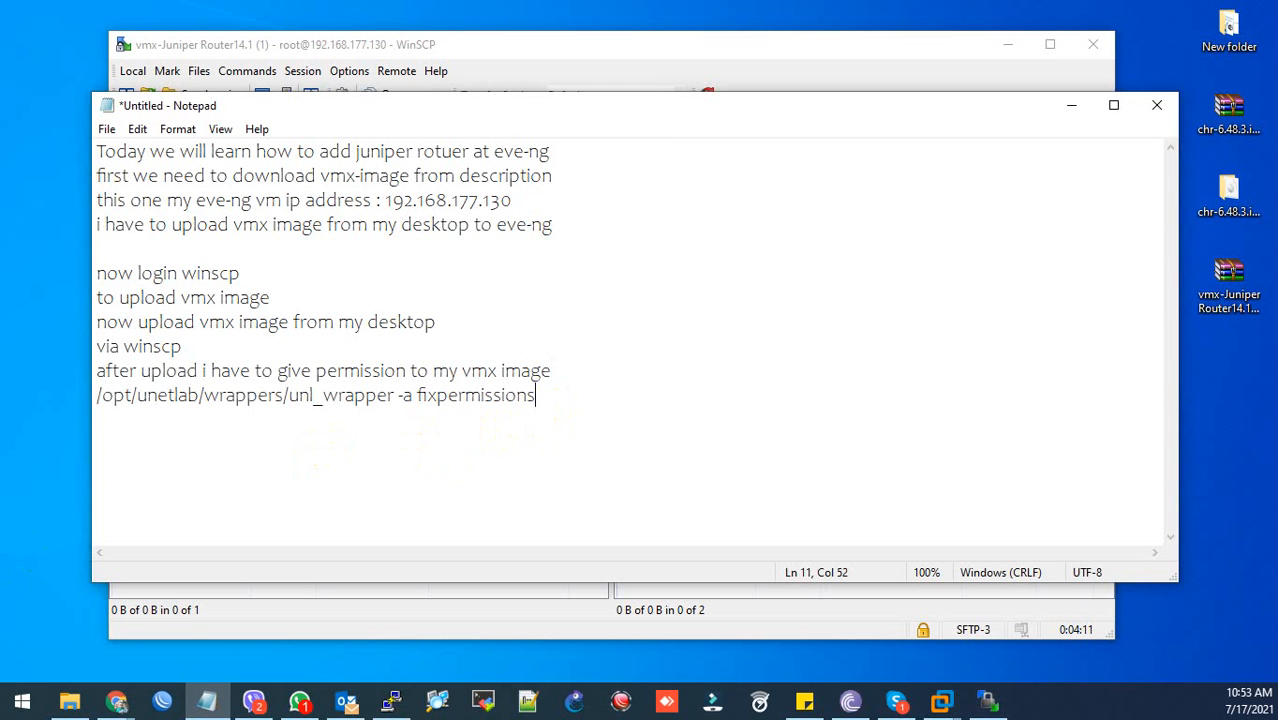
pyautogui.click(391, 701)
pyautogui.moveTo(432, 134); pyautogui.dragTo(716, 162)
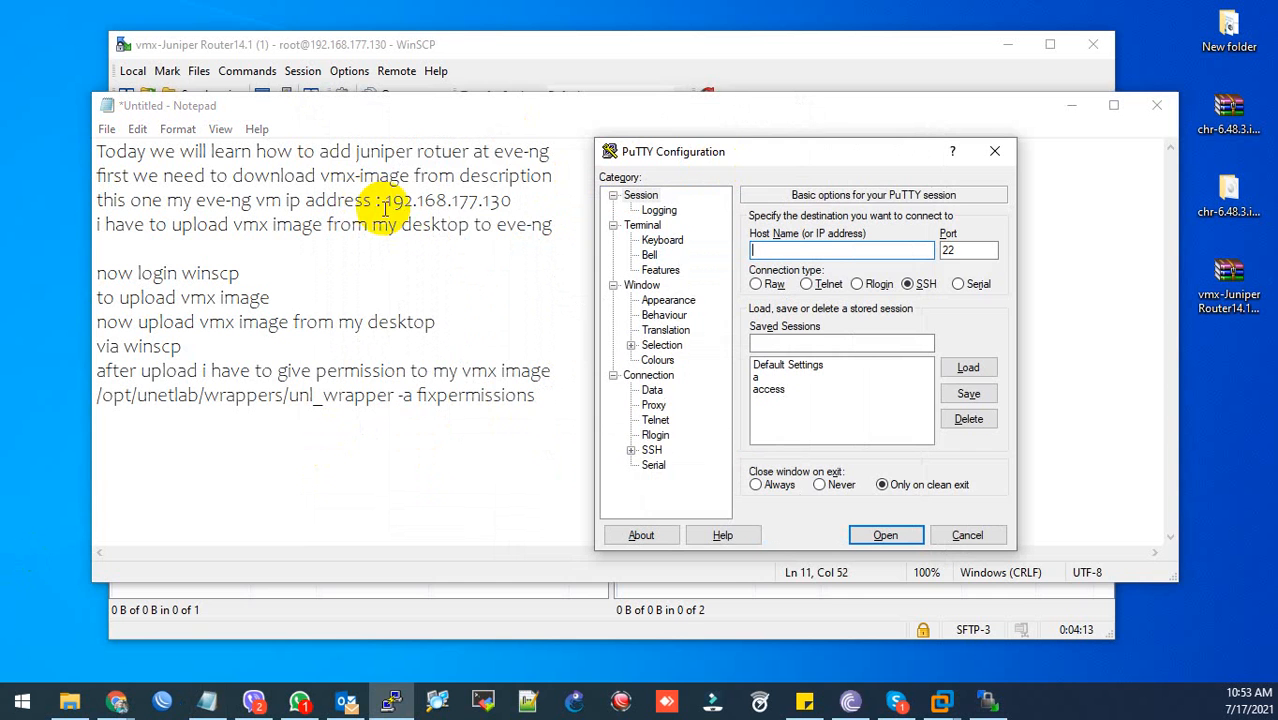
# - Copy 192.168.177.130 from the notes, open an SSH session to it, and log in as root
pyautogui.moveTo(390, 201); pyautogui.dragTo(513, 201)
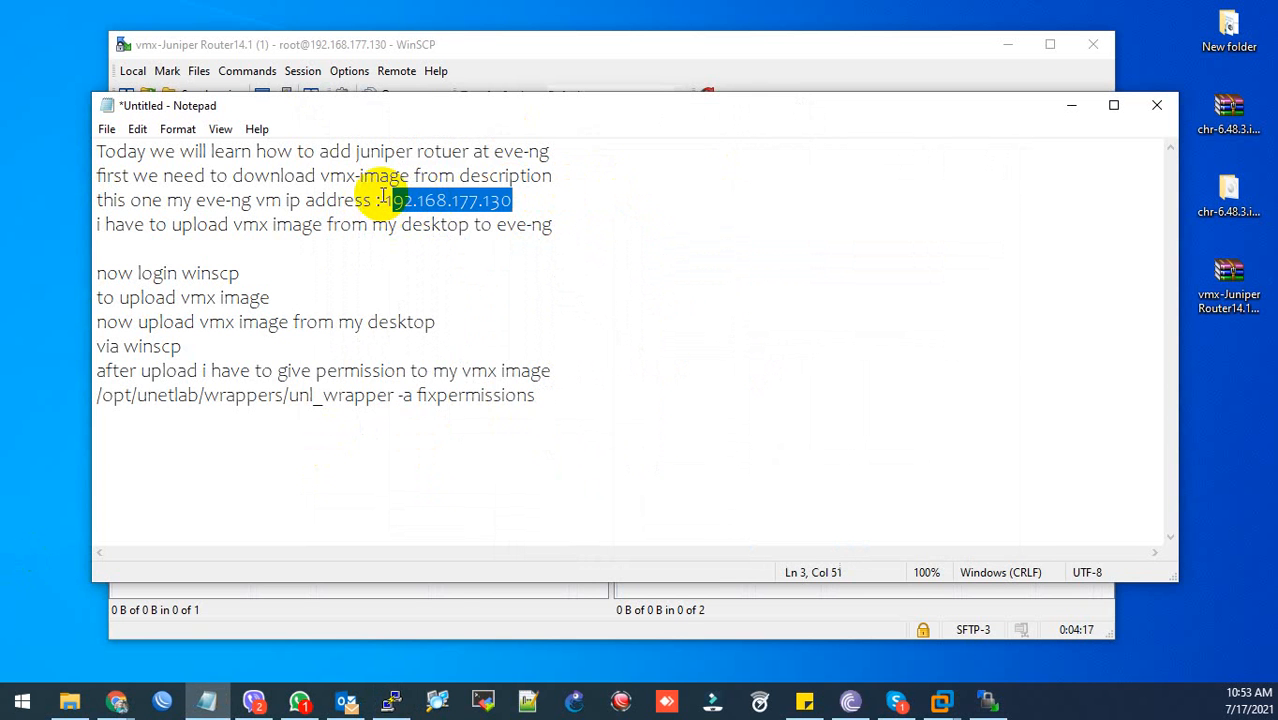
pyautogui.moveTo(384, 200); pyautogui.dragTo(510, 200)
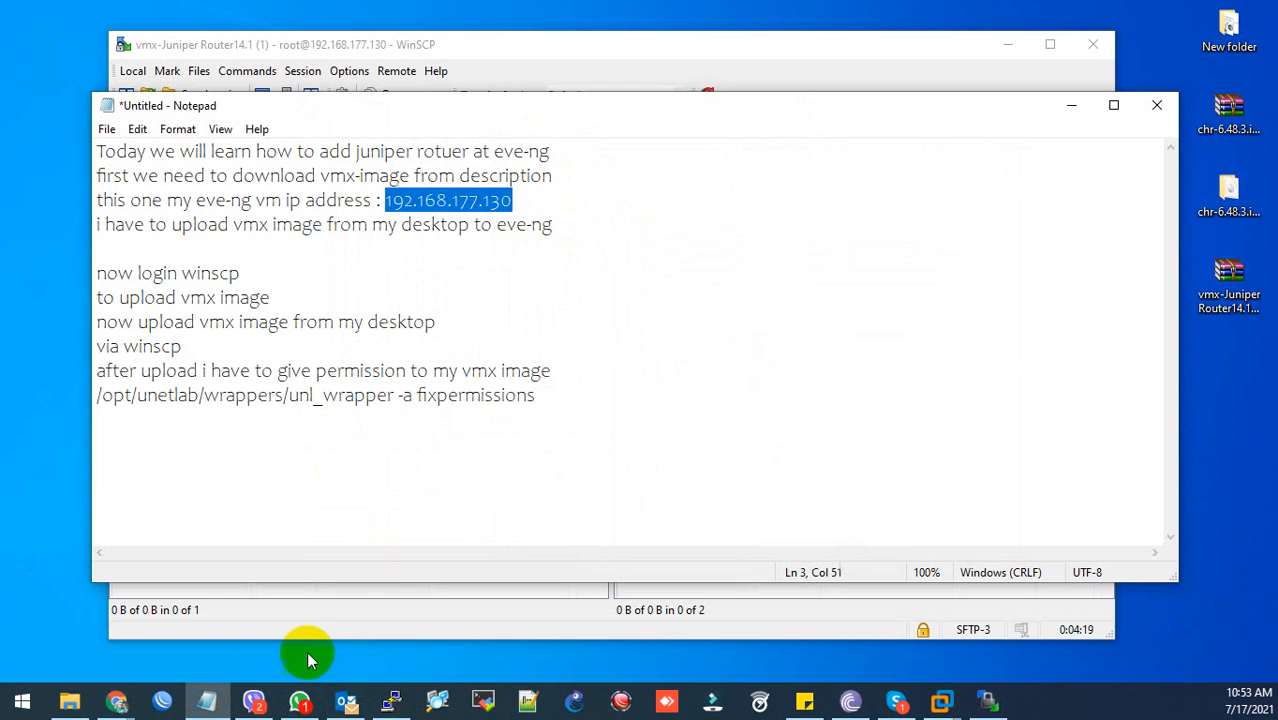
pyautogui.click(390, 703)
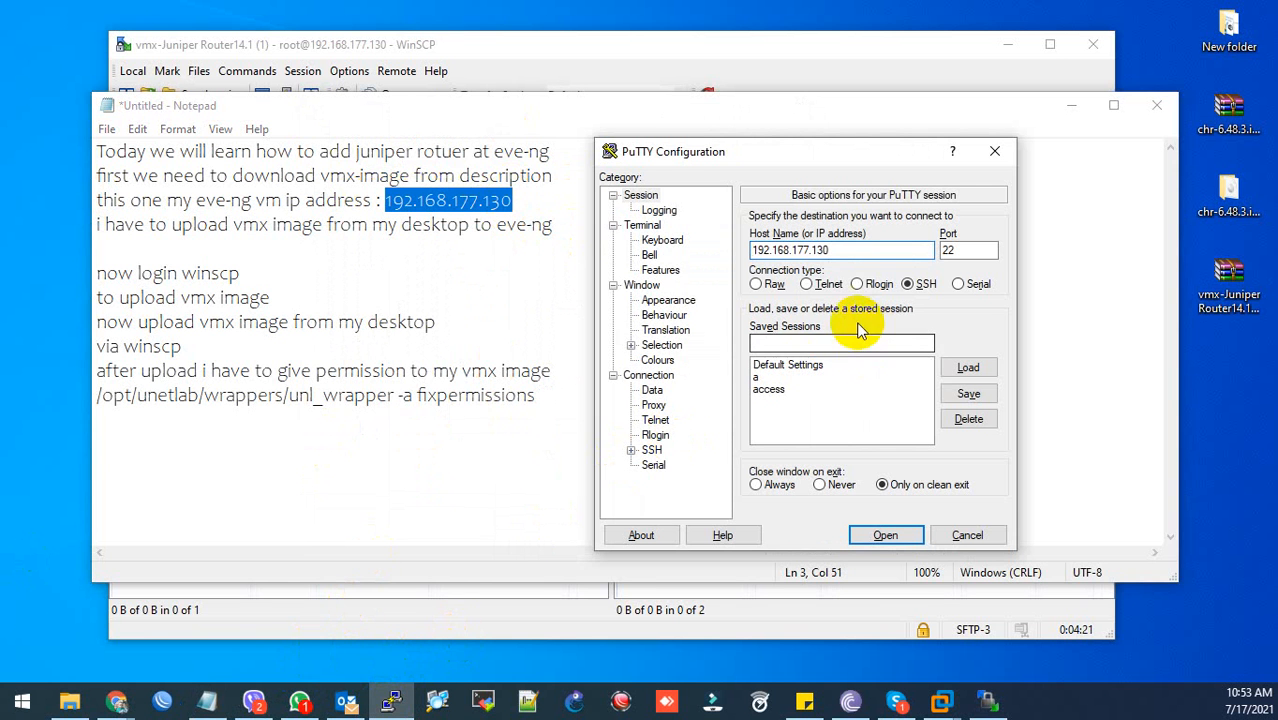
pyautogui.click(885, 535)
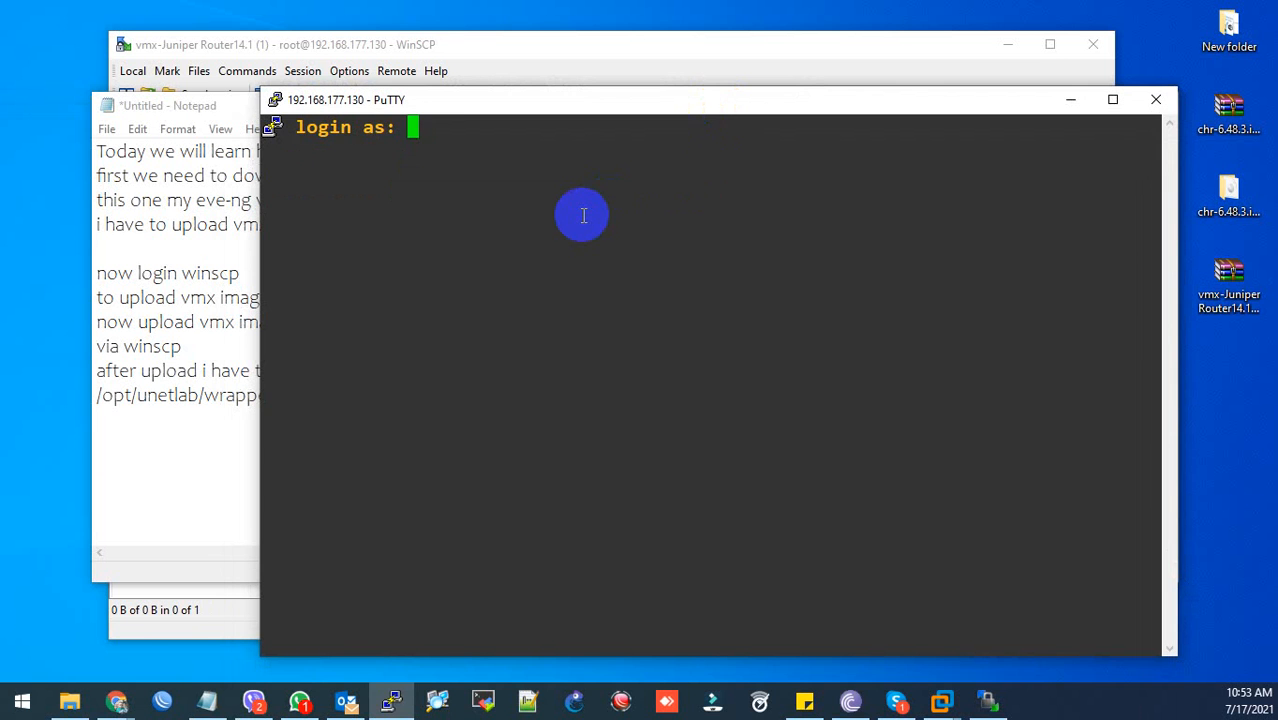
pyautogui.write('root')
pyautogui.press('Return')
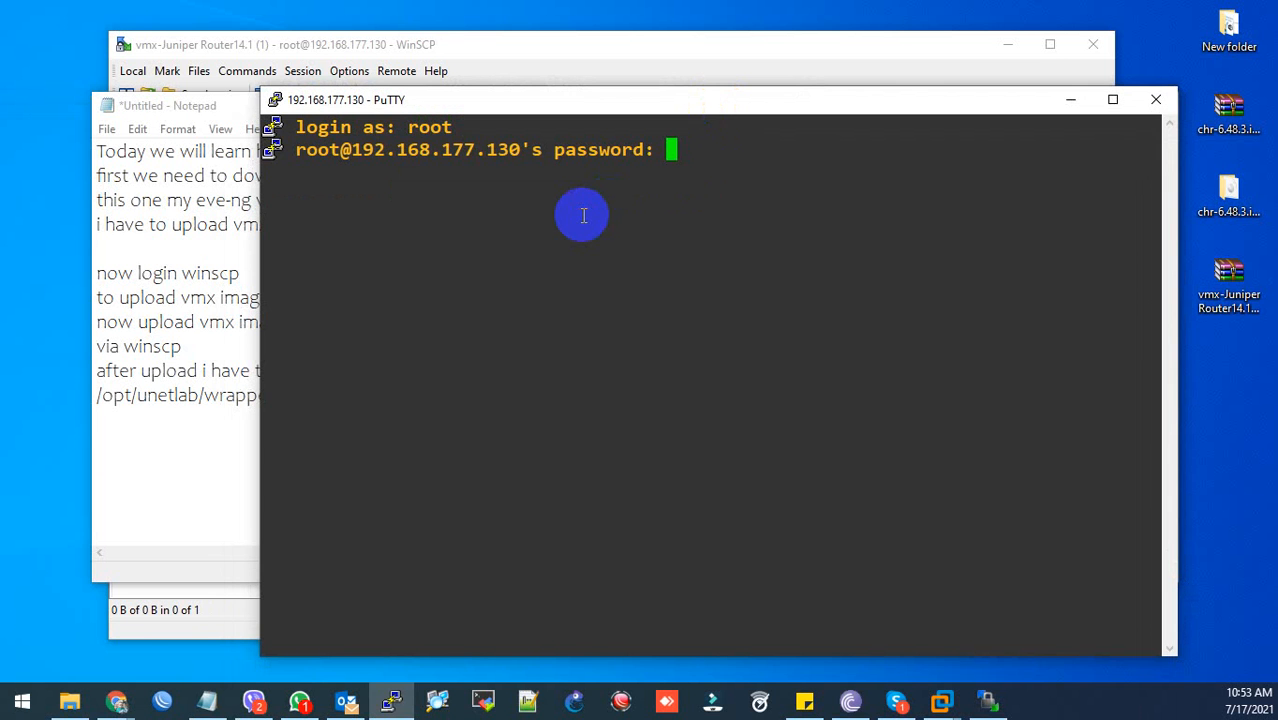
pyautogui.press('Return')
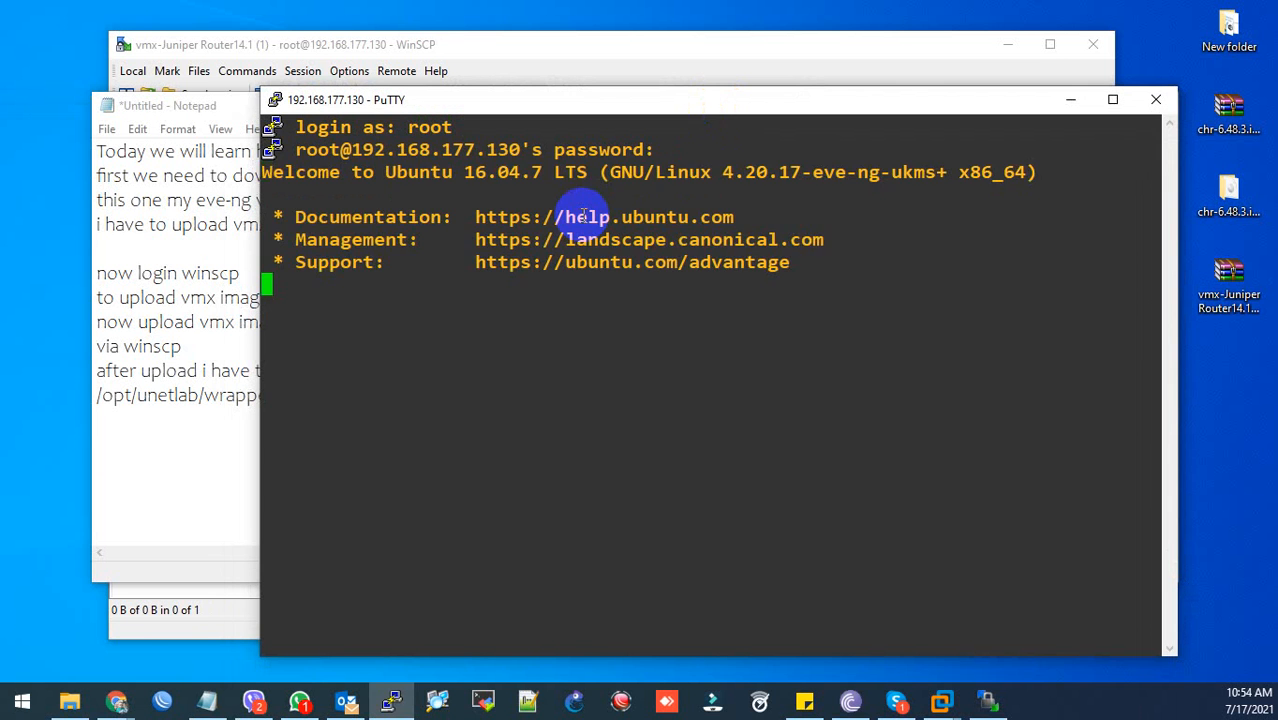
# - Paste and run /opt/unetlab/wrappers/unl_wrapper -a fixpermissions at the root prompt
pyautogui.moveTo(97, 392); pyautogui.dragTo(563, 450)
pyautogui.hotkey('ctrl', 'c')
pyautogui.click(563, 590)
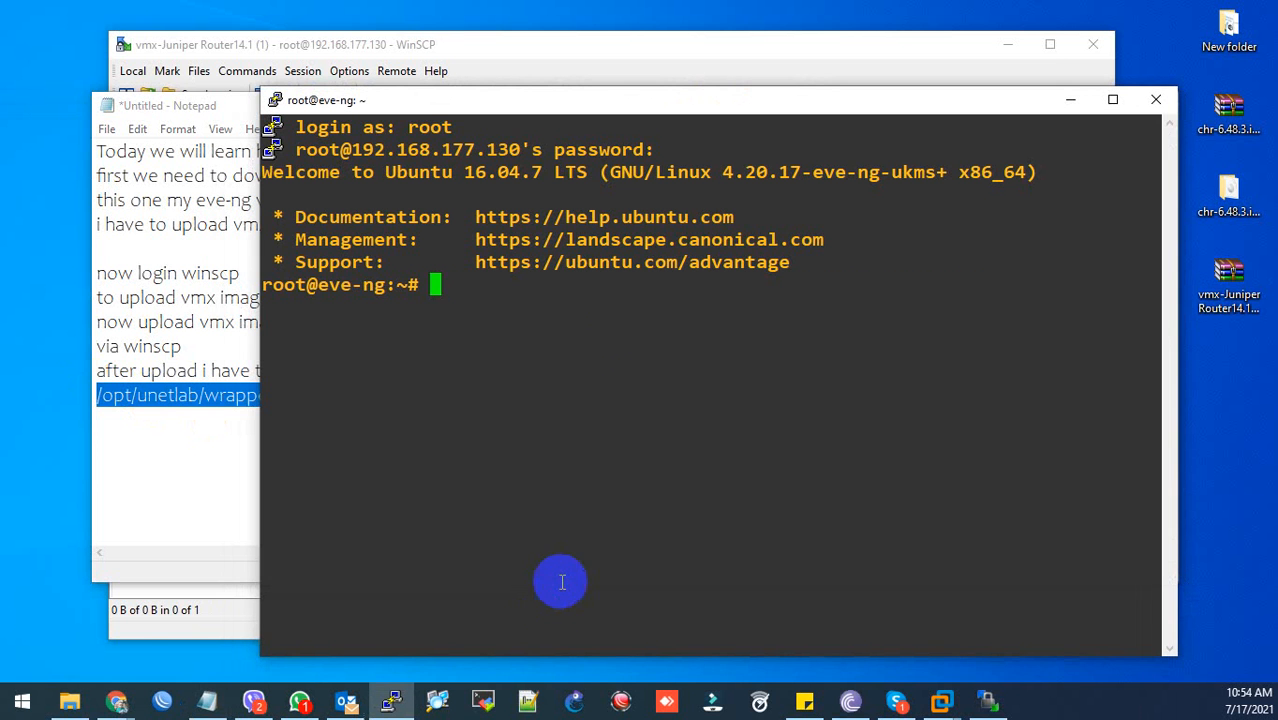
pyautogui.rightClick(625, 310)
pyautogui.press('Return')
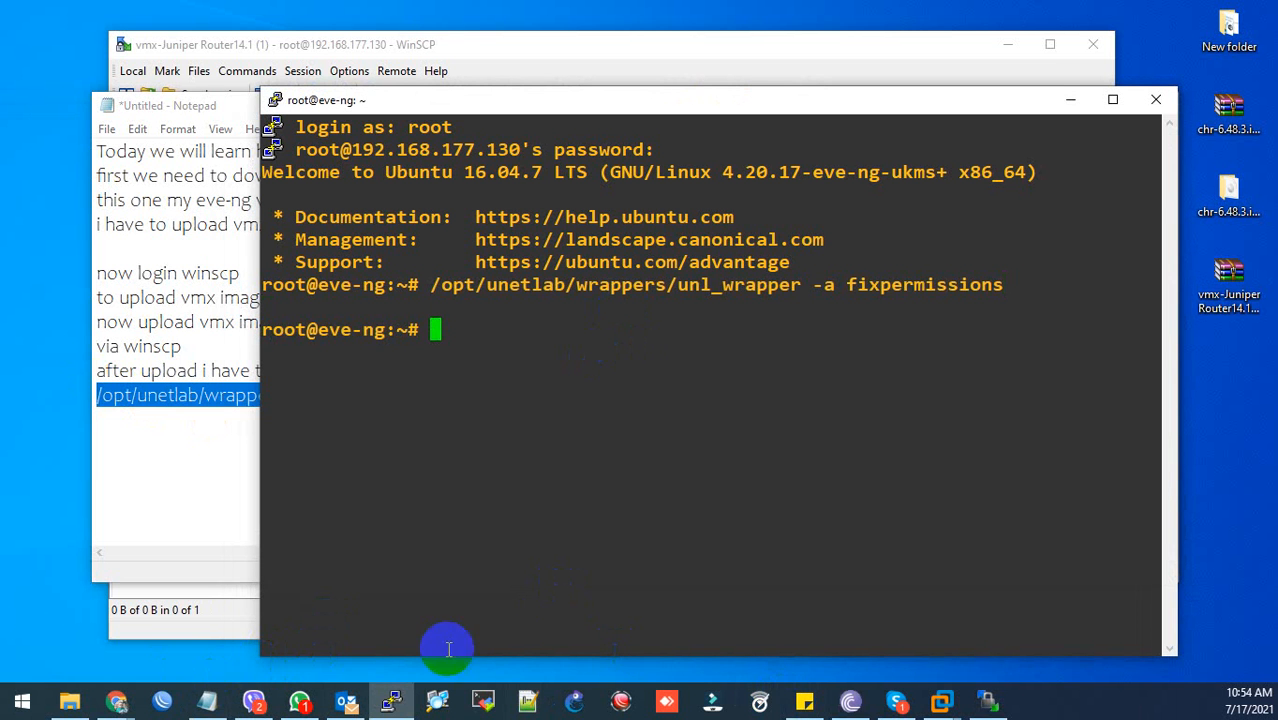
# - Add a Juniper vMX node named vMX with RAM set to 1048 MB to Juniper_Lab
pyautogui.moveTo(120, 698)
pyautogui.click(277, 628)
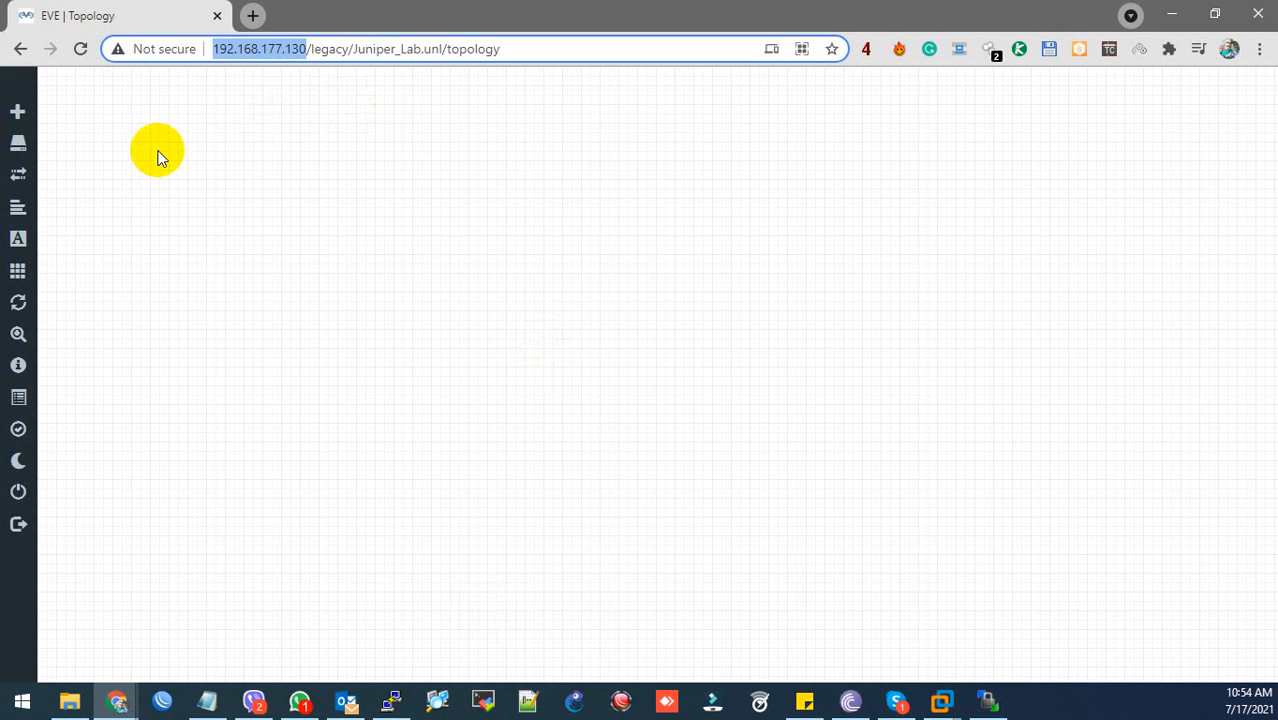
pyautogui.rightClick(410, 228)
pyautogui.click(504, 264)
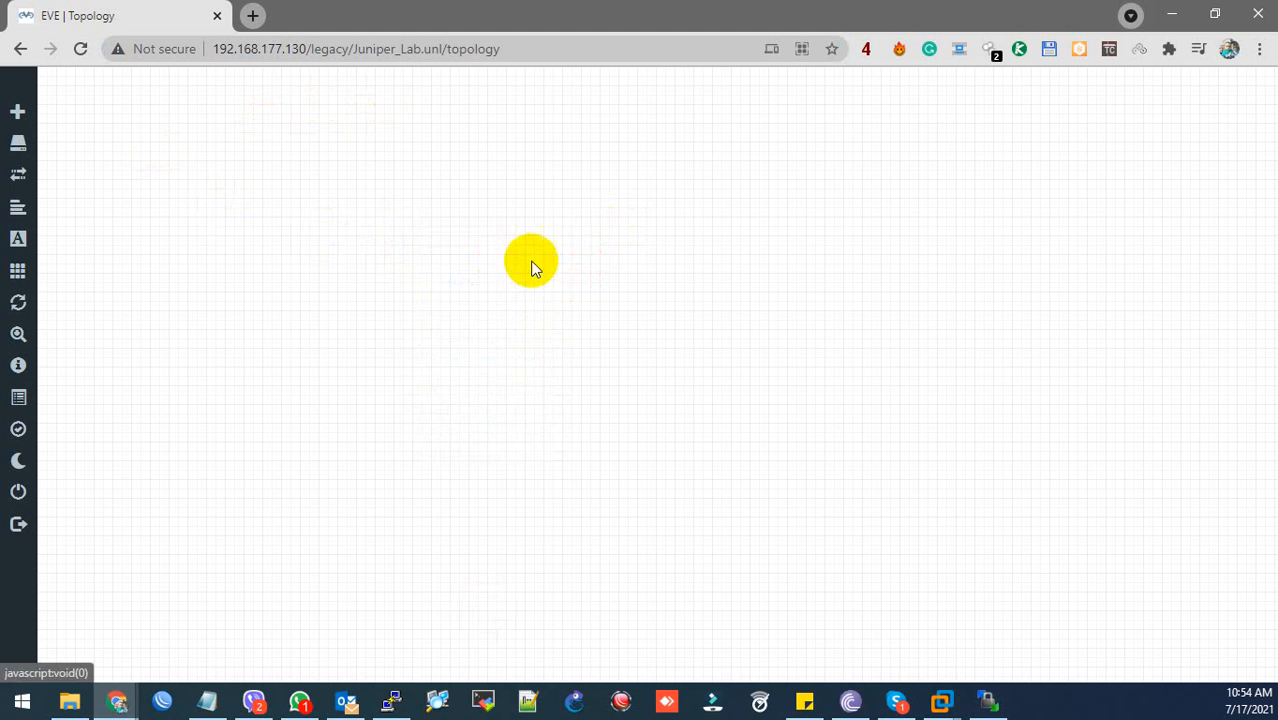
pyautogui.write('vm')
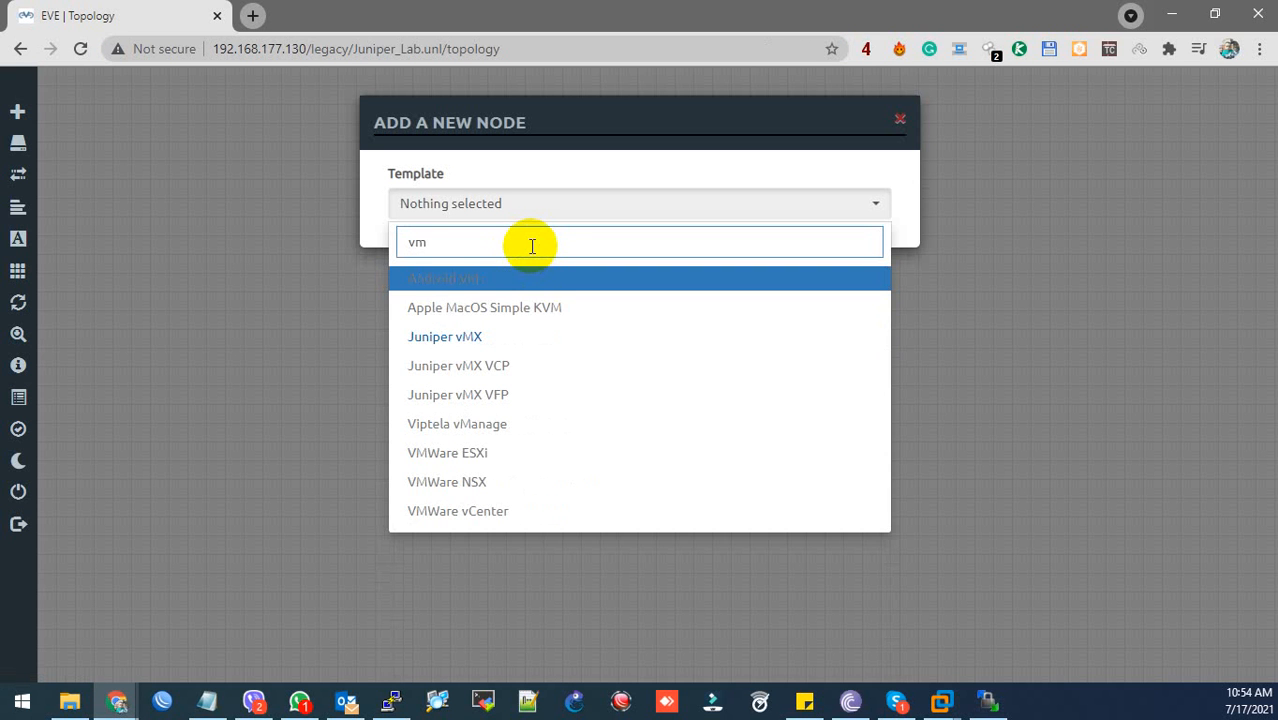
pyautogui.click(475, 336)
pyautogui.scroll(-2, 470, 340)
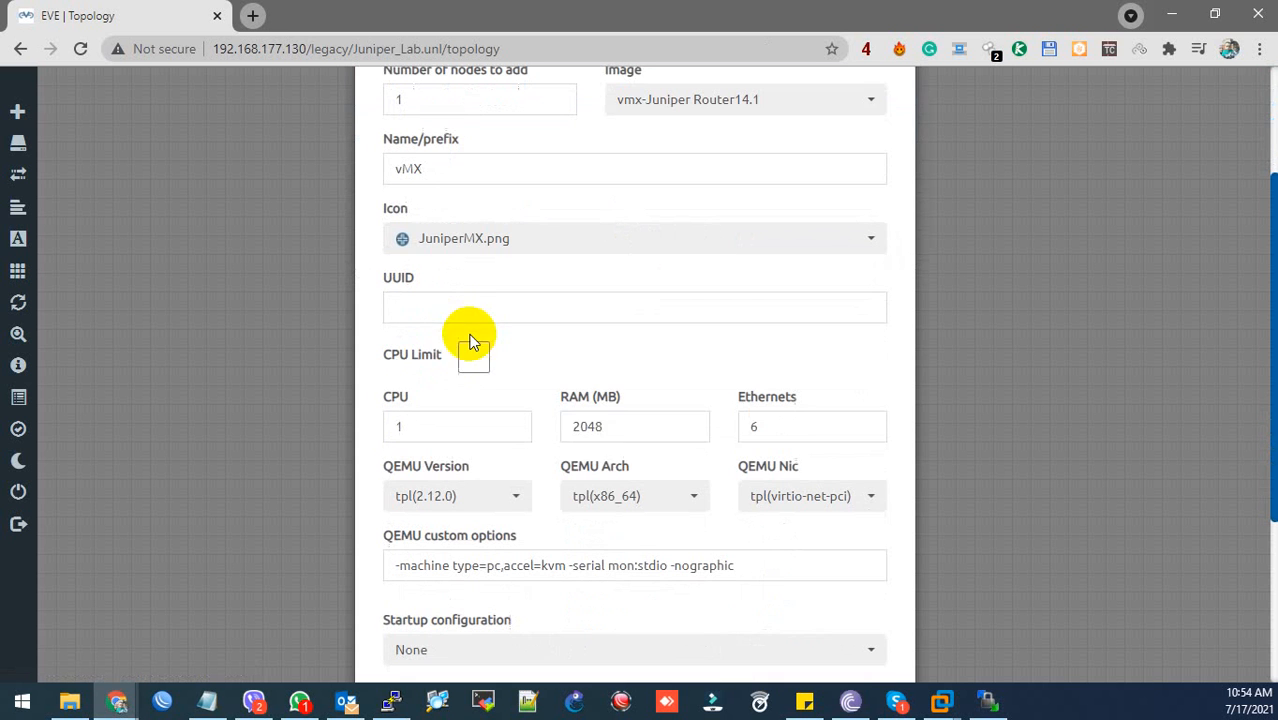
pyautogui.moveTo(582, 428); pyautogui.dragTo(483, 455)
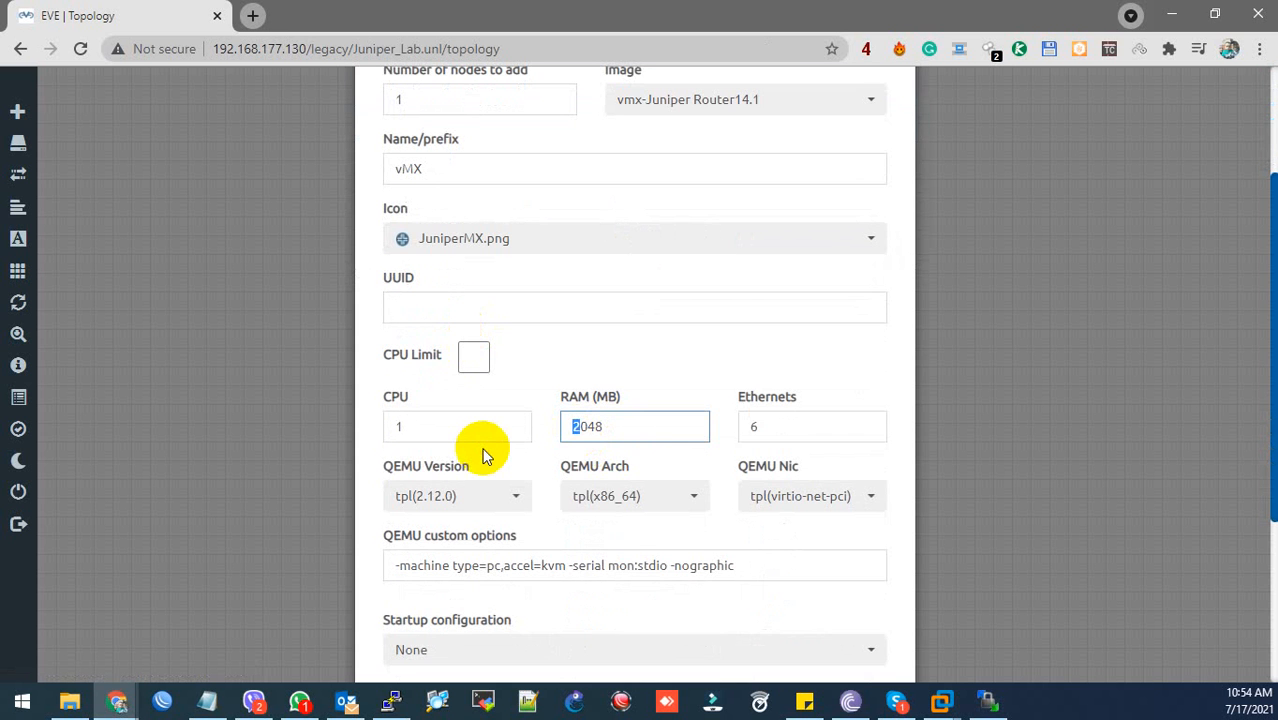
pyautogui.scroll(-3, 693, 422)
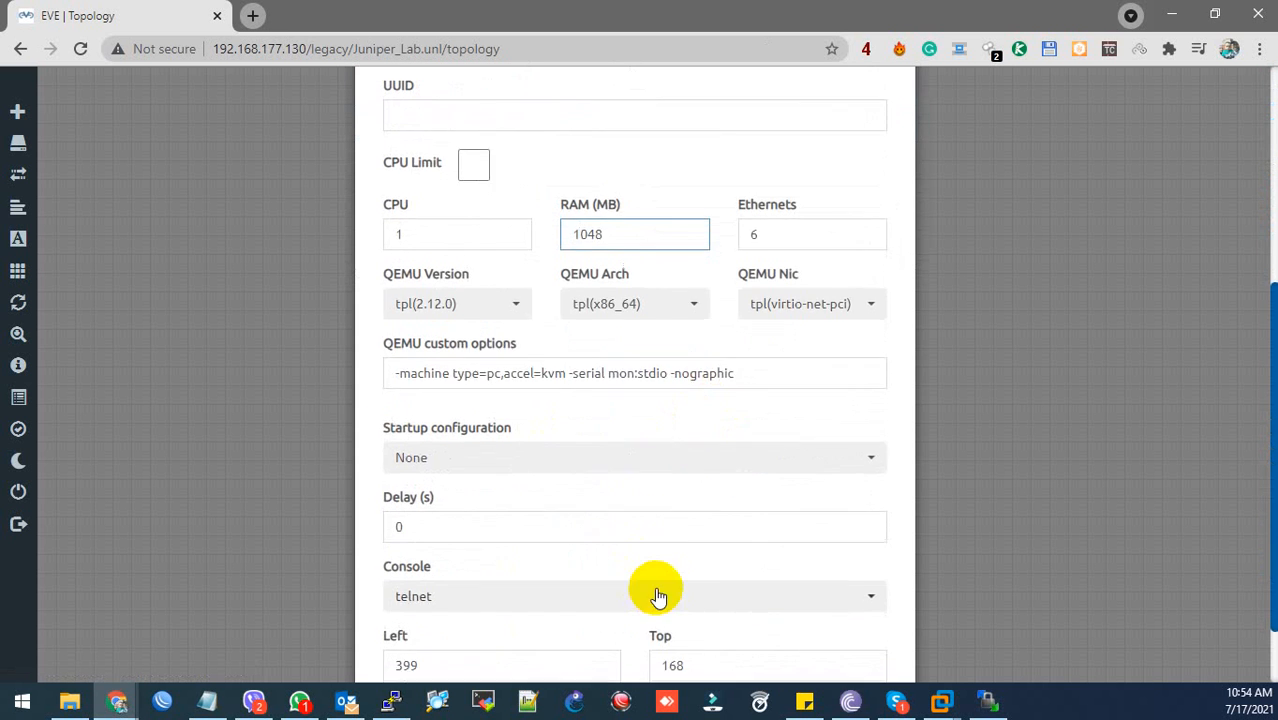
pyautogui.click(541, 623)
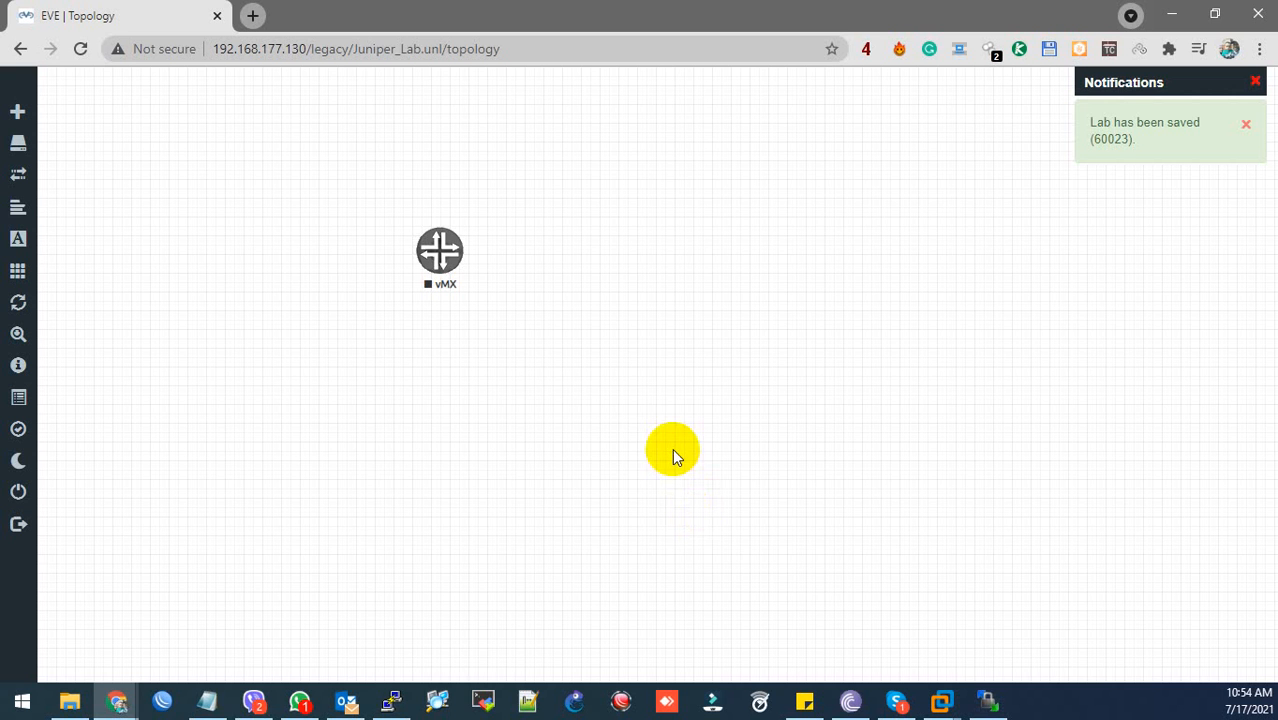
pyautogui.click(207, 701)
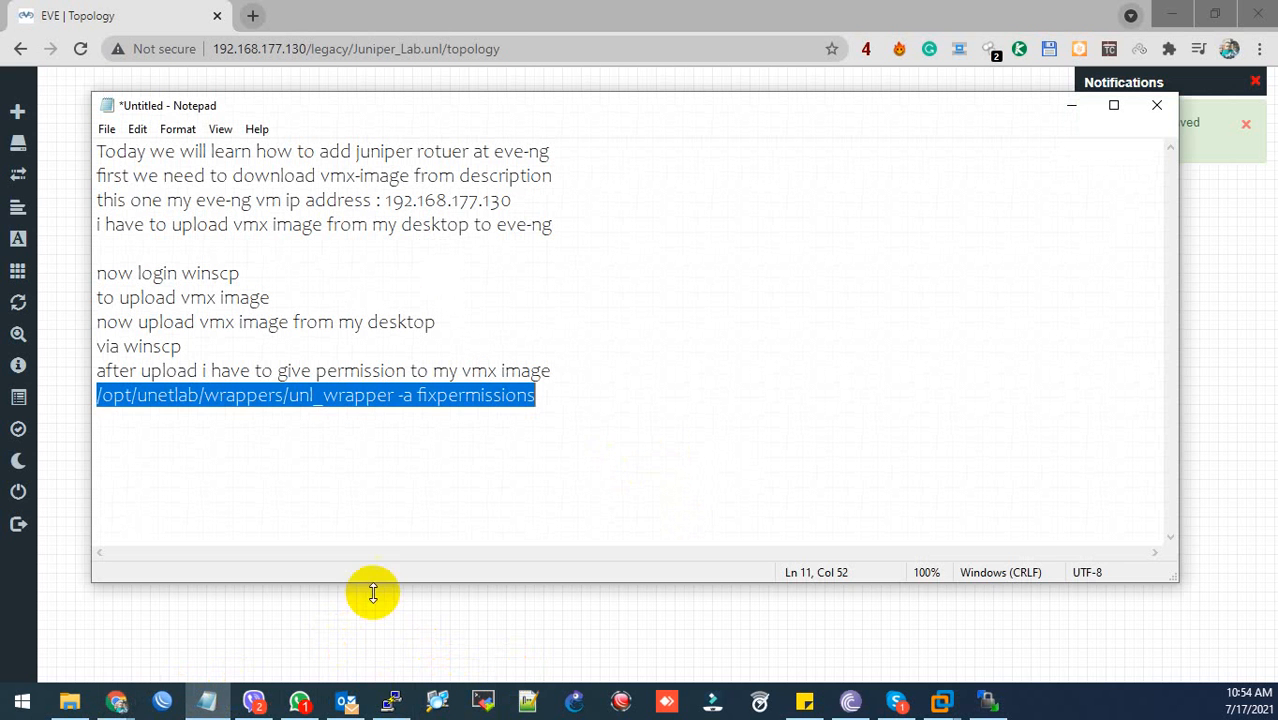
# - Add the line 'juniper vmx image upload done and aslo add in to my eve-ng' and minimize Notepad
pyautogui.click(619, 404)
pyautogui.press('Return')
pyautogui.write('j')
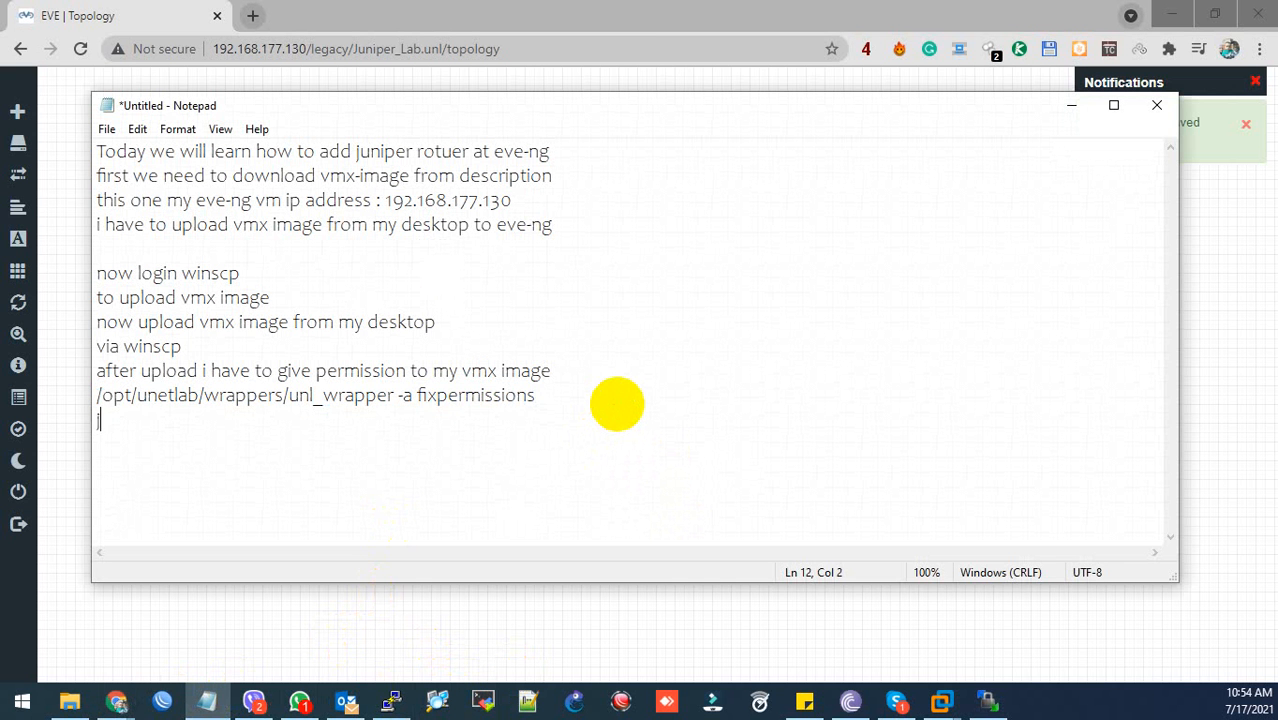
pyautogui.write('uniper vm')
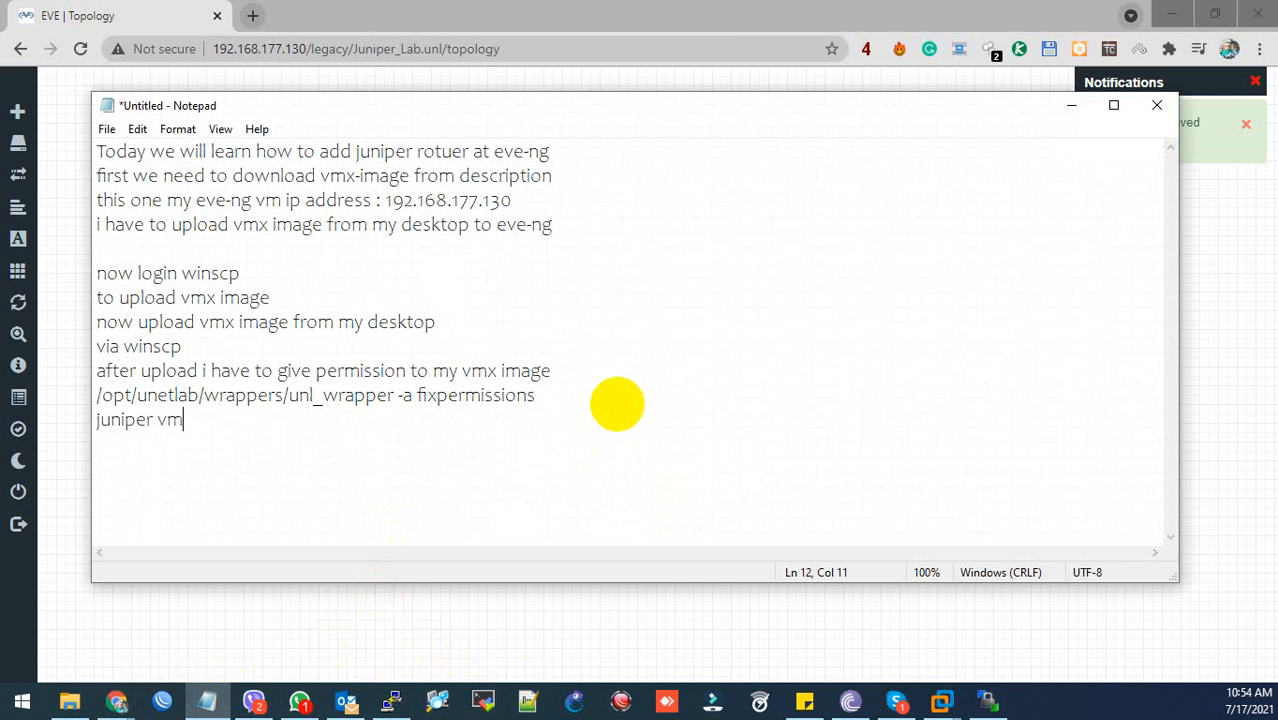
pyautogui.write('x image u')
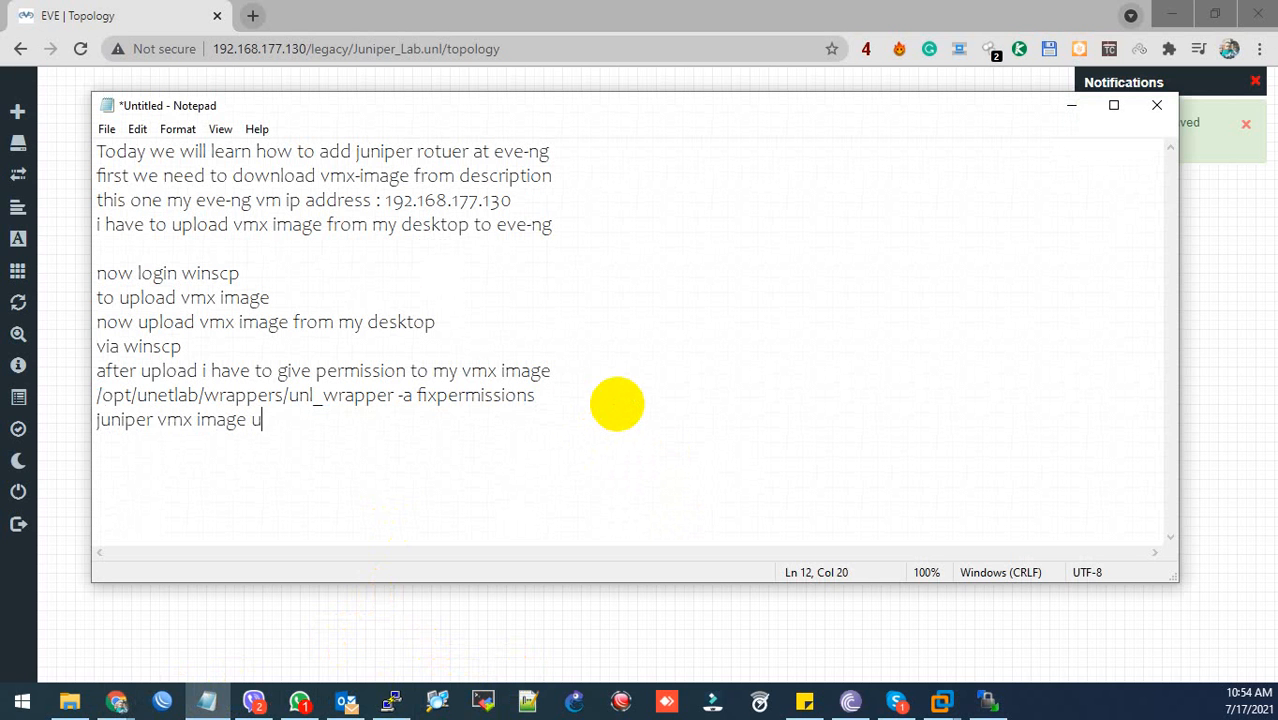
pyautogui.write('pload done ')
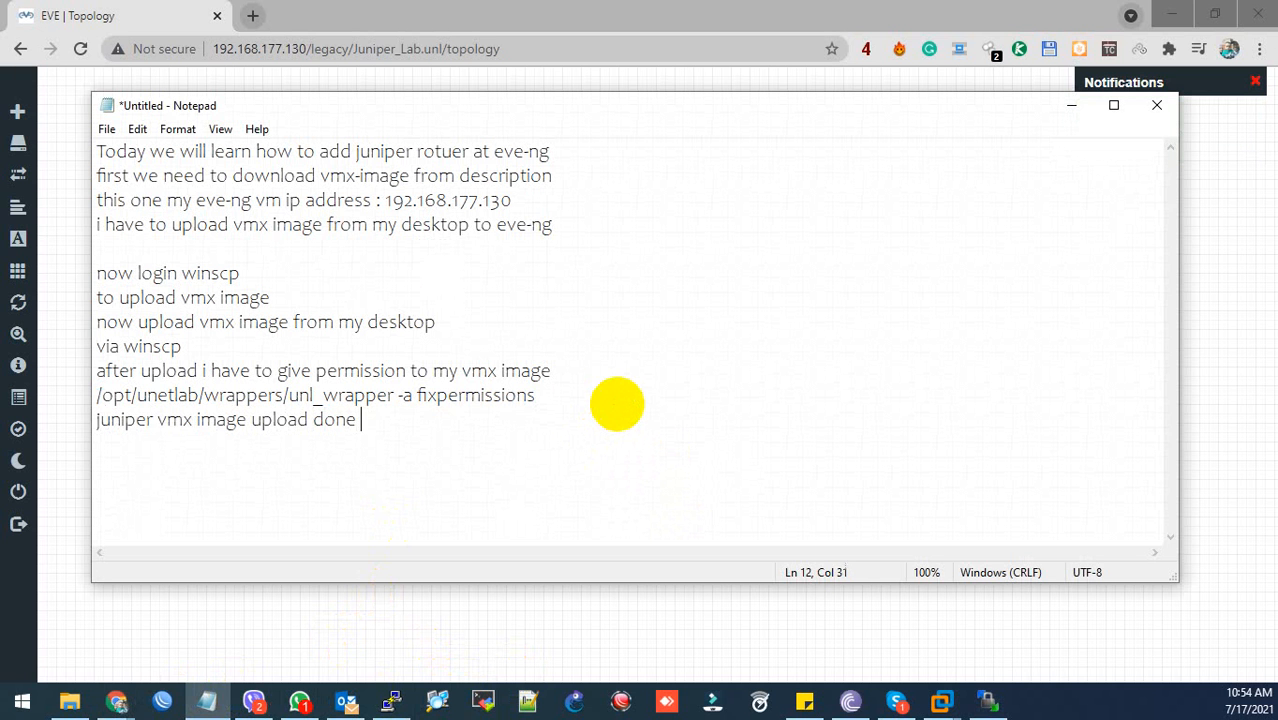
pyautogui.write('and aslo a')
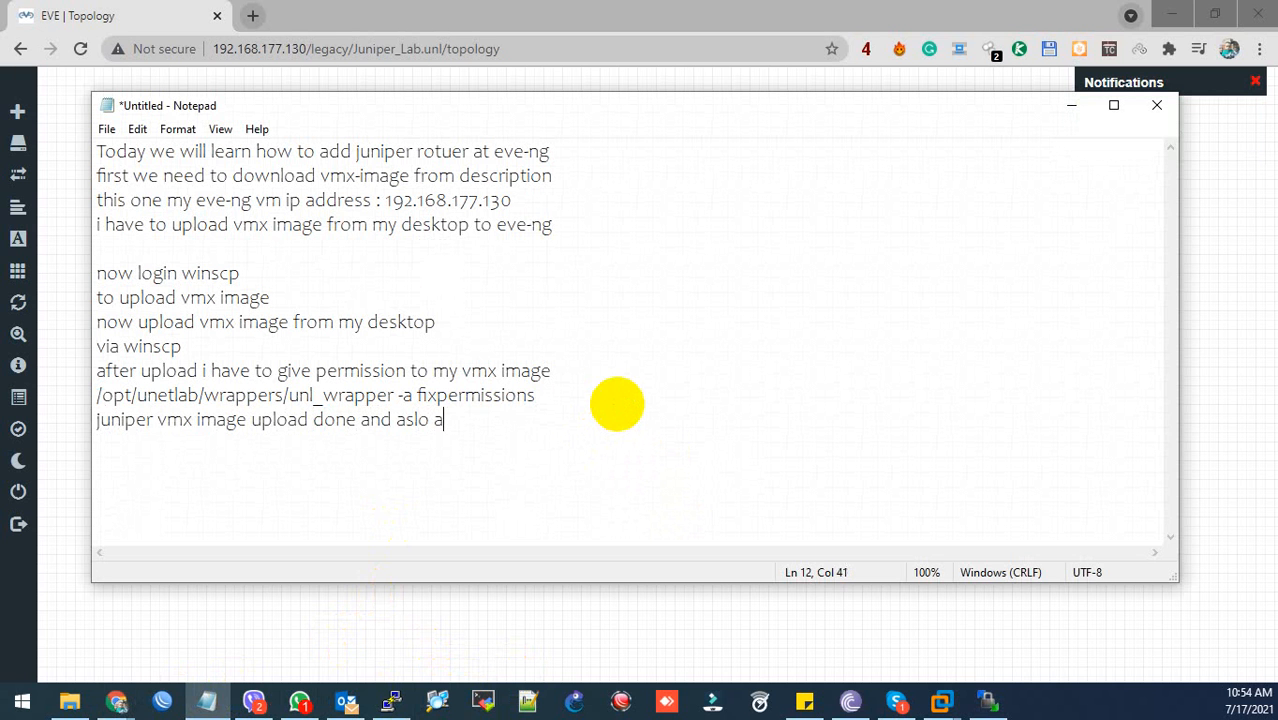
pyautogui.write('dd in to my ')
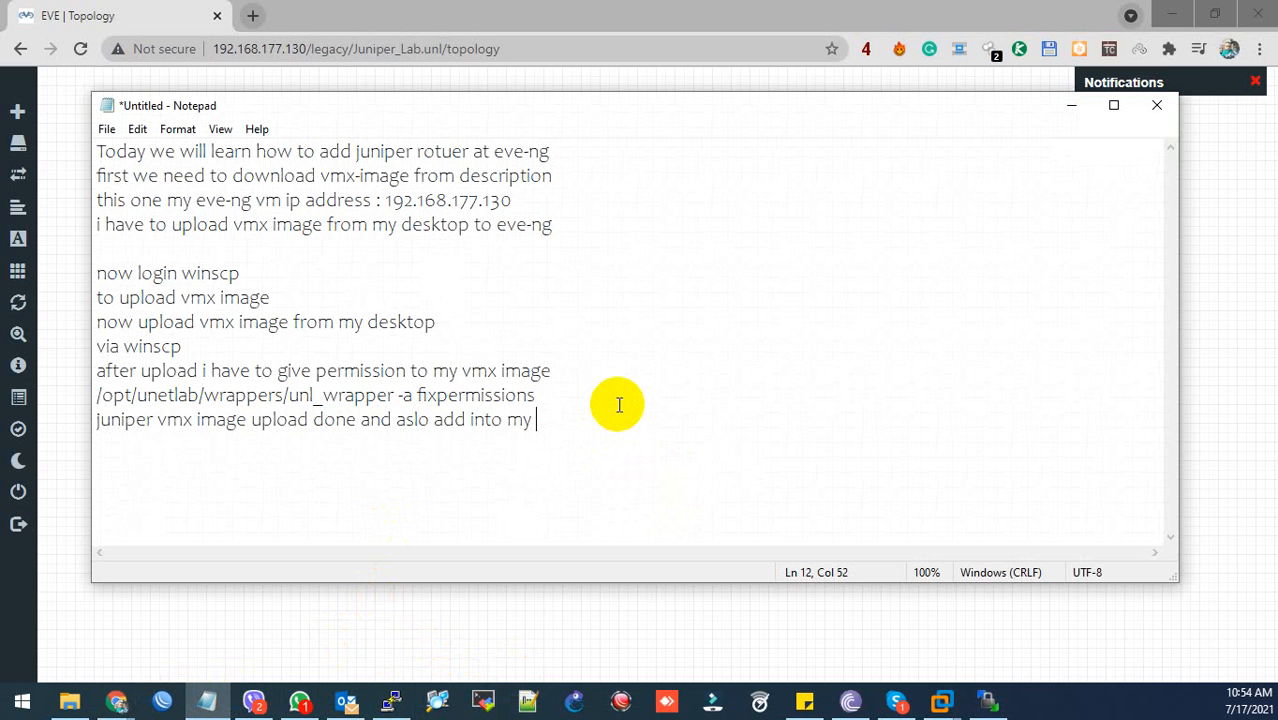
pyautogui.write('eve-ng')
pyautogui.click(1071, 105)
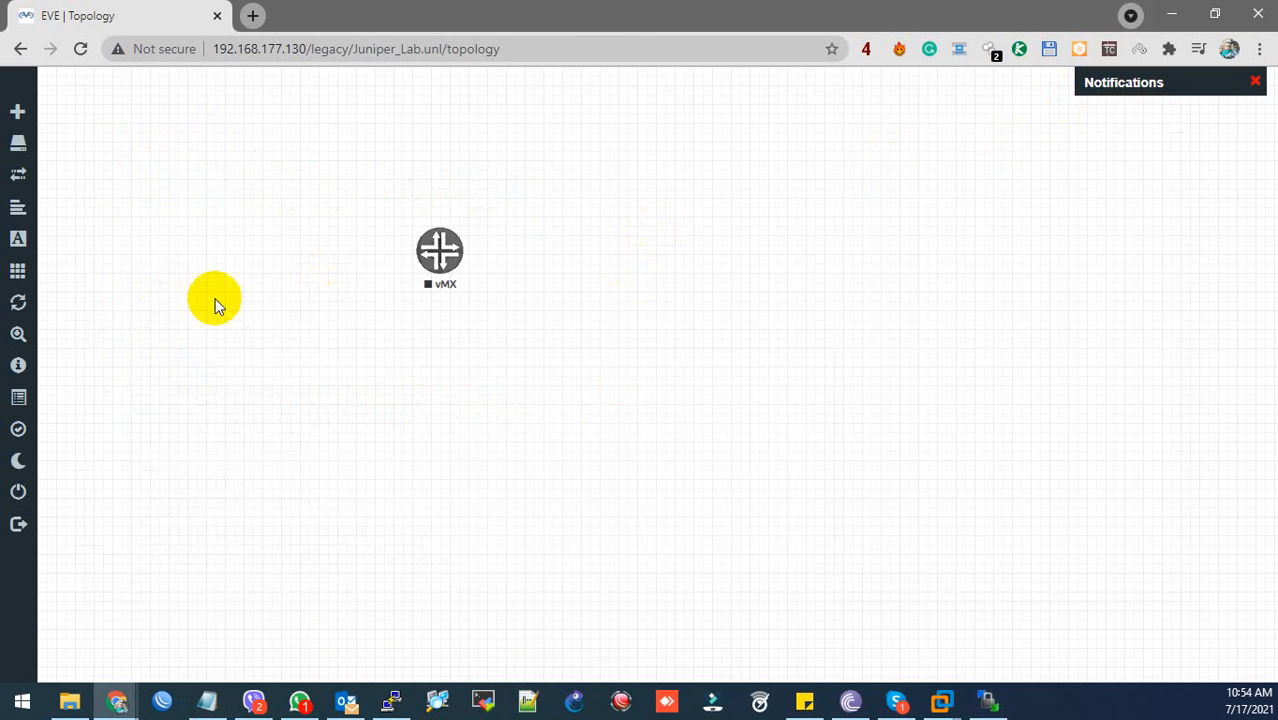
# - Begin adding another node from the canvas menu, then cancel it
pyautogui.rightClick(146, 197)
pyautogui.click(228, 245)
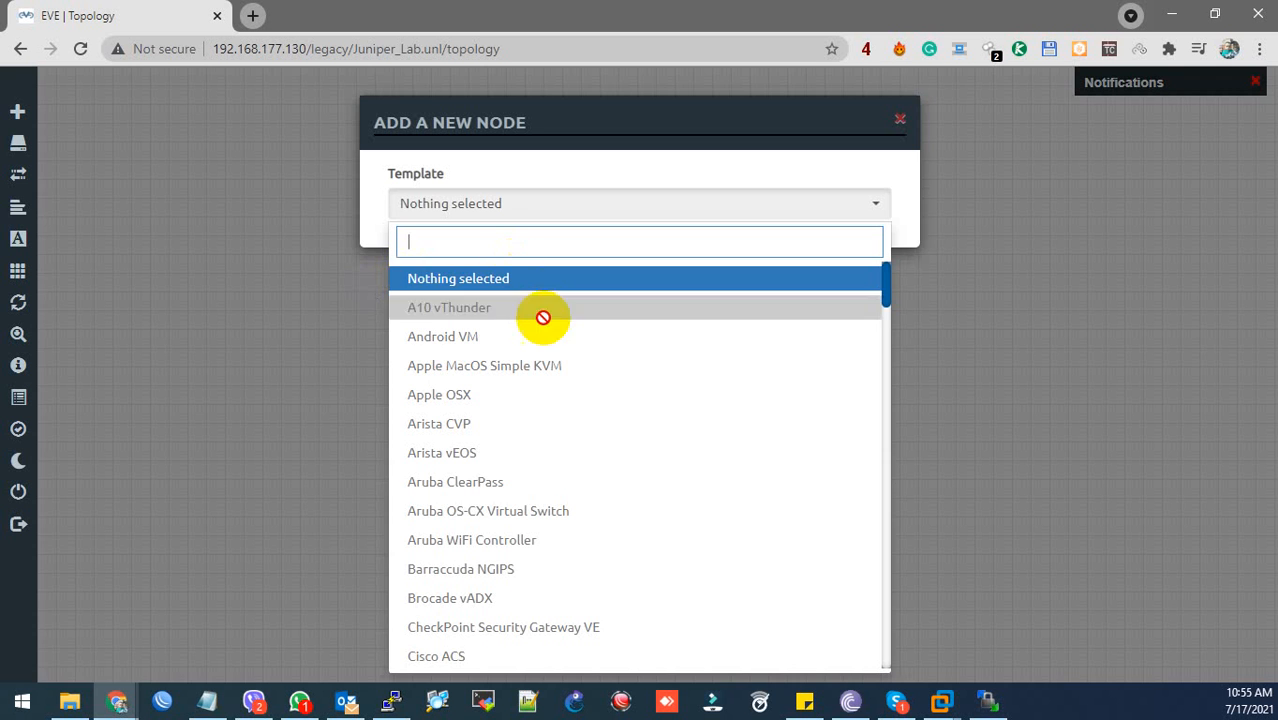
pyautogui.scroll(-10, 471, 305)
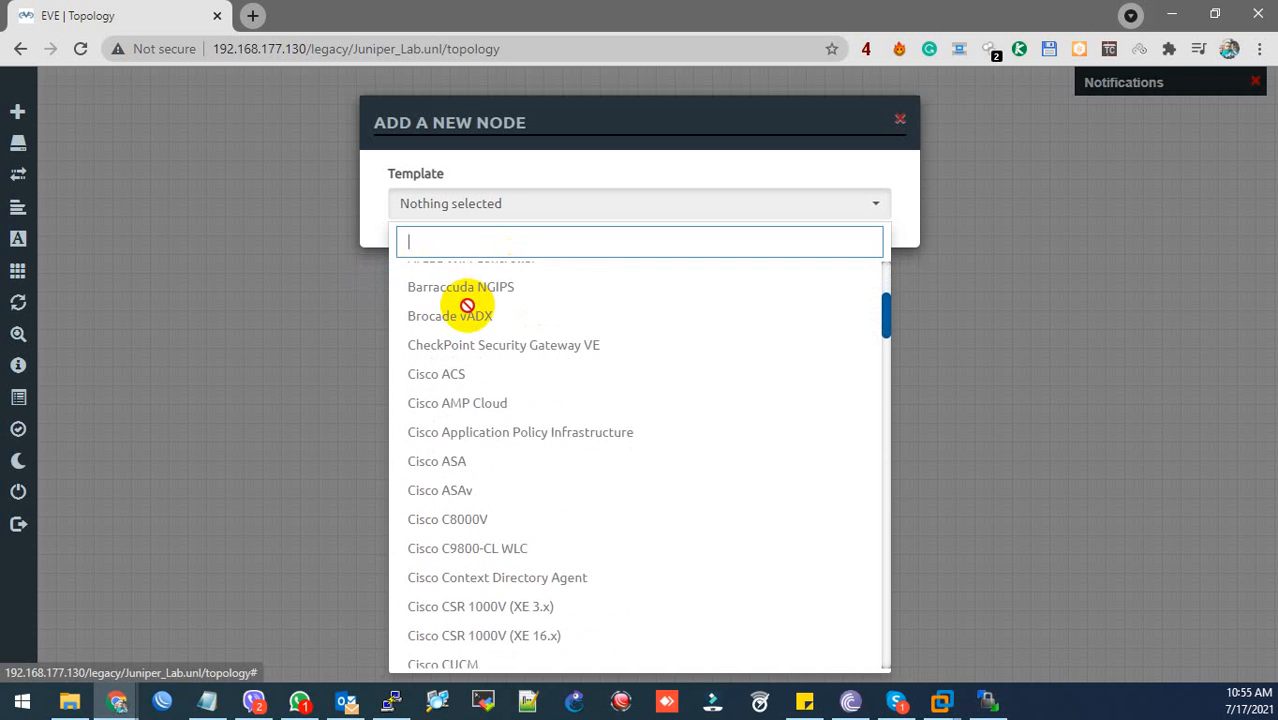
pyautogui.click(489, 204)
pyautogui.click(94, 258)
# - Add a network named Net of type bridge beside the vMX node
pyautogui.rightClick(186, 240)
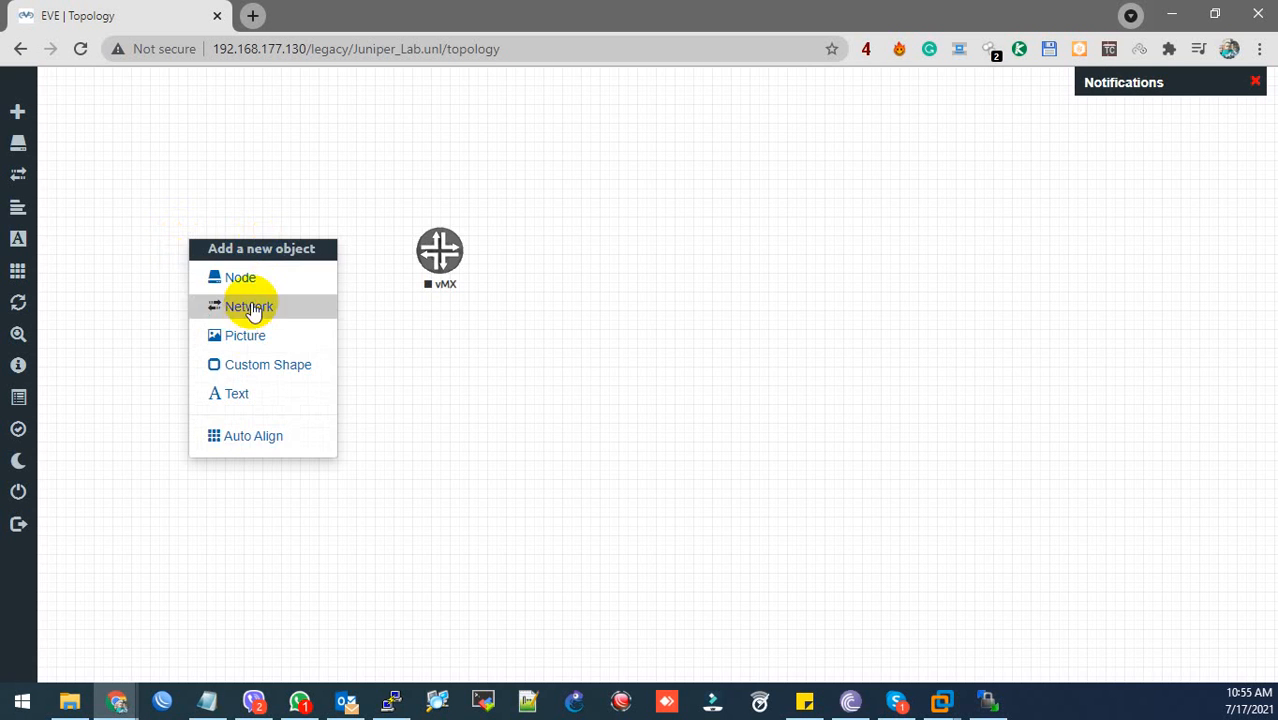
pyautogui.click(249, 307)
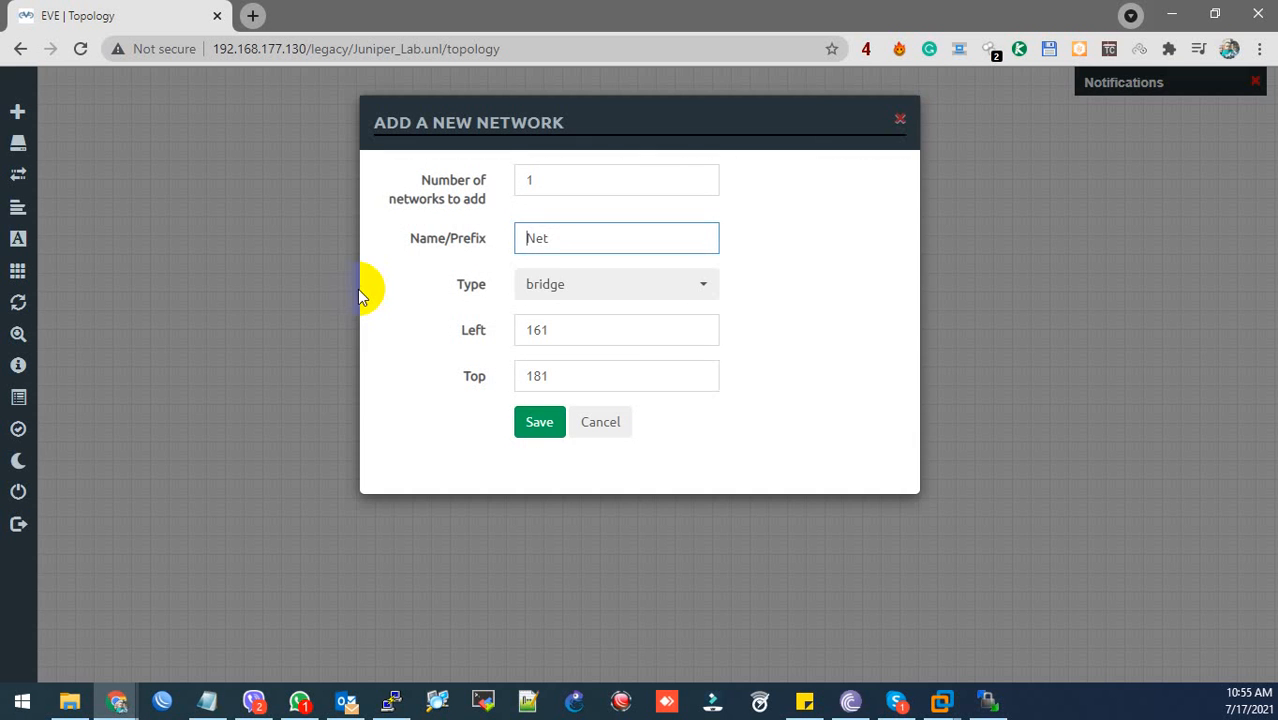
pyautogui.click(548, 298)
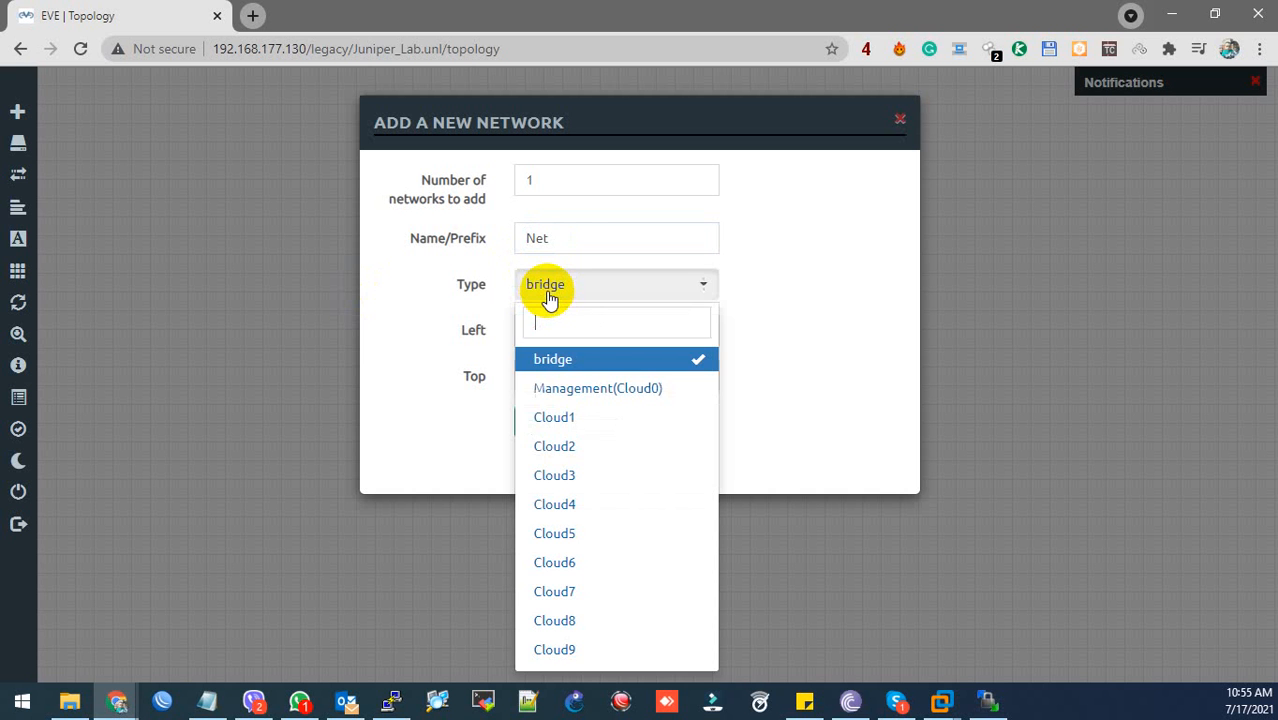
pyautogui.click(550, 297)
pyautogui.click(538, 423)
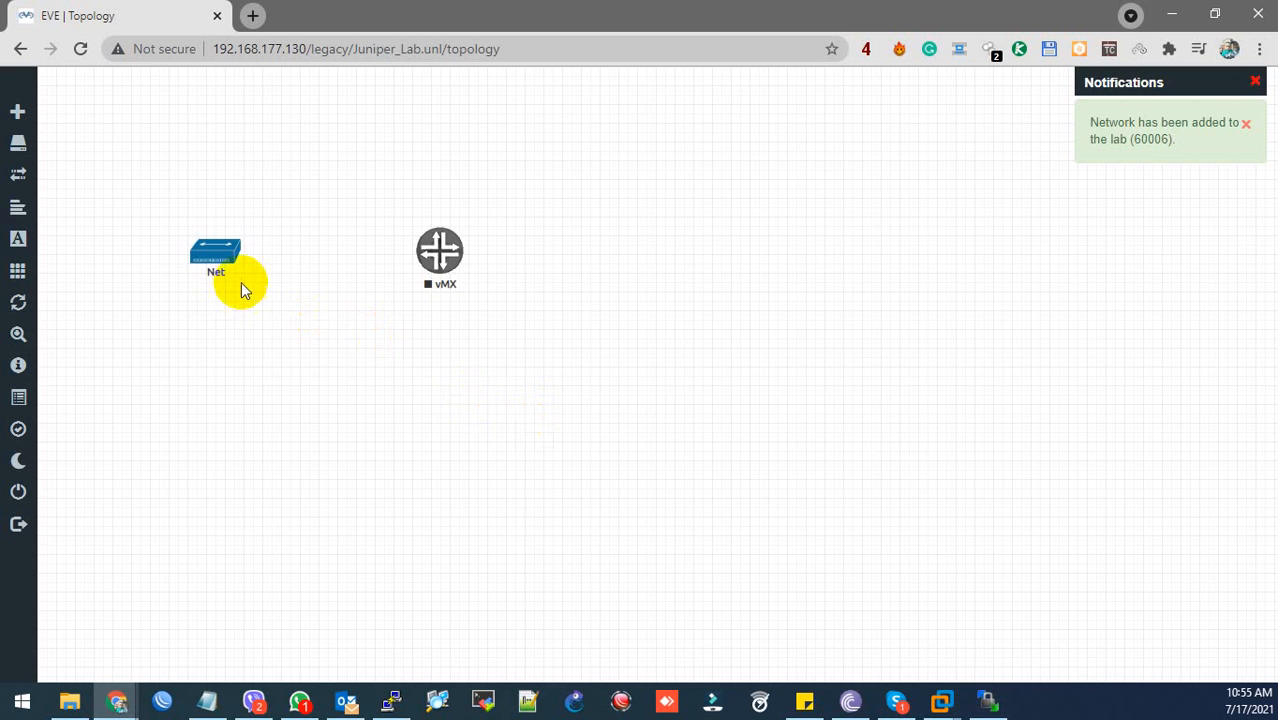
# - Start the vMX node and launch its telnet console, moving the console window aside
pyautogui.rightClick(445, 253)
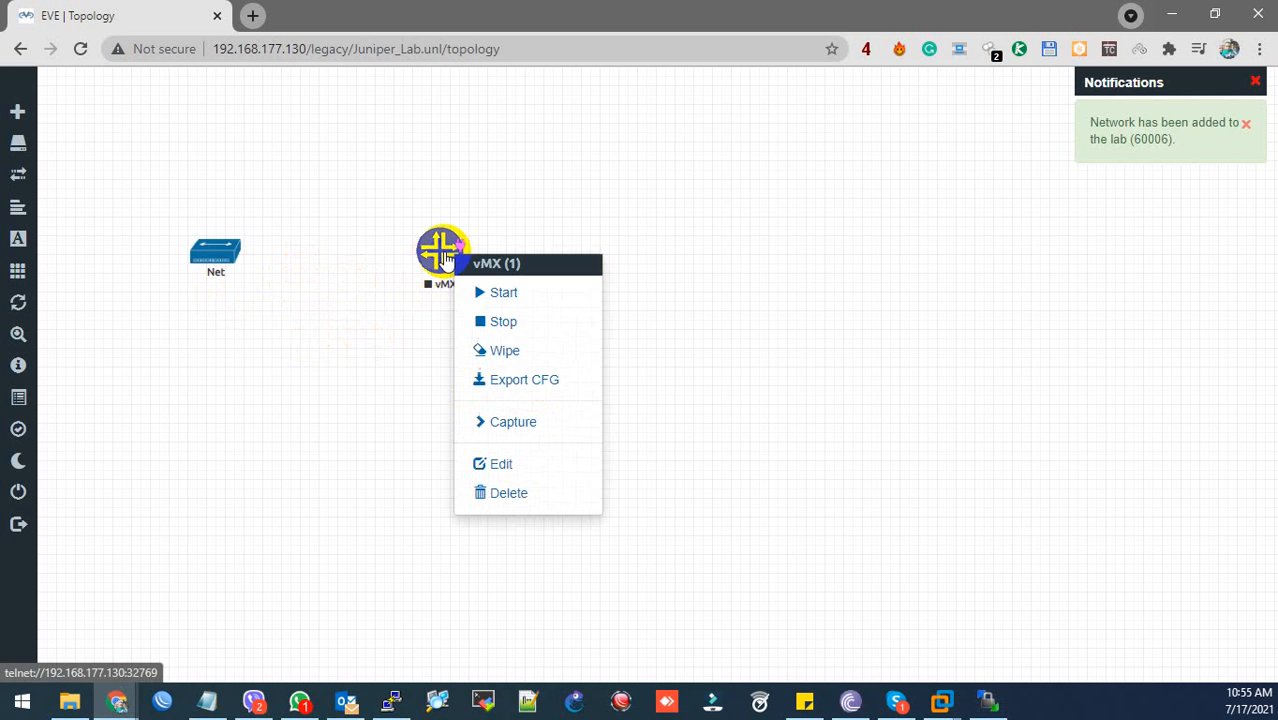
pyautogui.click(507, 297)
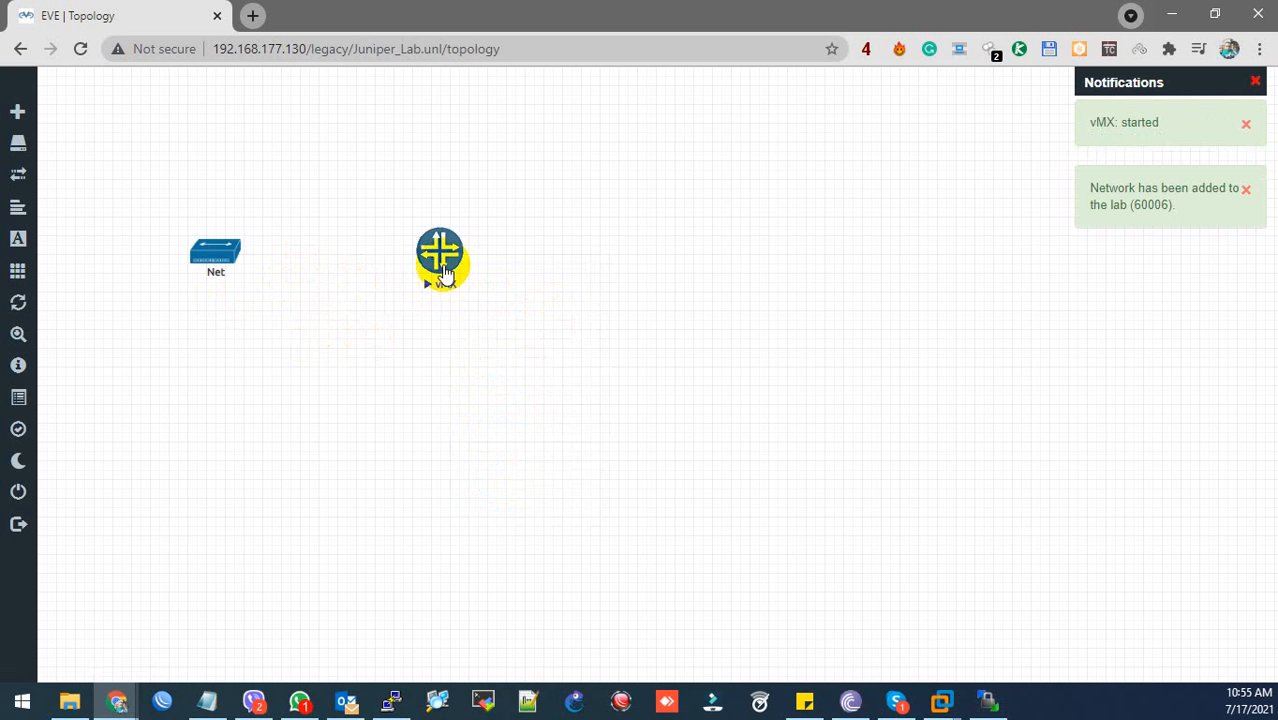
pyautogui.click(441, 262)
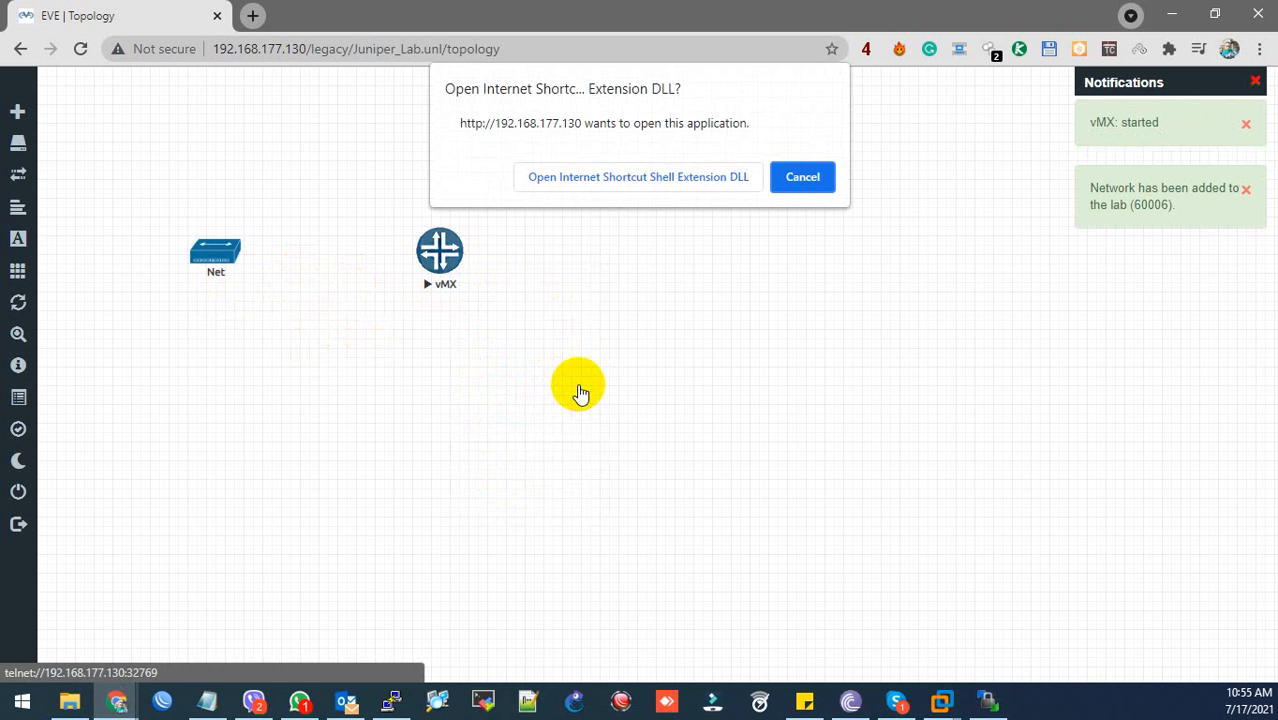
pyautogui.click(595, 184)
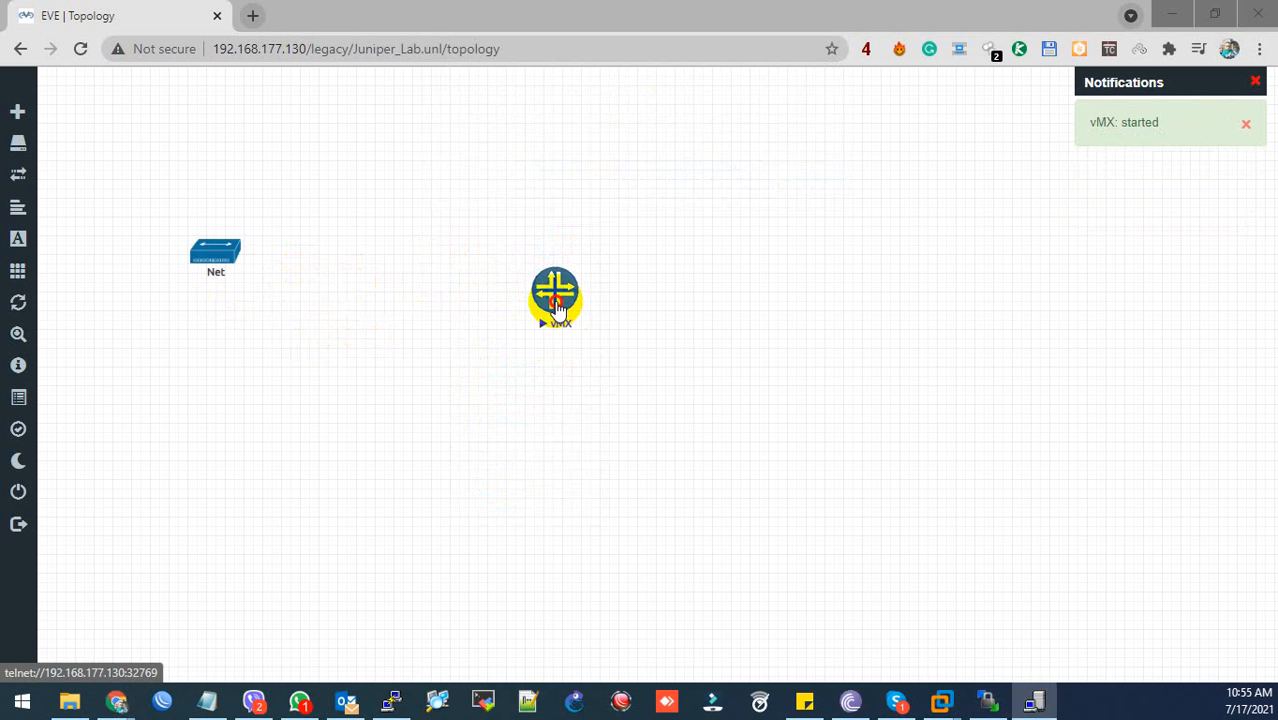
pyautogui.click(558, 307)
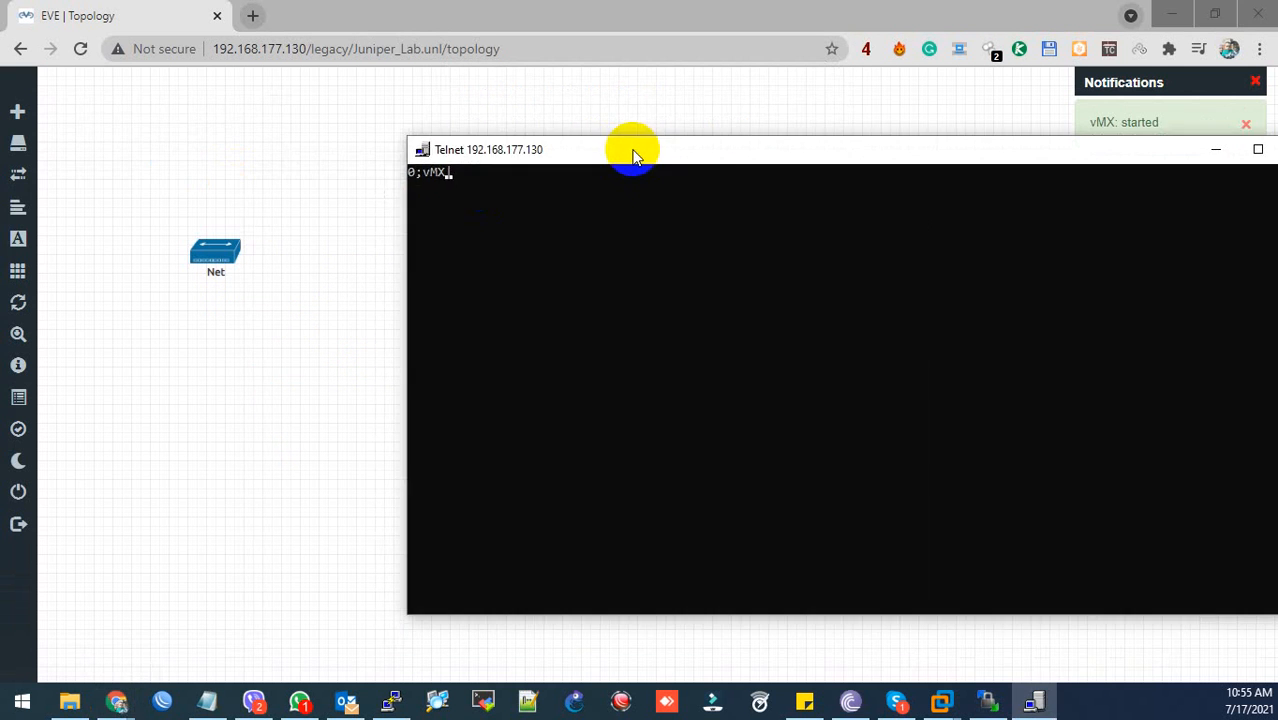
pyautogui.moveTo(630, 151); pyautogui.dragTo(579, 142)
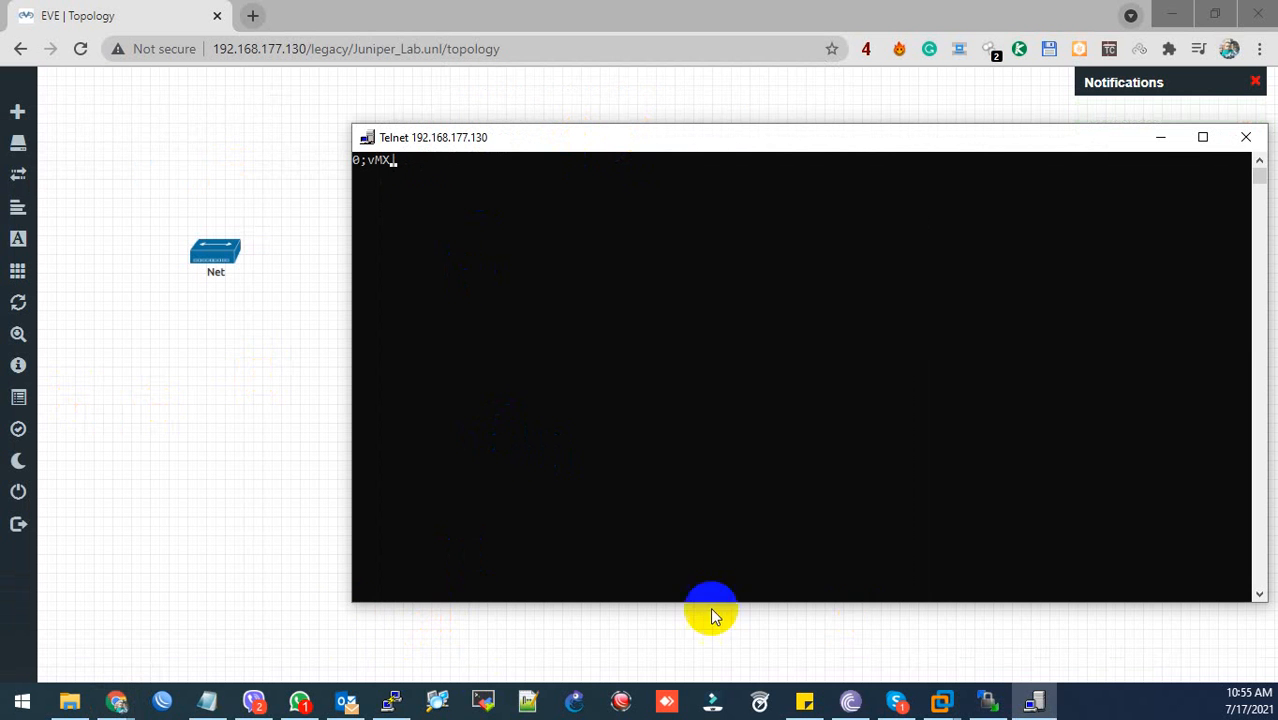
pyautogui.click(236, 690)
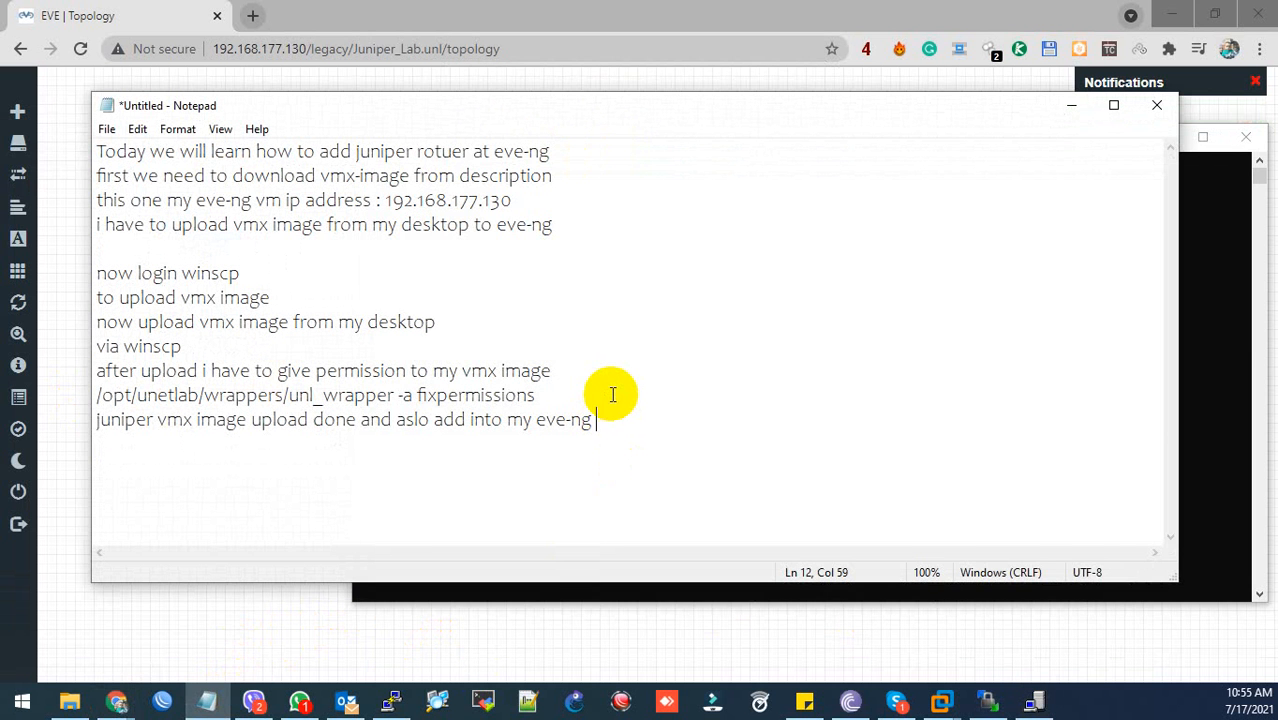
# - Add a new note line 'now my juniper router running', fixing the typo
pyautogui.press('Return')
pyautogui.write('now my juniperr')
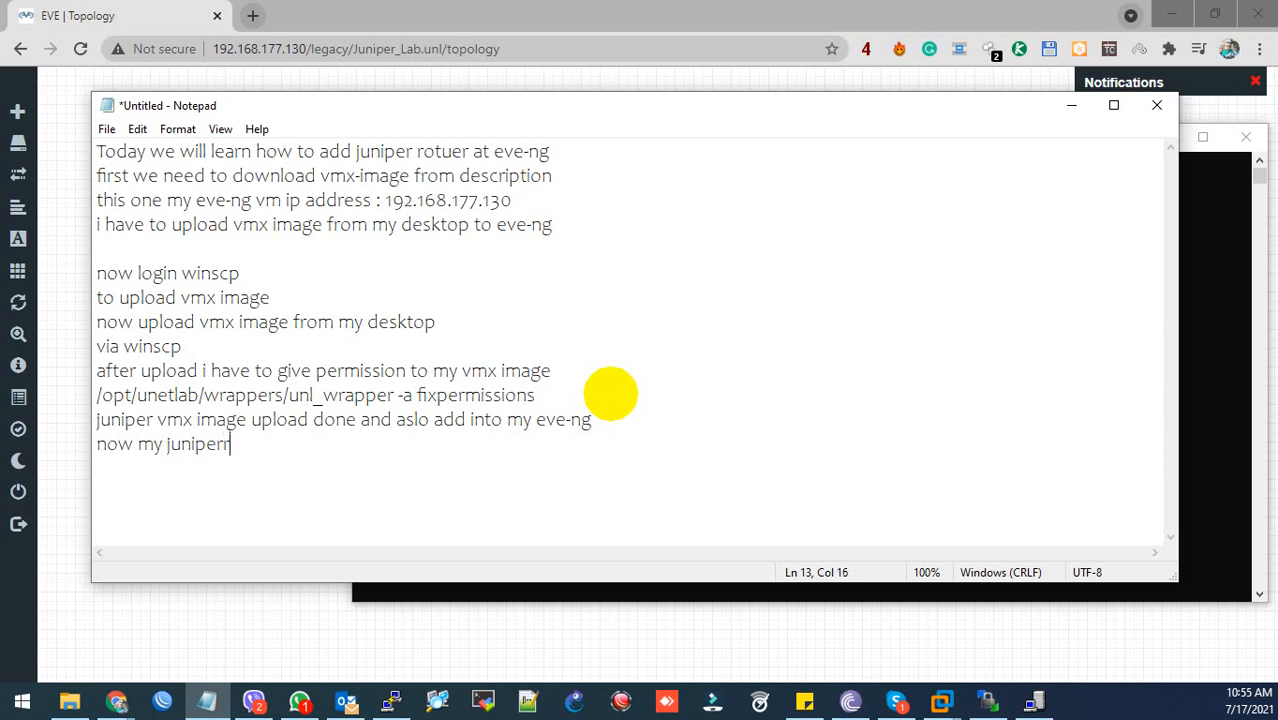
pyautogui.write('out')
pyautogui.press('BackSpace')
pyautogui.press('BackSpace')
pyautogui.press('BackSpace')
pyautogui.press('BackSpace')
pyautogui.write('router runn')
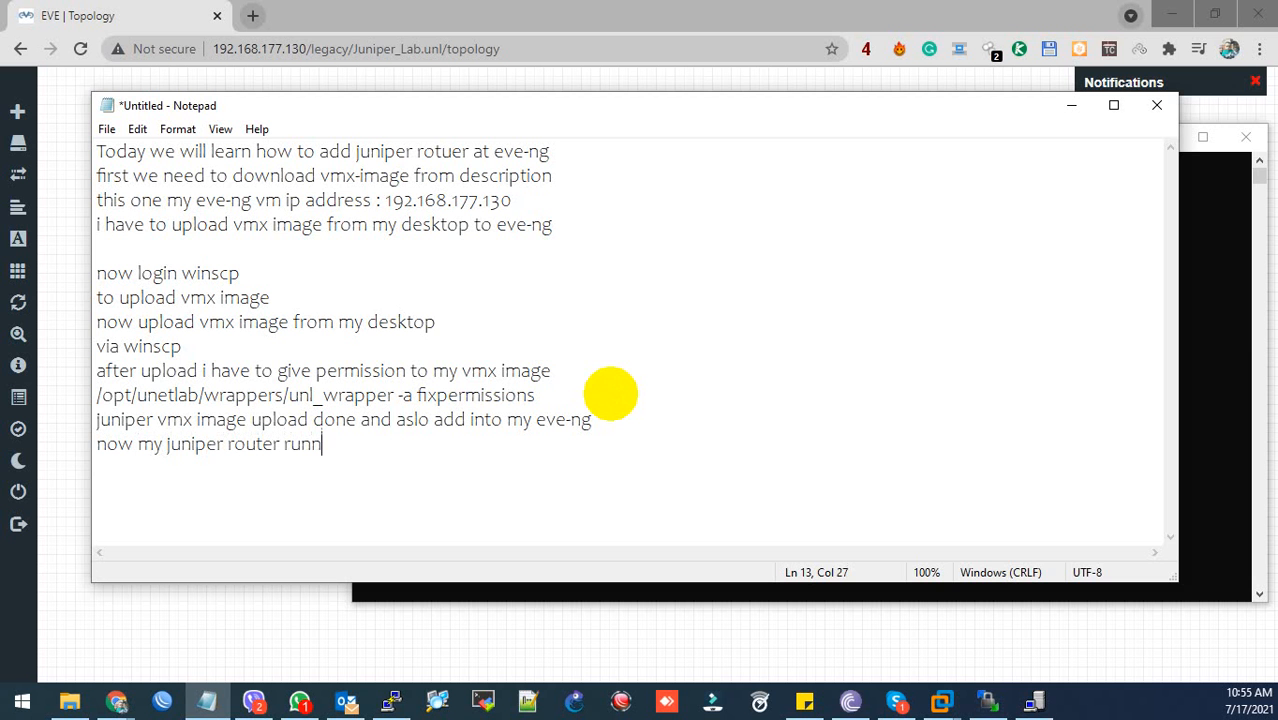
pyautogui.write('ing')
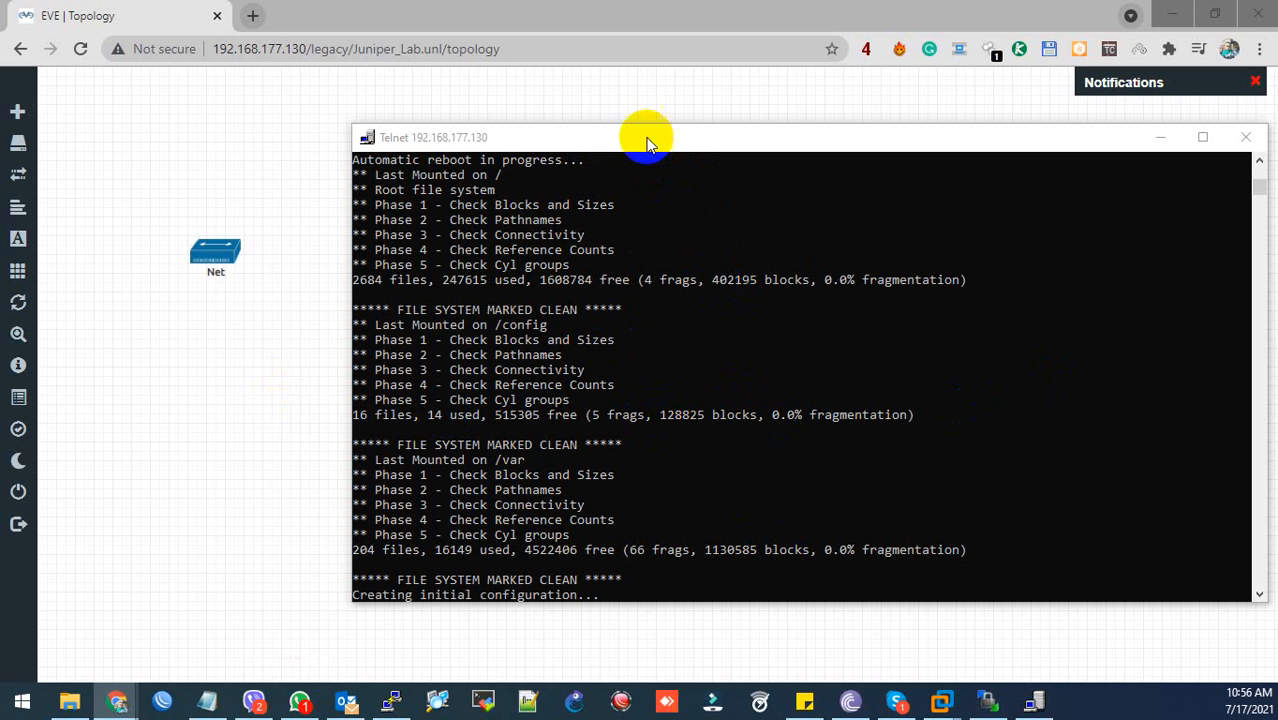
# - Move the Telnet console up-left and scroll to the vMX-1 login prompt after boot
pyautogui.moveTo(645, 138); pyautogui.dragTo(555, 114)
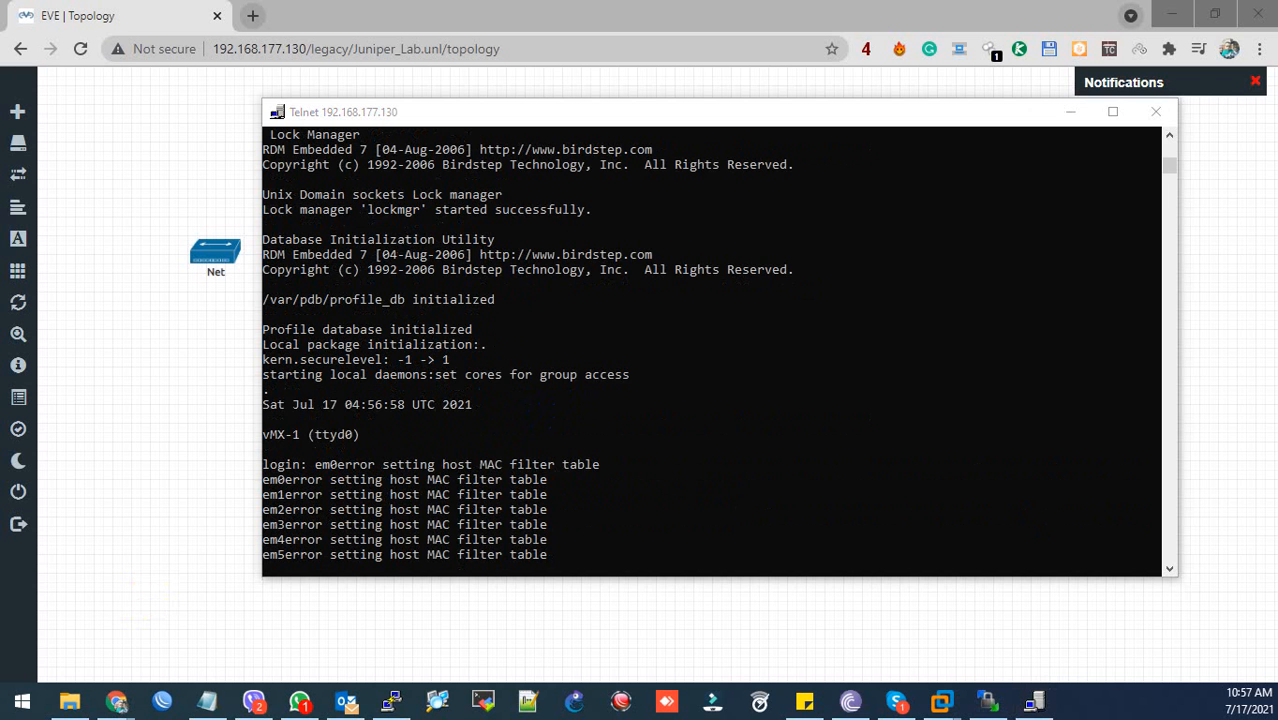
pyautogui.scroll(-3, 440, 440)
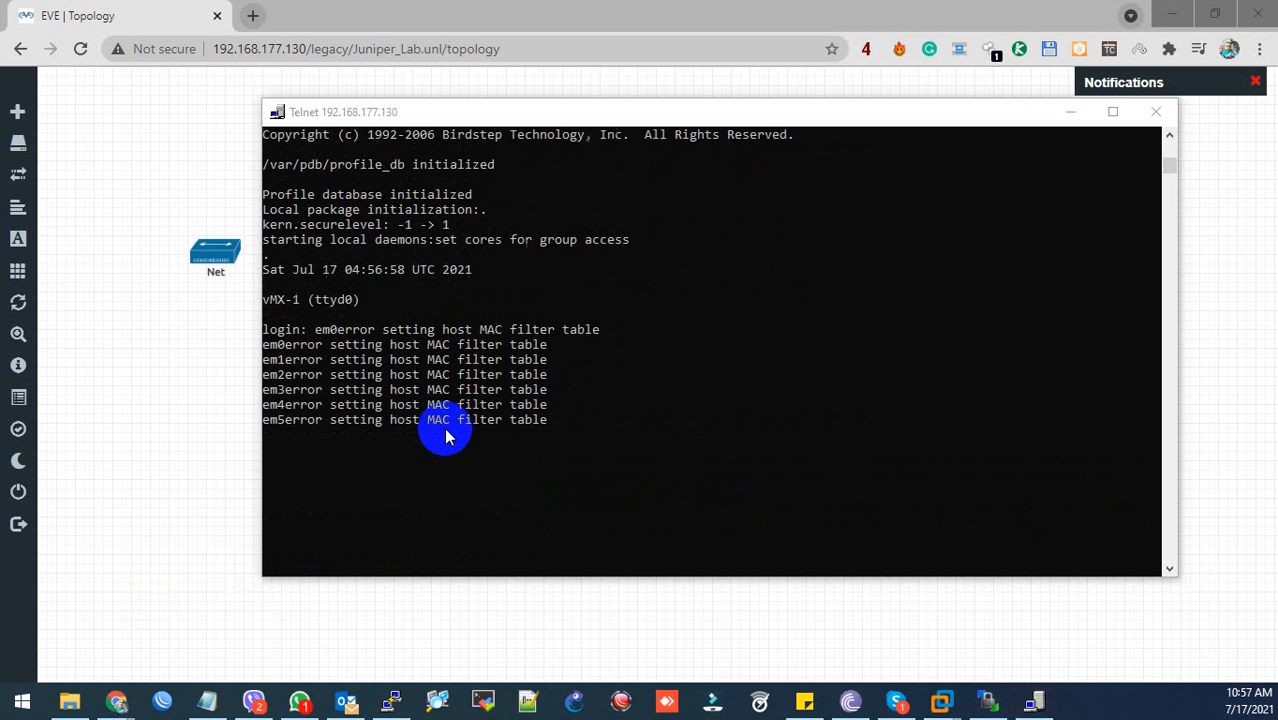
# - Log in to vMX-1 as root on the telnet console, retrying until it succeeds
pyautogui.click(446, 385)
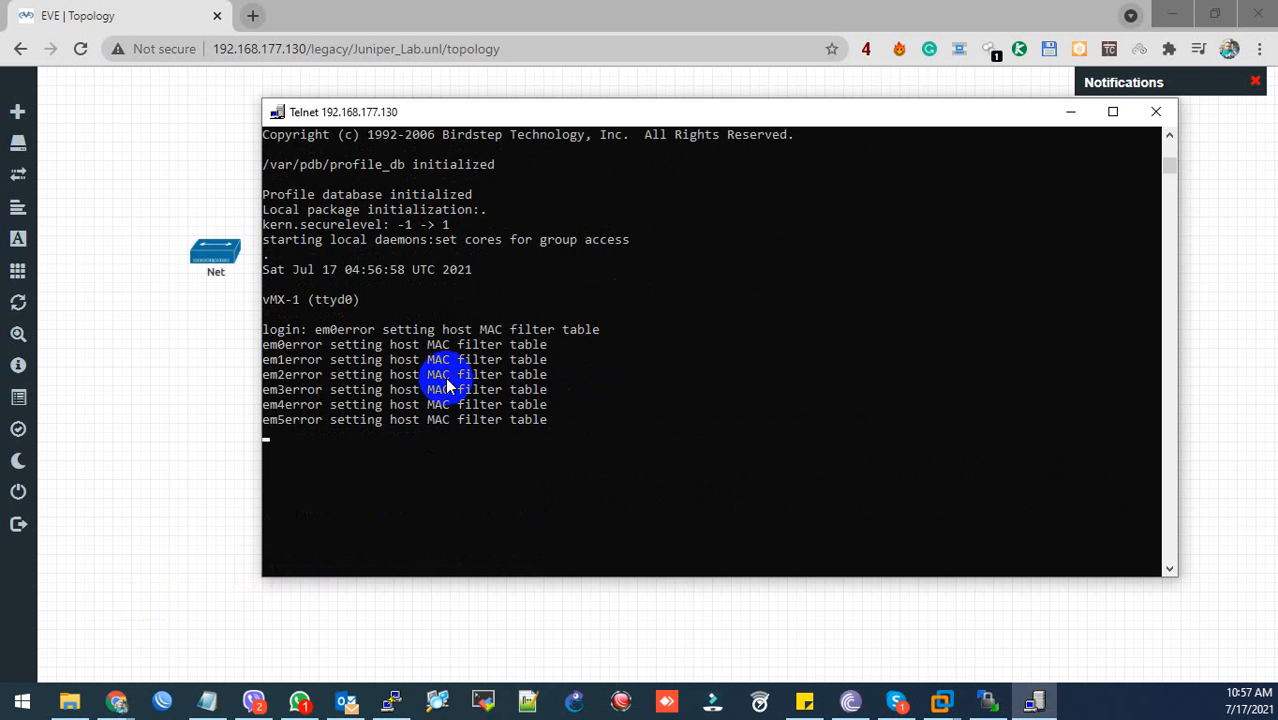
pyautogui.press('Return')
pyautogui.press('Return')
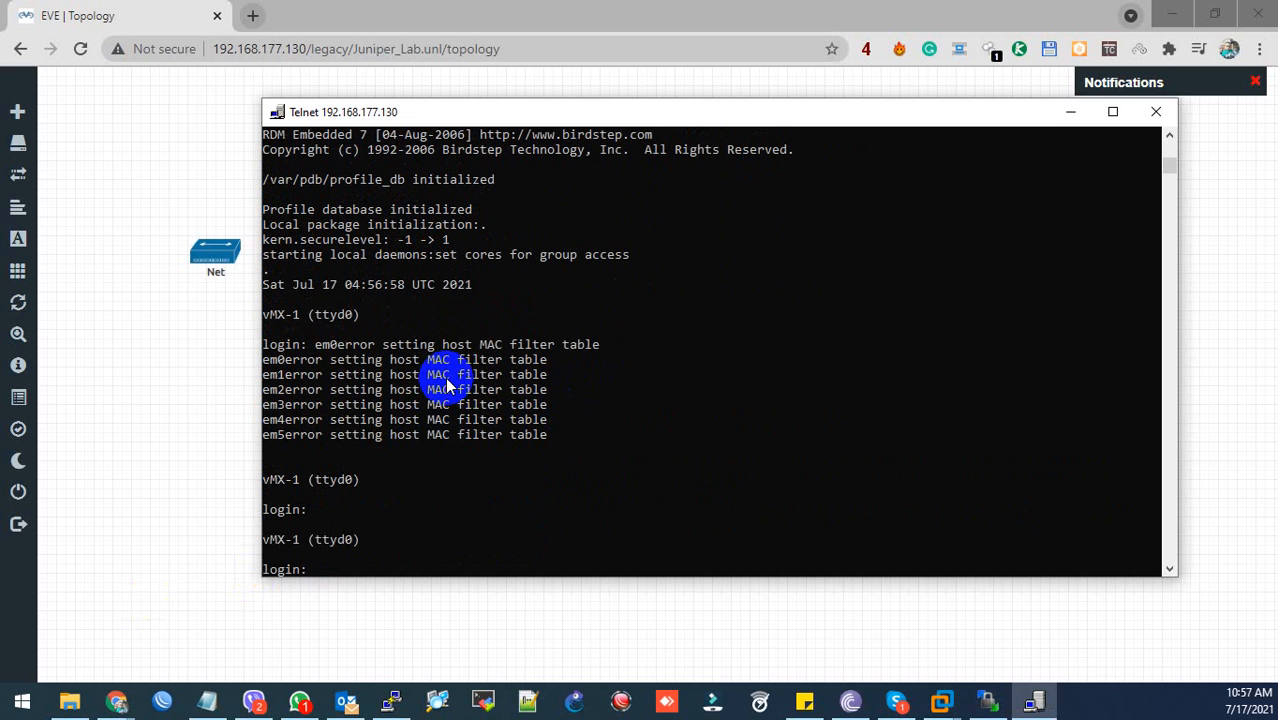
pyautogui.write('root')
pyautogui.press('Return')
pyautogui.press('Return')
pyautogui.press('Return')
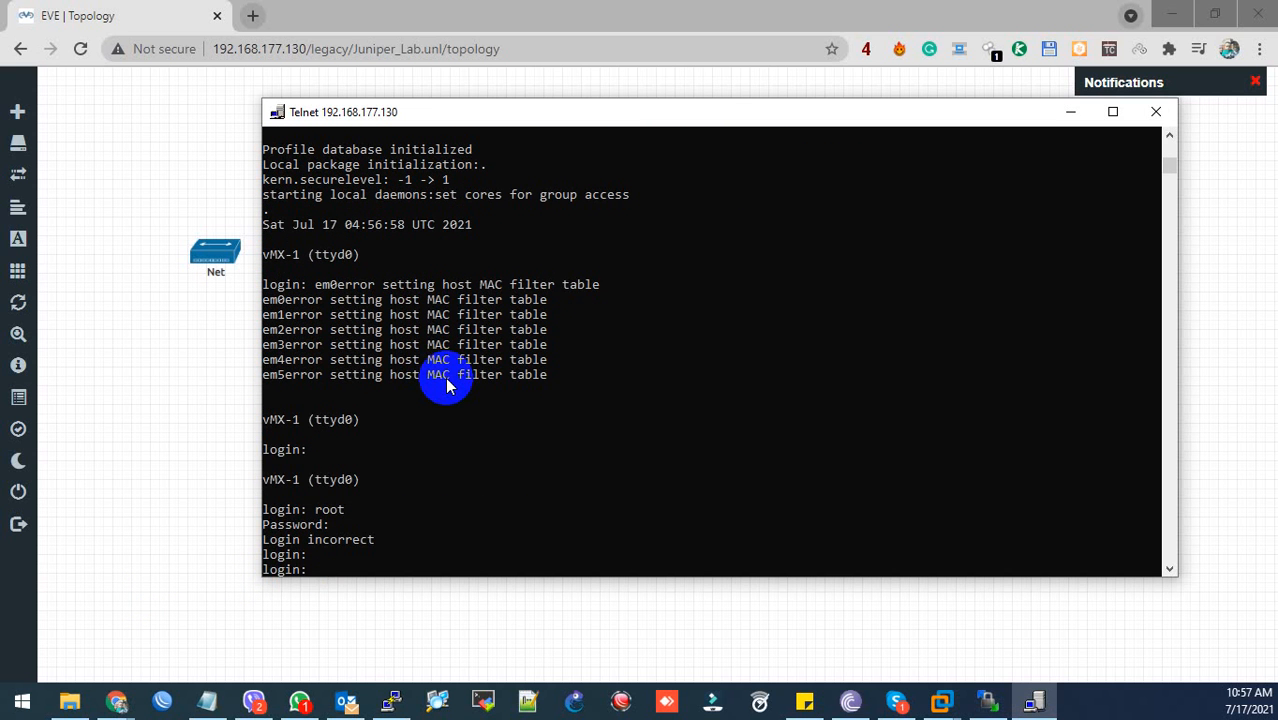
pyautogui.write('root')
pyautogui.press('Return')
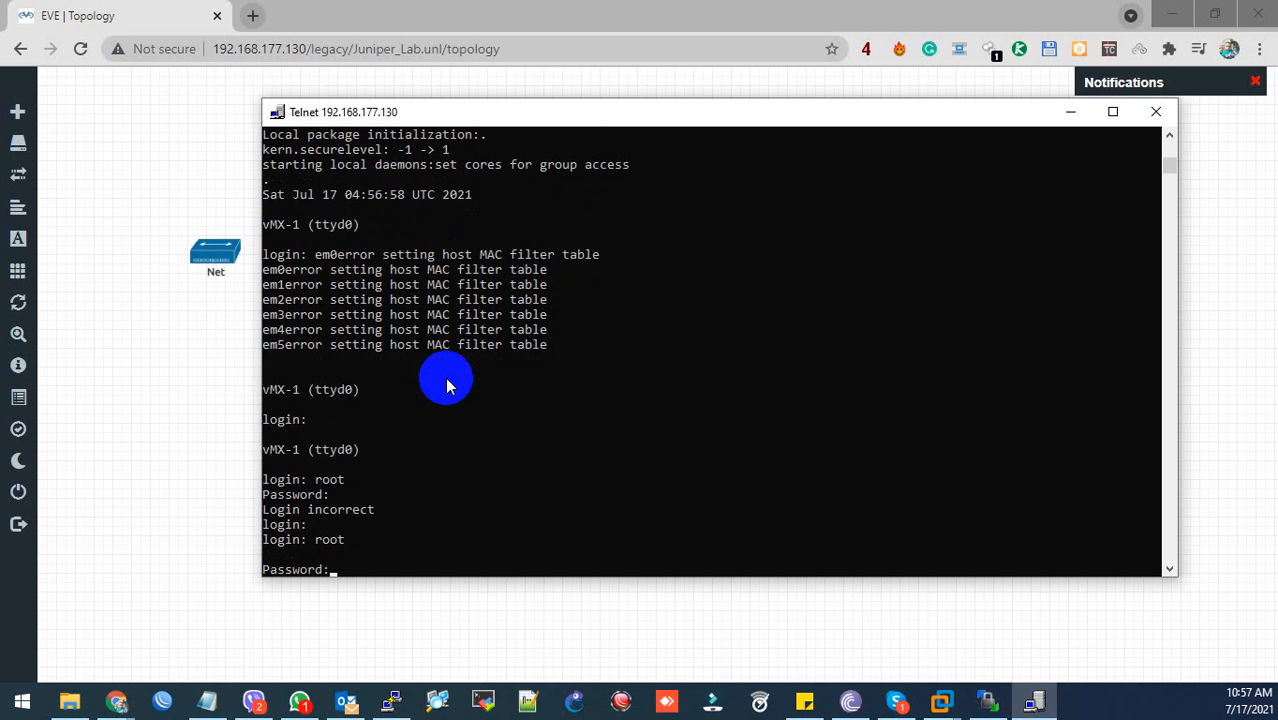
pyautogui.press('Return')
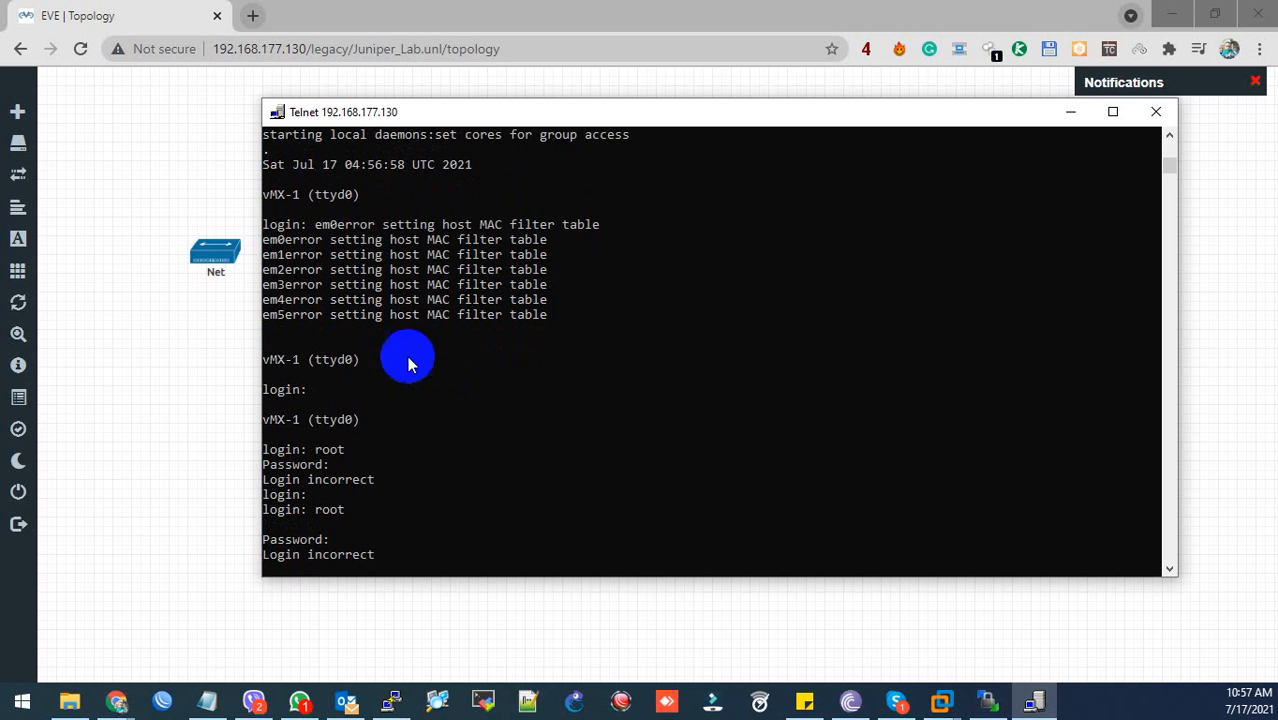
pyautogui.press('Return')
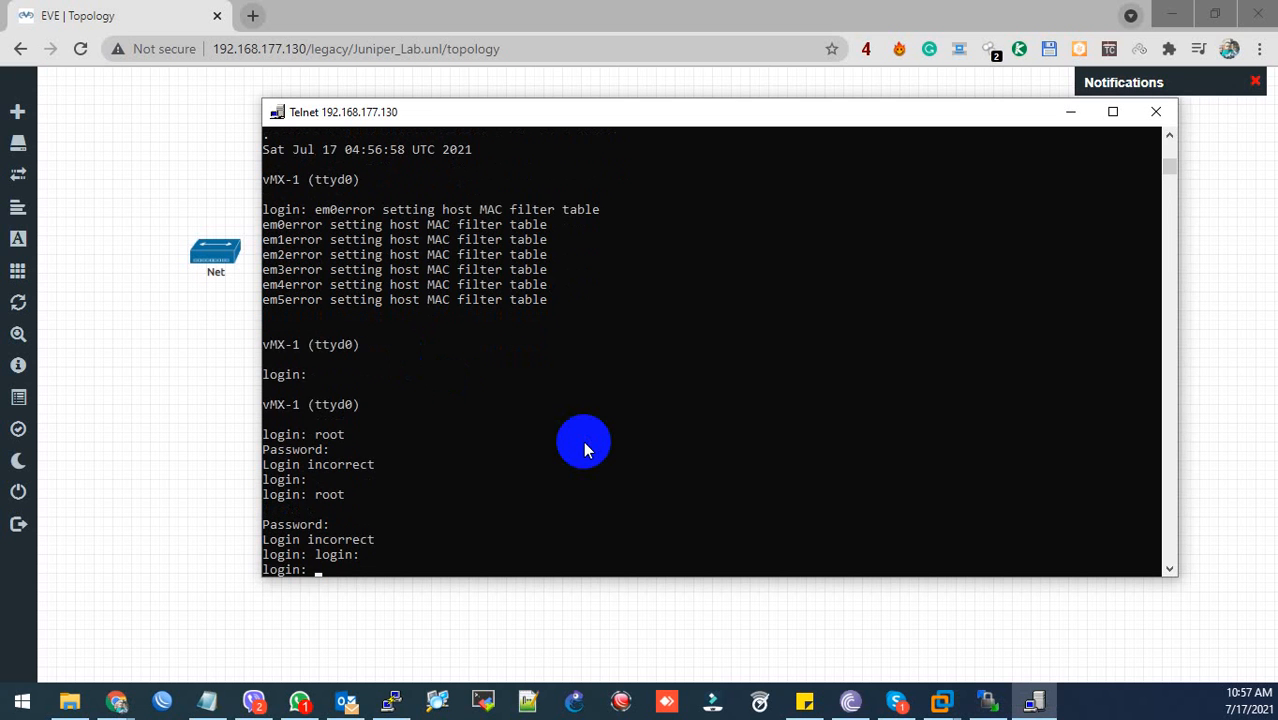
pyautogui.write('root')
pyautogui.press('Return')
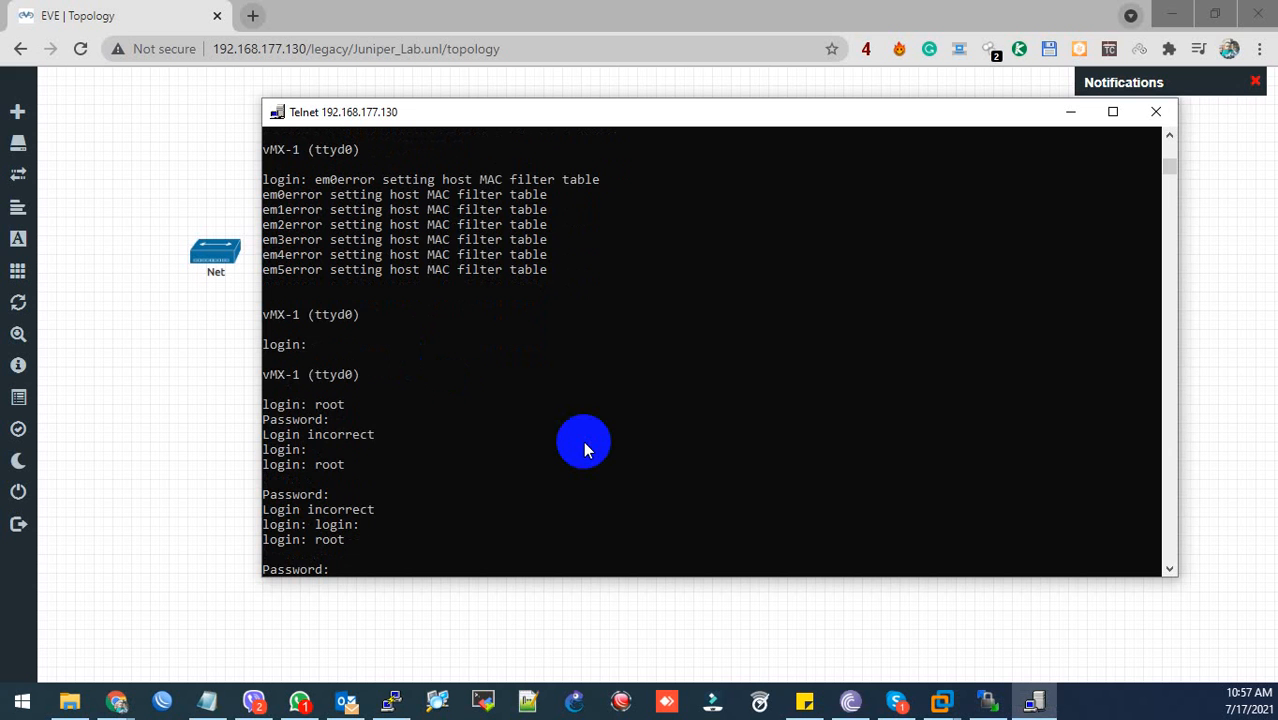
pyautogui.press('Return')
pyautogui.press('Return')
pyautogui.press('Return')
pyautogui.press('Return')
pyautogui.press('Return')
pyautogui.press('Return')
pyautogui.press('Return')
pyautogui.press('Return')
pyautogui.press('Return')
pyautogui.press('Return')
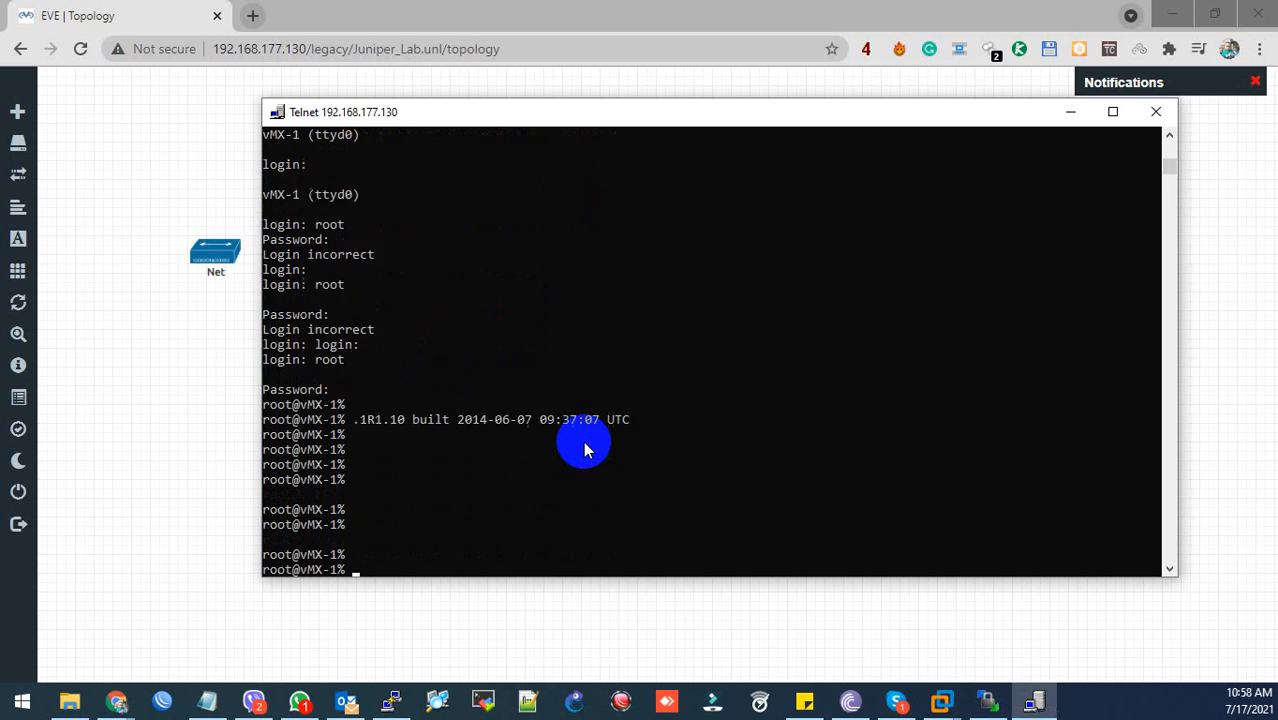
pyautogui.press('Return')
pyautogui.press('Return')
pyautogui.press('Return')
pyautogui.press('Return')
# - Start the Junos CLI with cli and enter configuration mode with edit
pyautogui.write('cli')
pyautogui.press('Return')
pyautogui.write('edi')
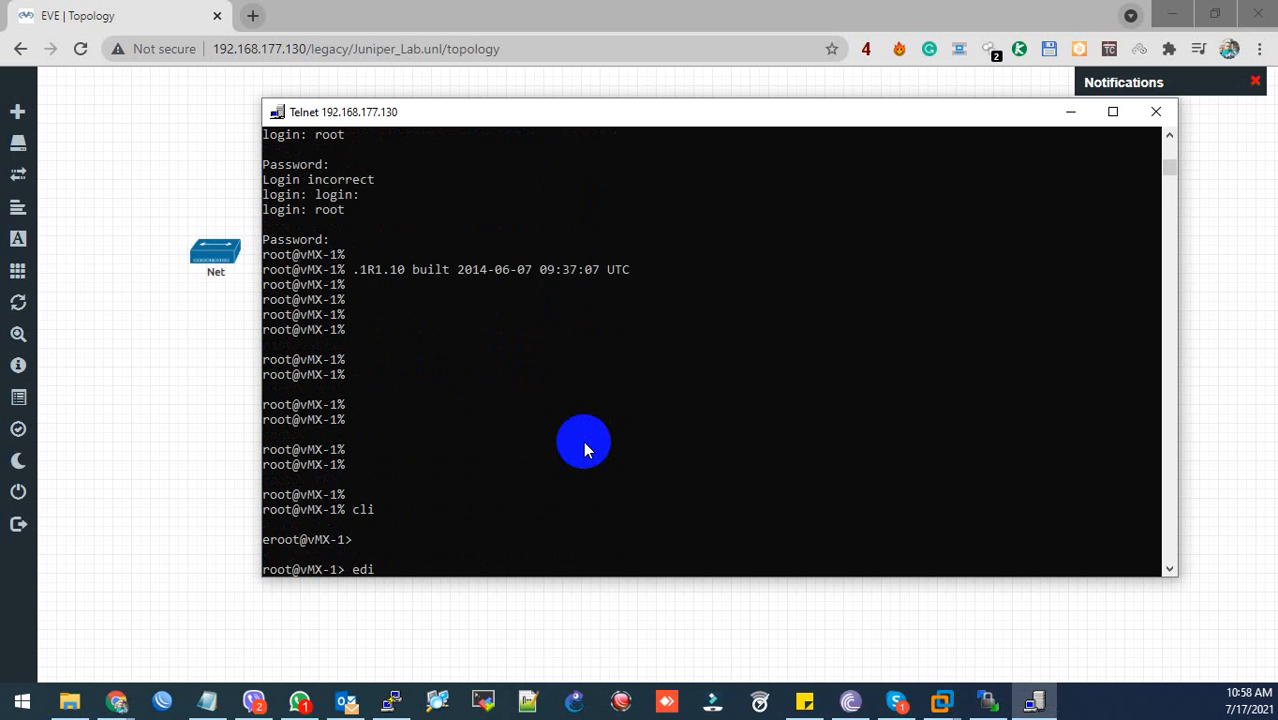
pyautogui.write('t')
pyautogui.press('Return')
pyautogui.press('Return')
# - Run 'run show interfaces terse' and page through the table showing all interfaces up
pyautogui.write('show ')
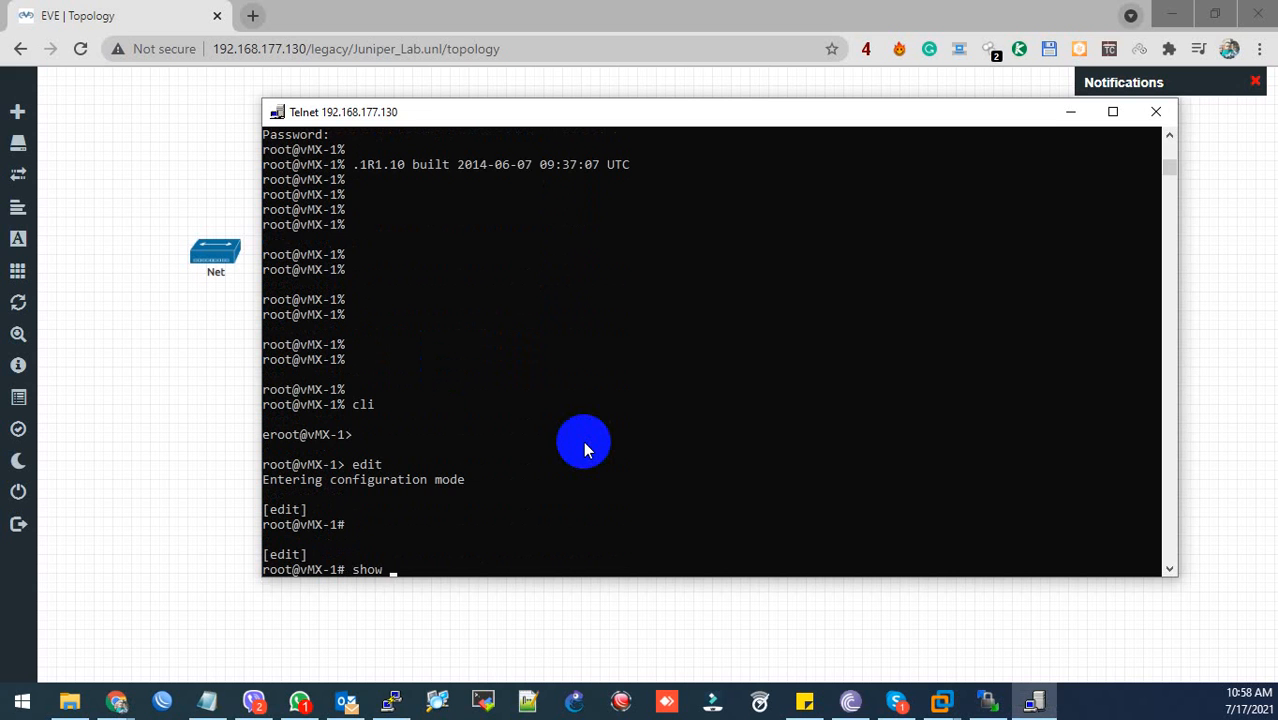
pyautogui.write('interfaces ter')
pyautogui.press('Return')
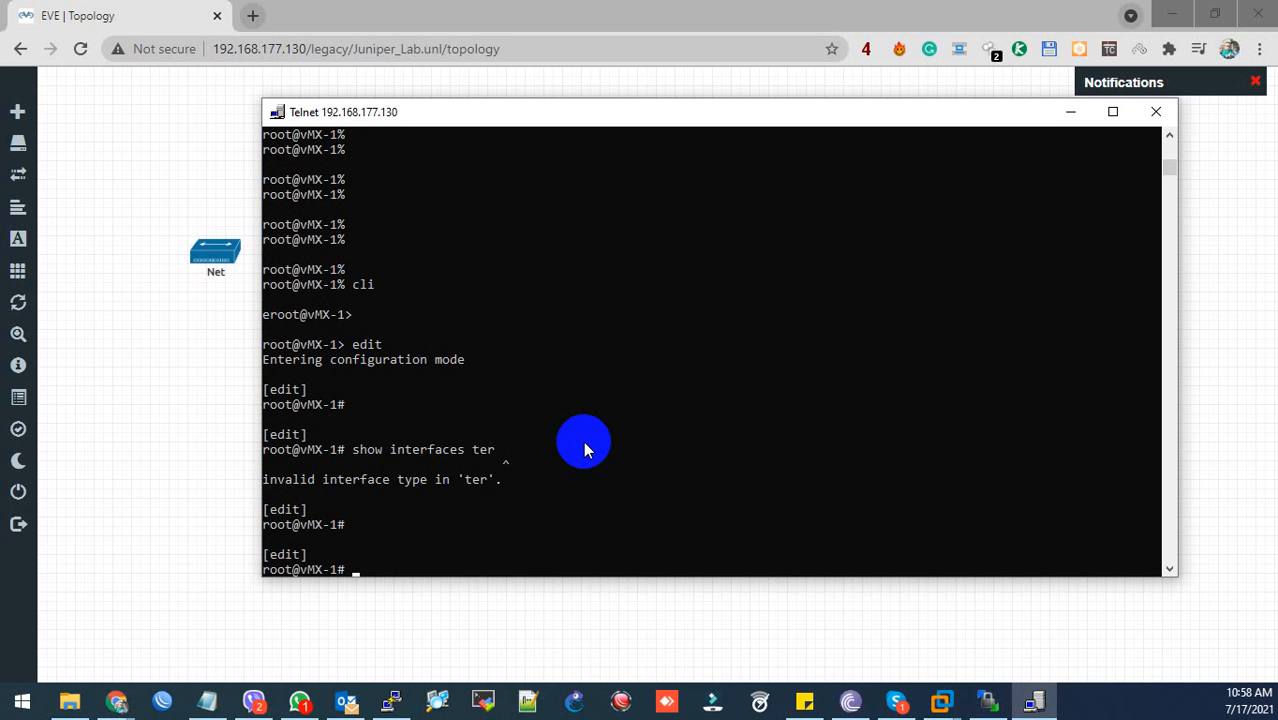
pyautogui.write('run show interfaces terse')
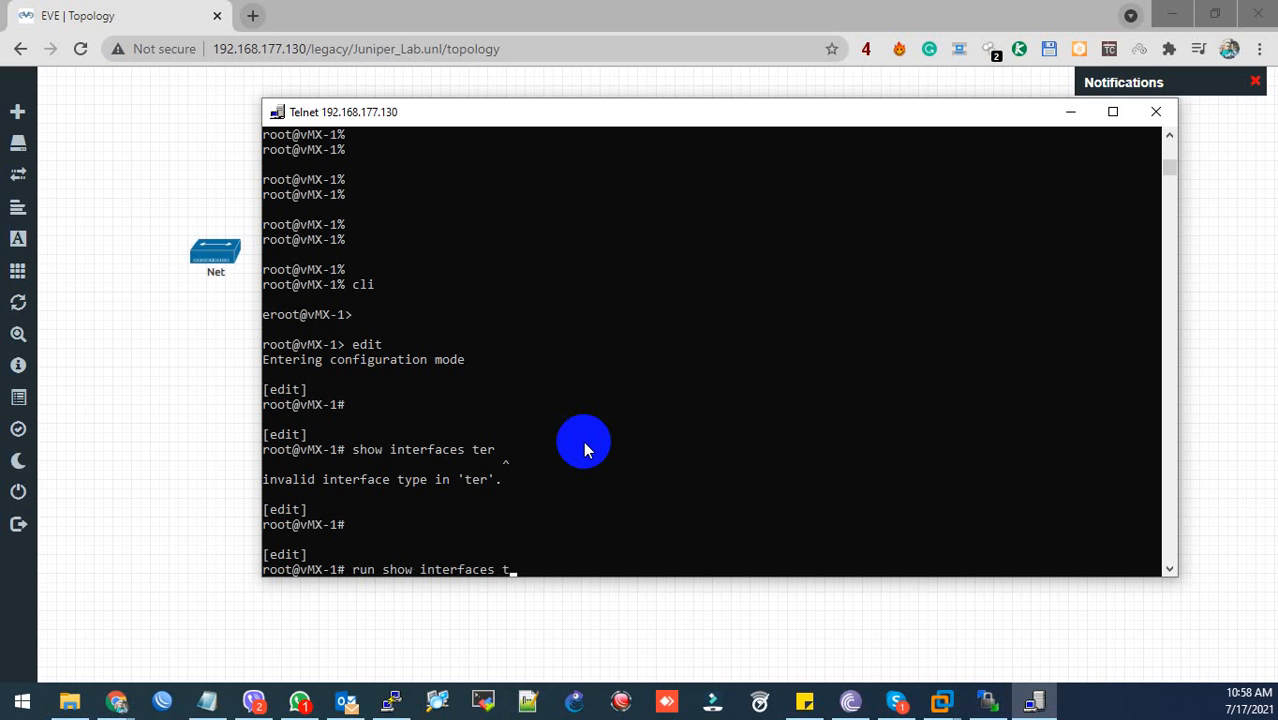
pyautogui.press('Return')
pyautogui.press('space')
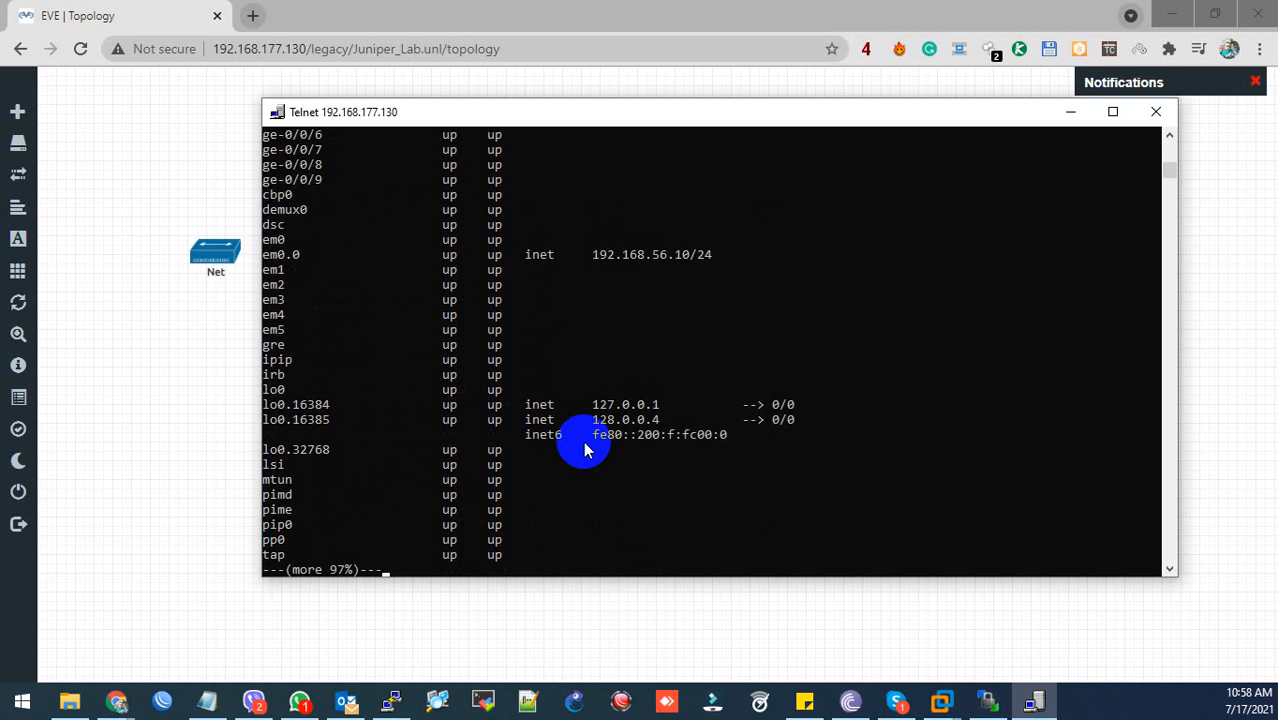
pyautogui.press('space')
pyautogui.scroll(5, 578, 450)
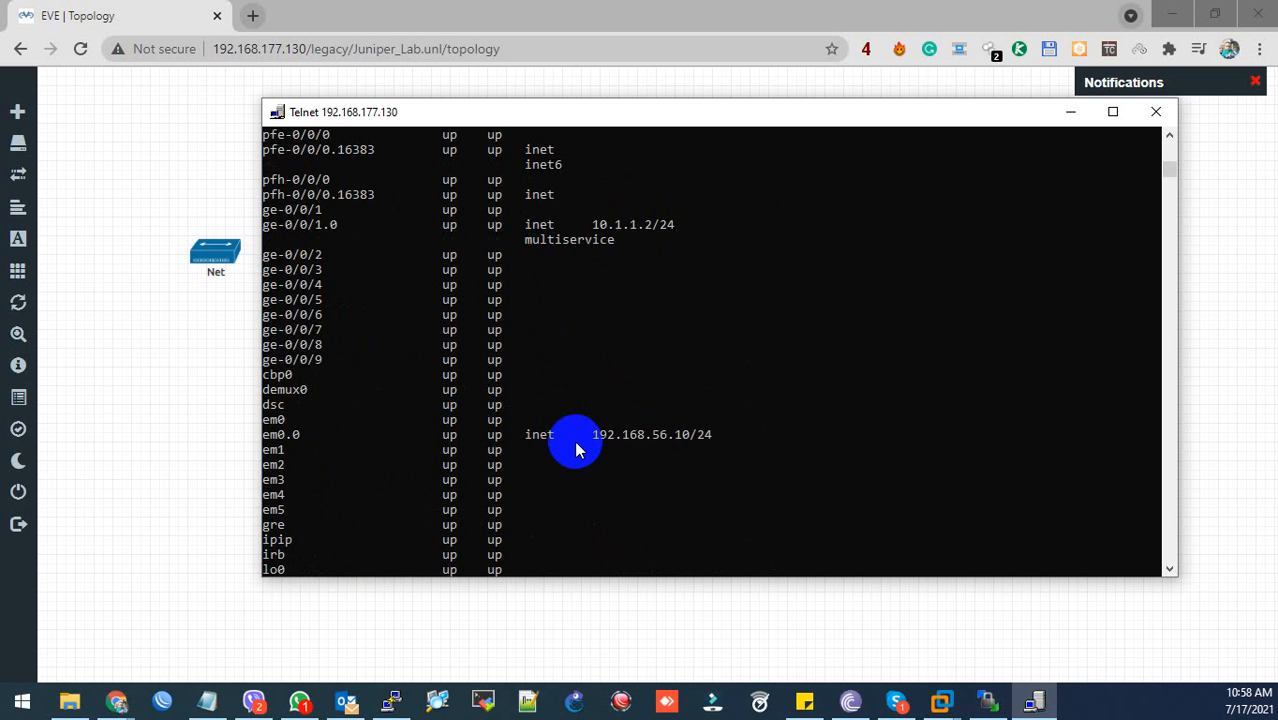
pyautogui.scroll(4, 576, 450)
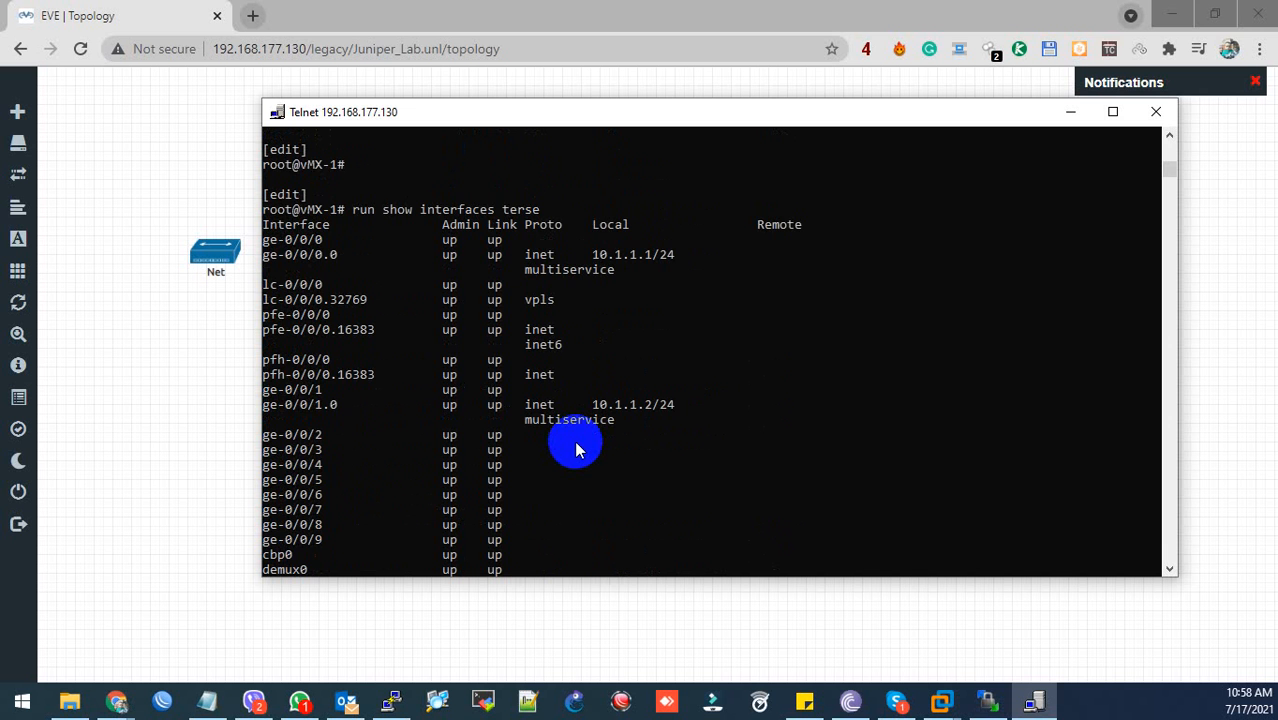
pyautogui.scroll(-12, 575, 450)
pyautogui.scroll(3, 575, 450)
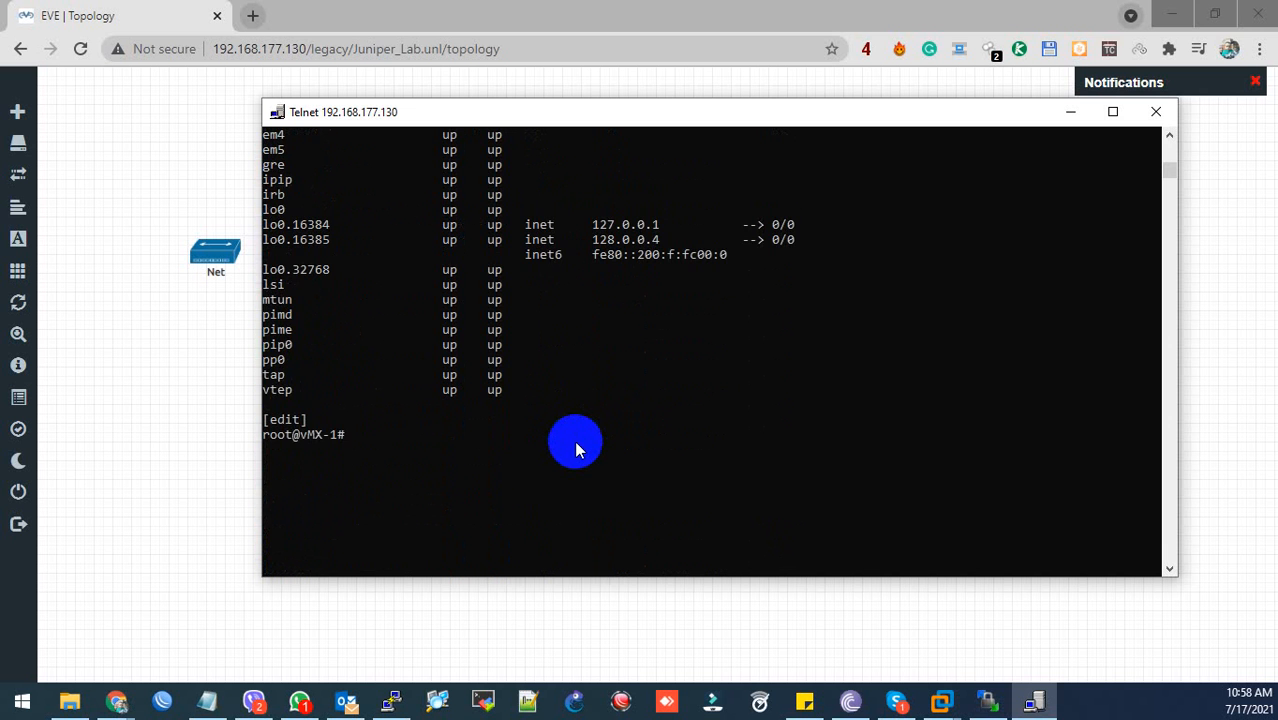
pyautogui.click(207, 701)
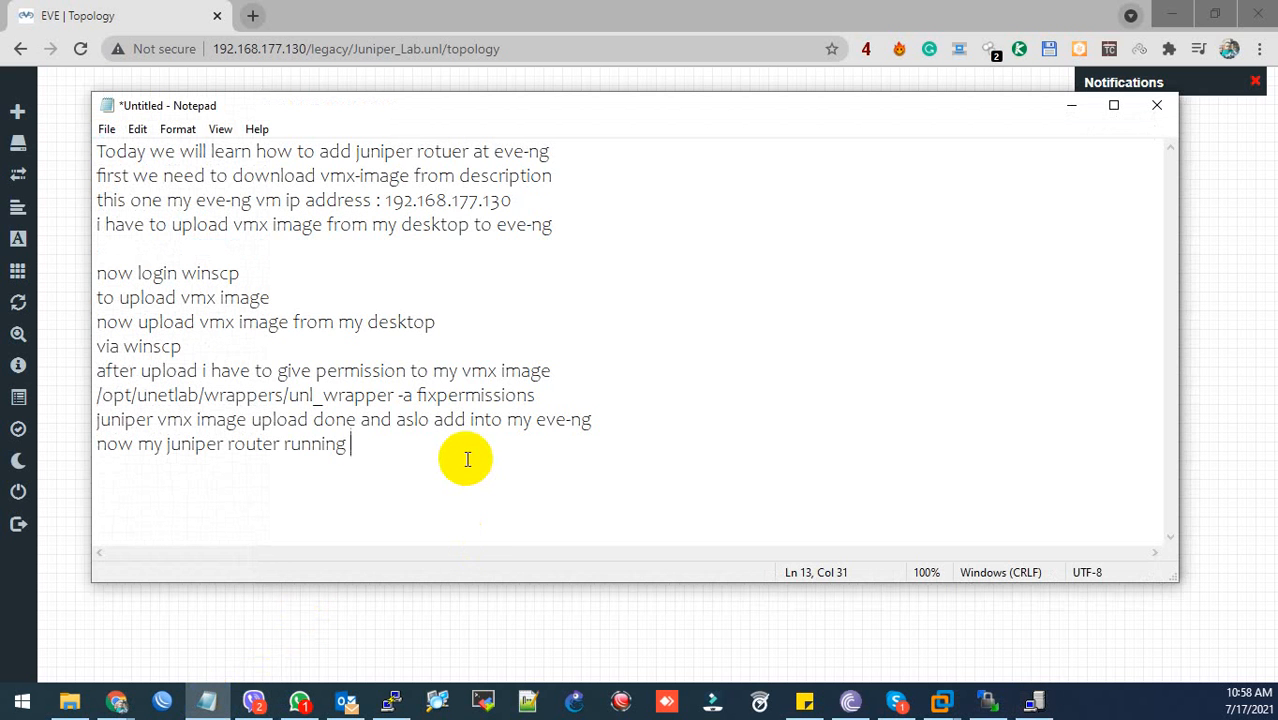
# - Type 'now you can add juniper' on a new line, correcting typos along the way
pyautogui.press('Return')
pyautogui.write('now e')
pyautogui.press('BackSpace')
pyautogui.write('c')
pyautogui.press('BackSpace')
pyautogui.write('you can add ')
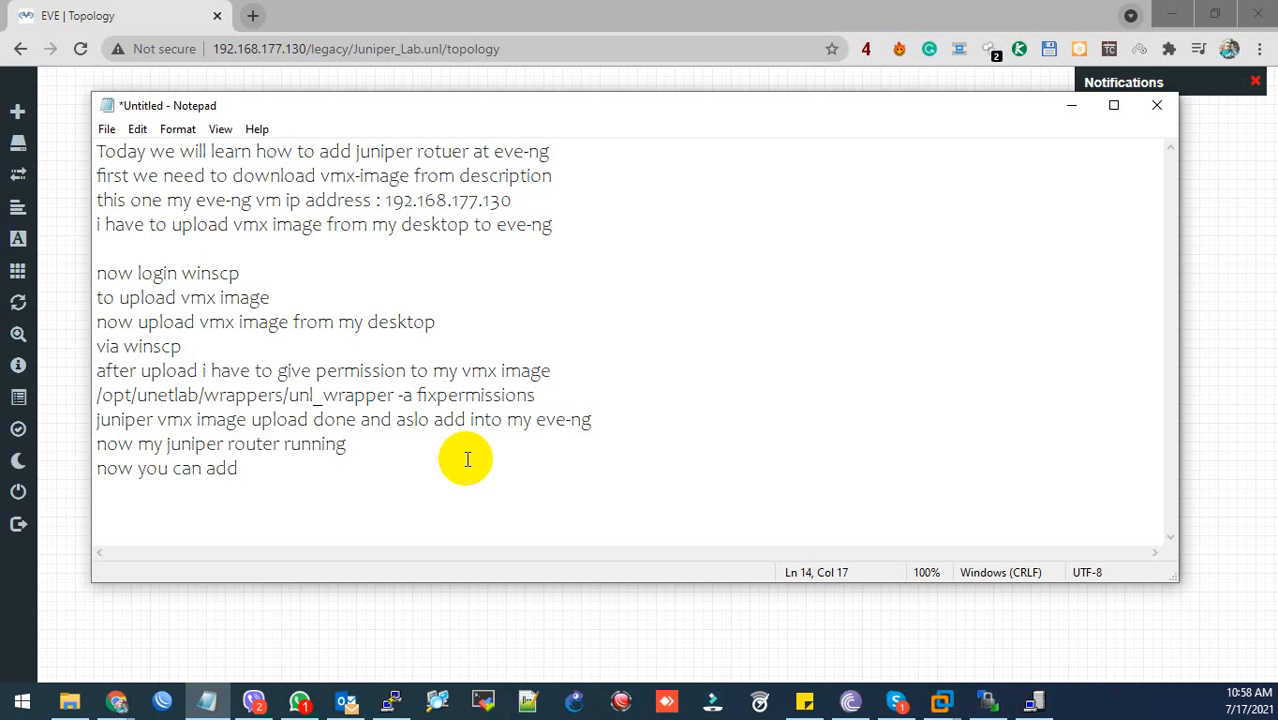
pyautogui.write('juniper')
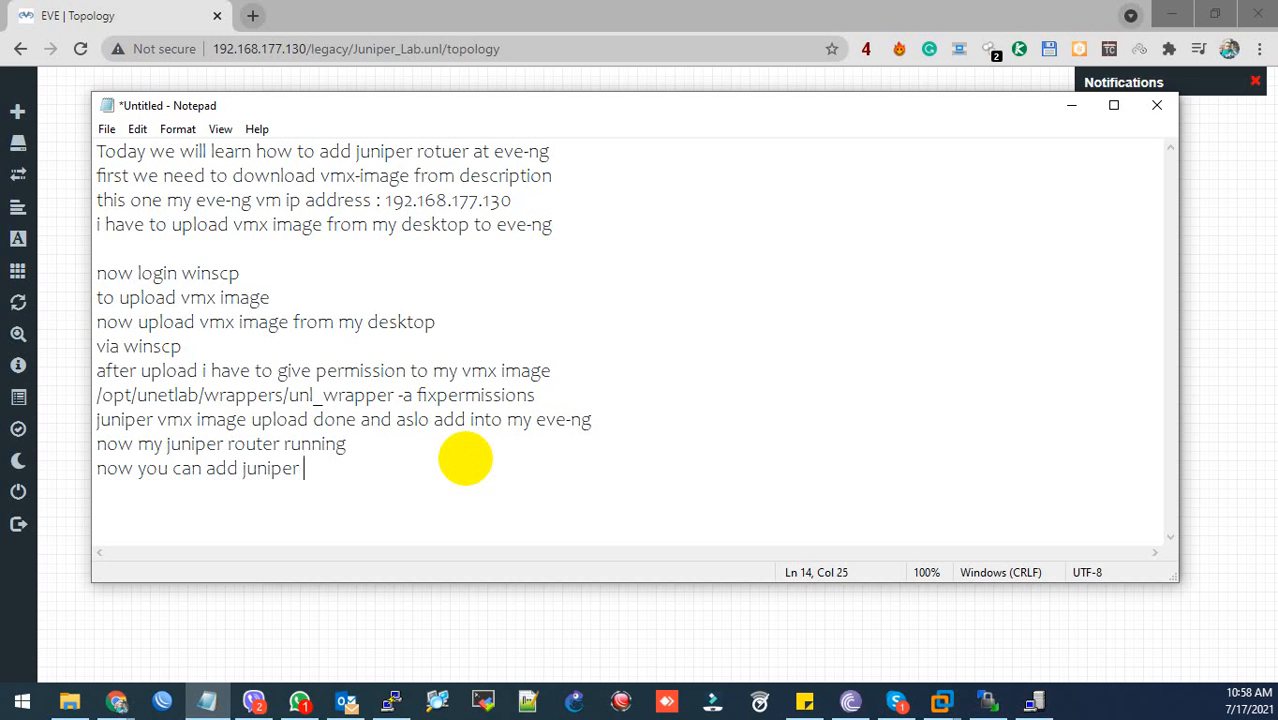